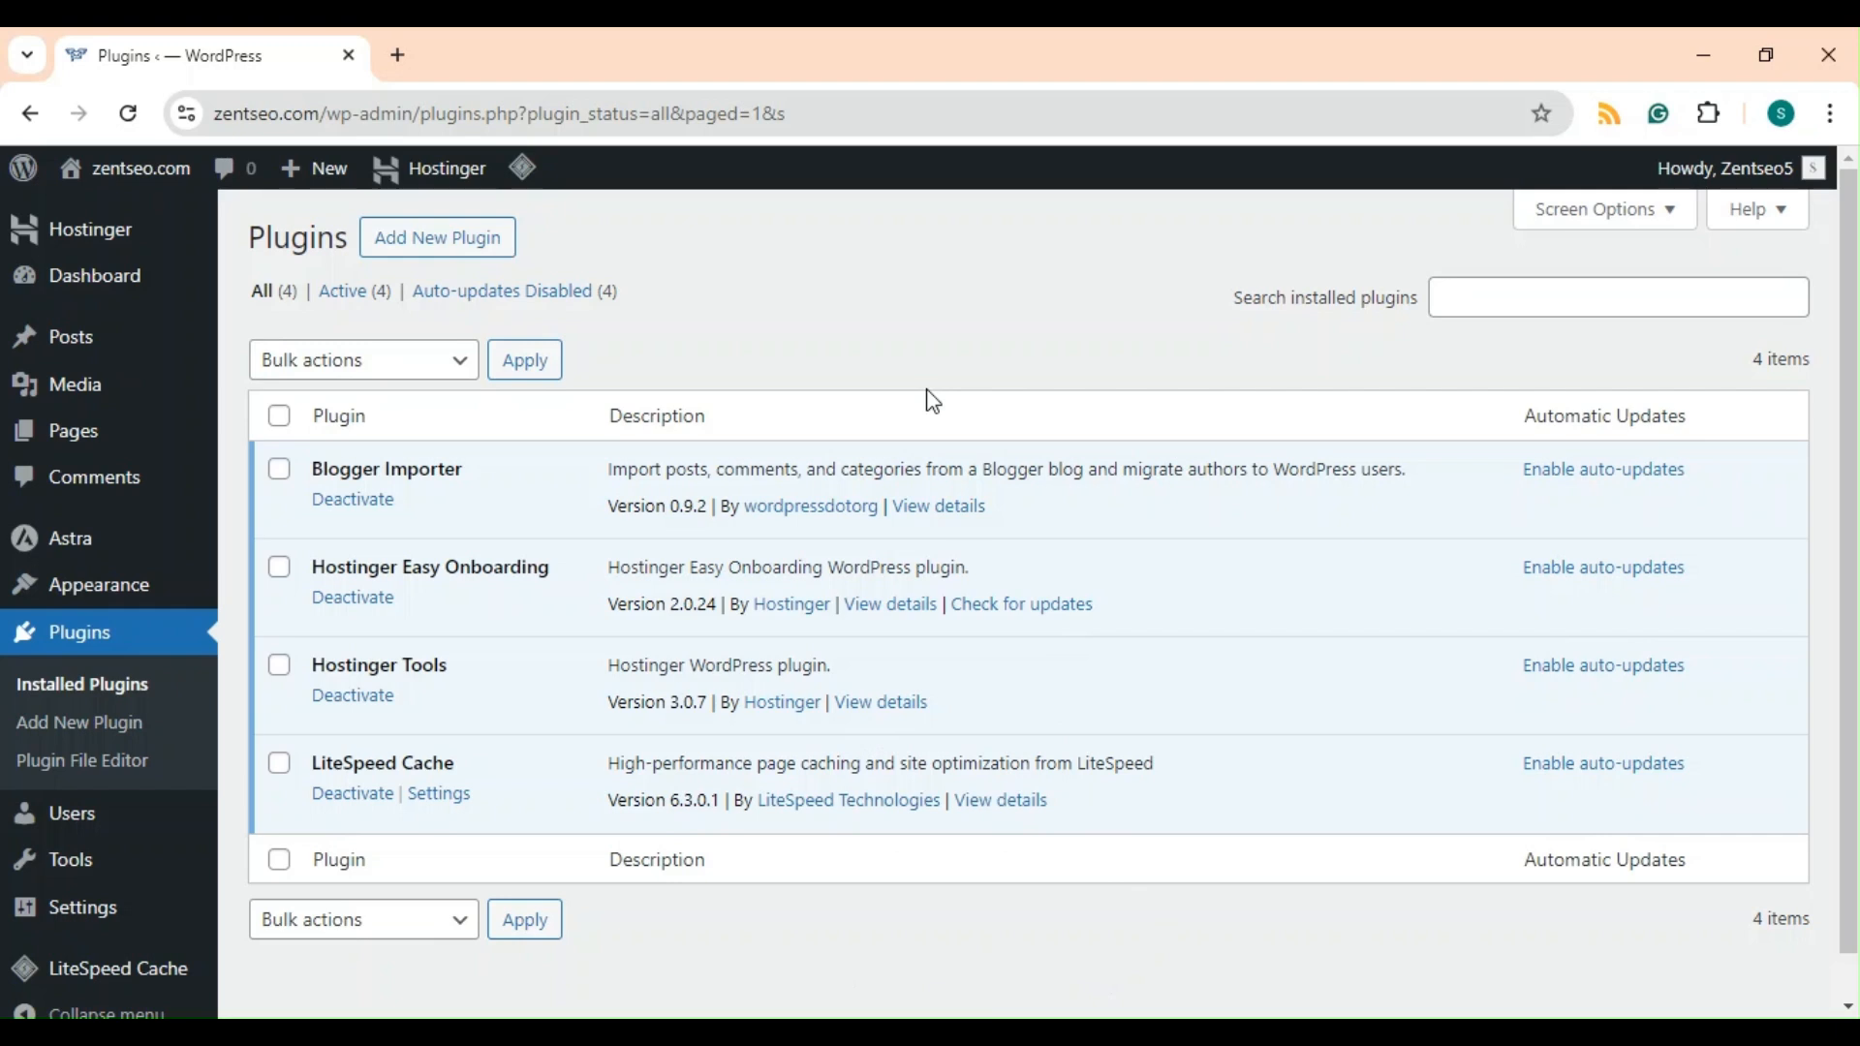
click(123, 101)
click(140, 174)
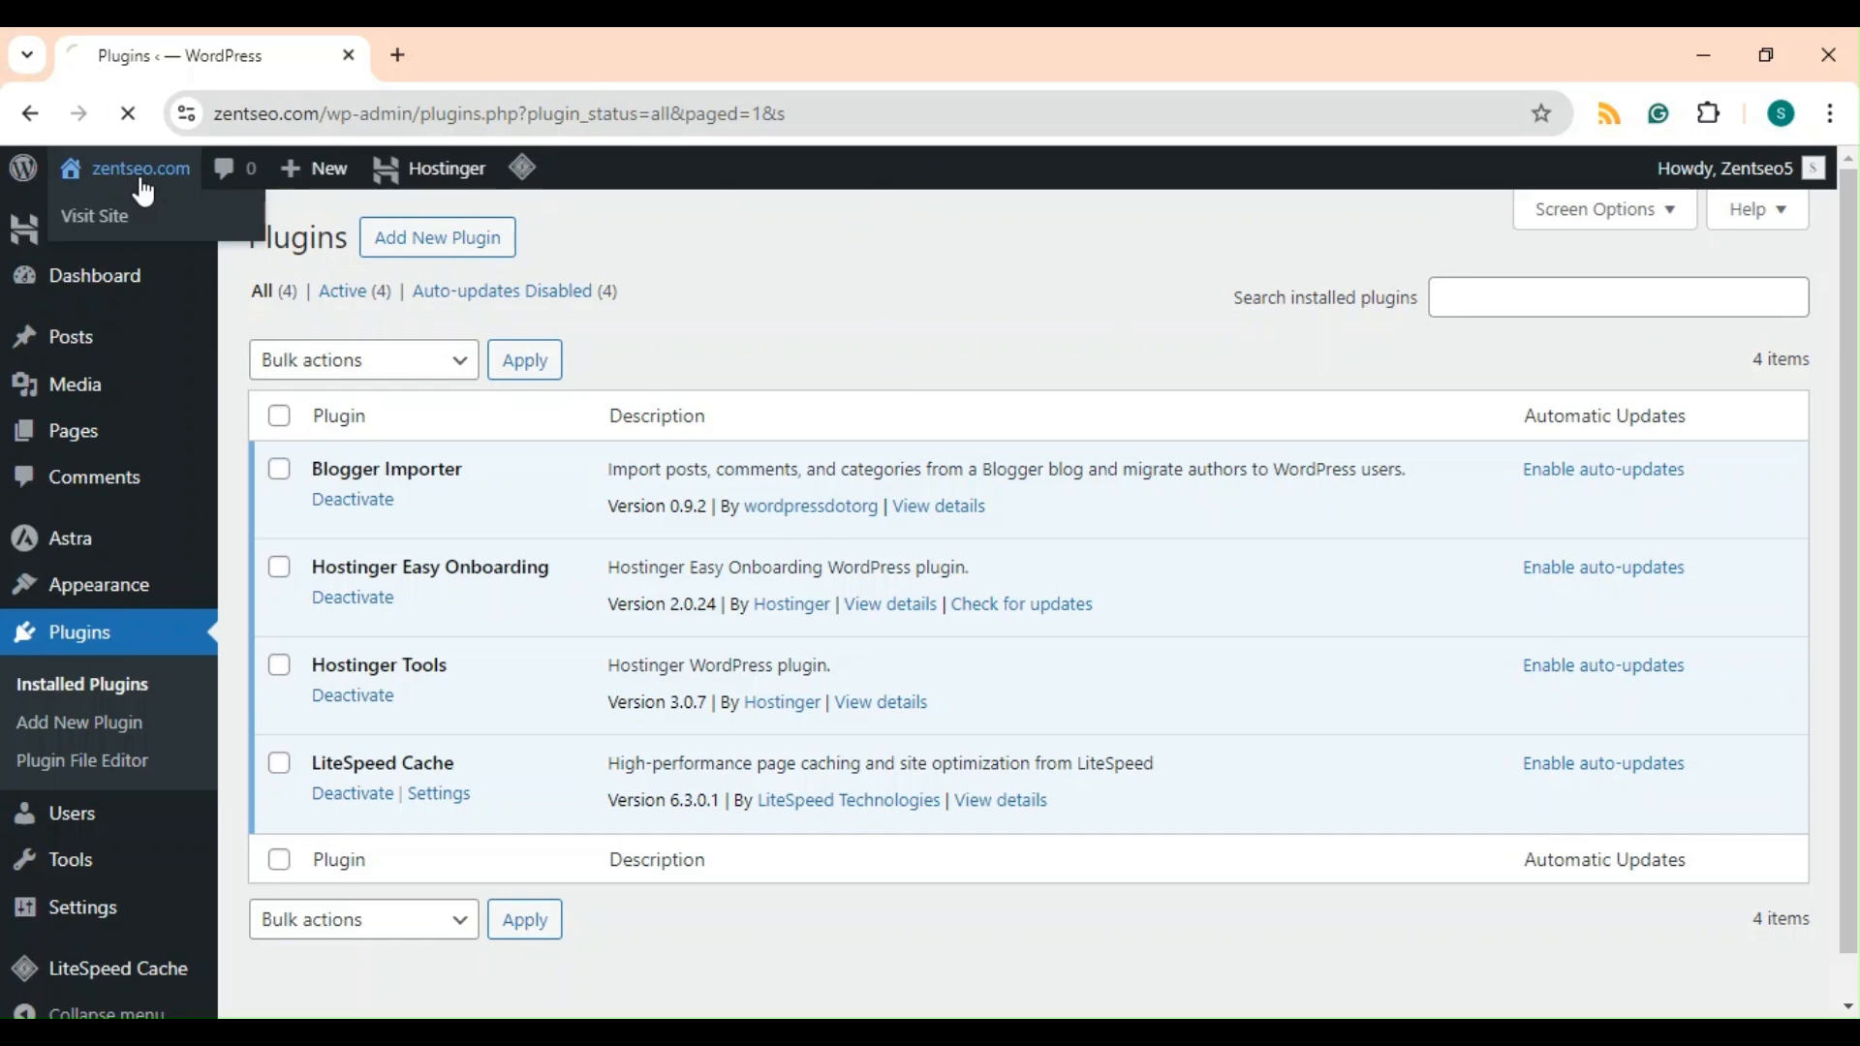
mouse_move(129, 184)
click(131, 220)
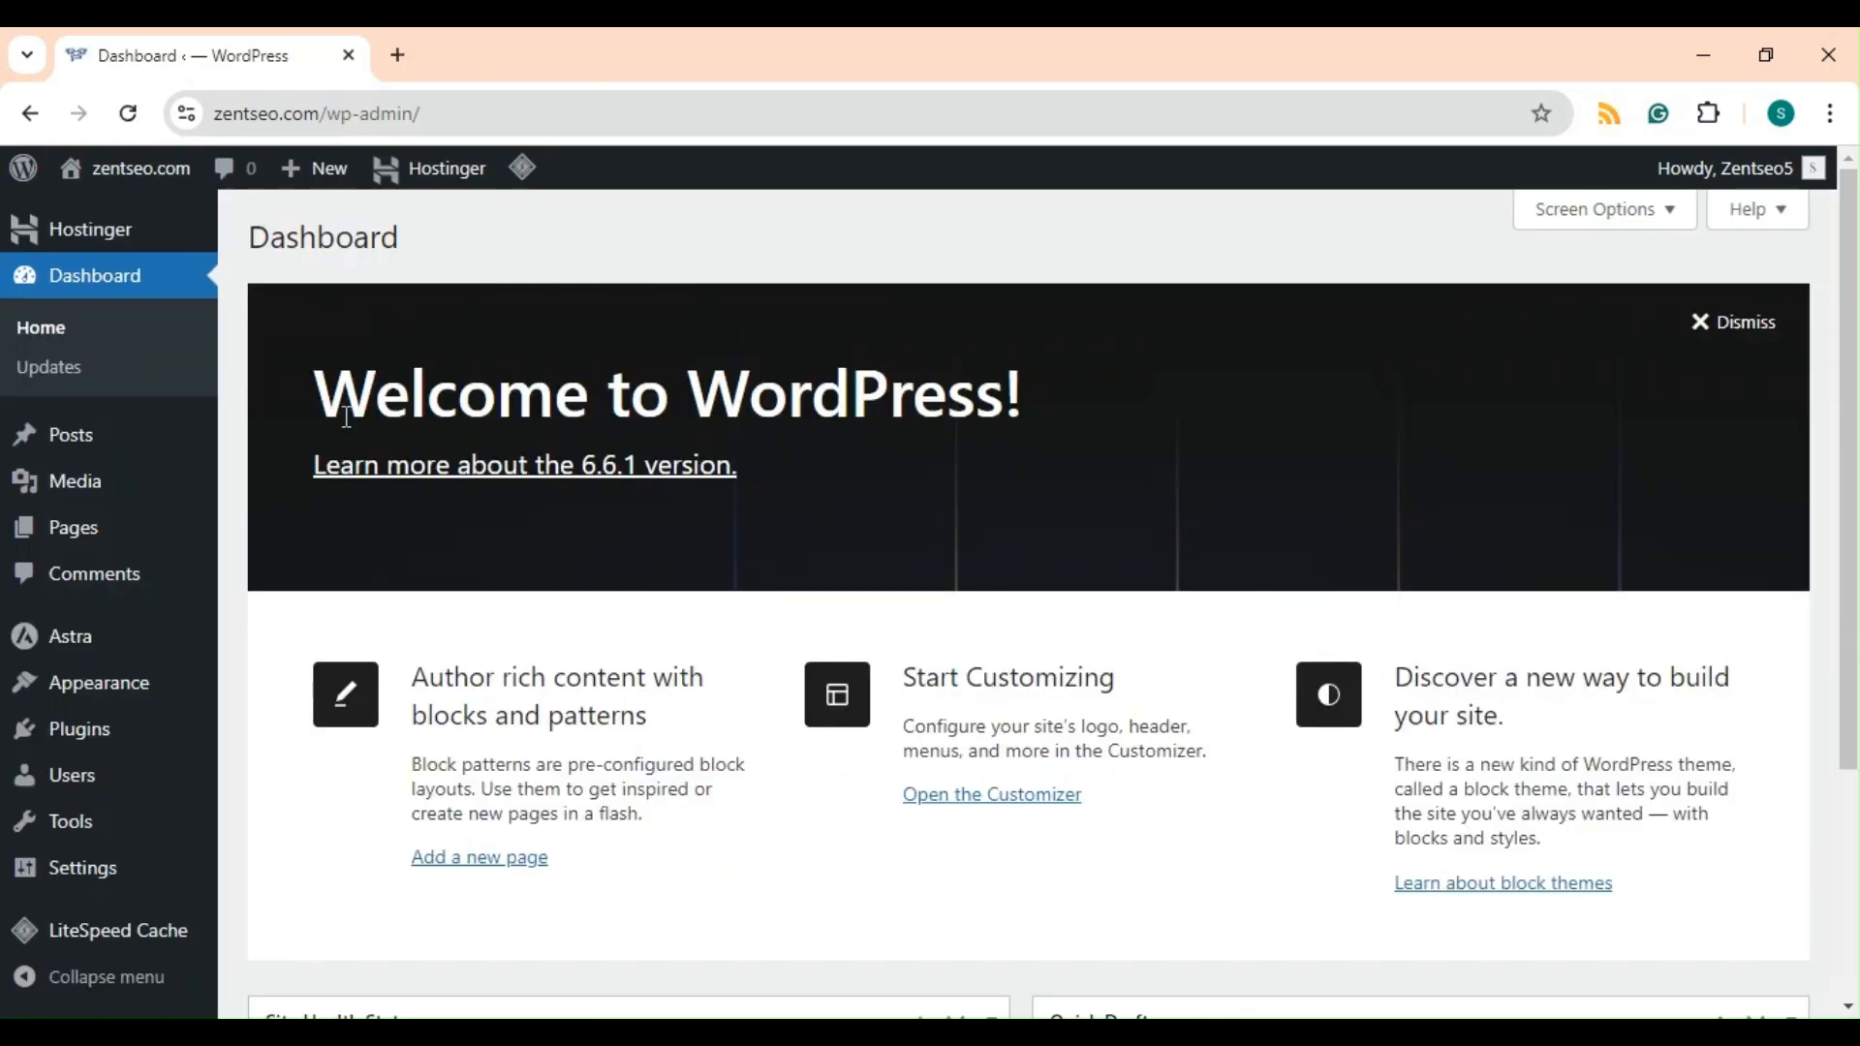
mouse_move(147, 821)
mouse_move(83, 752)
click(104, 744)
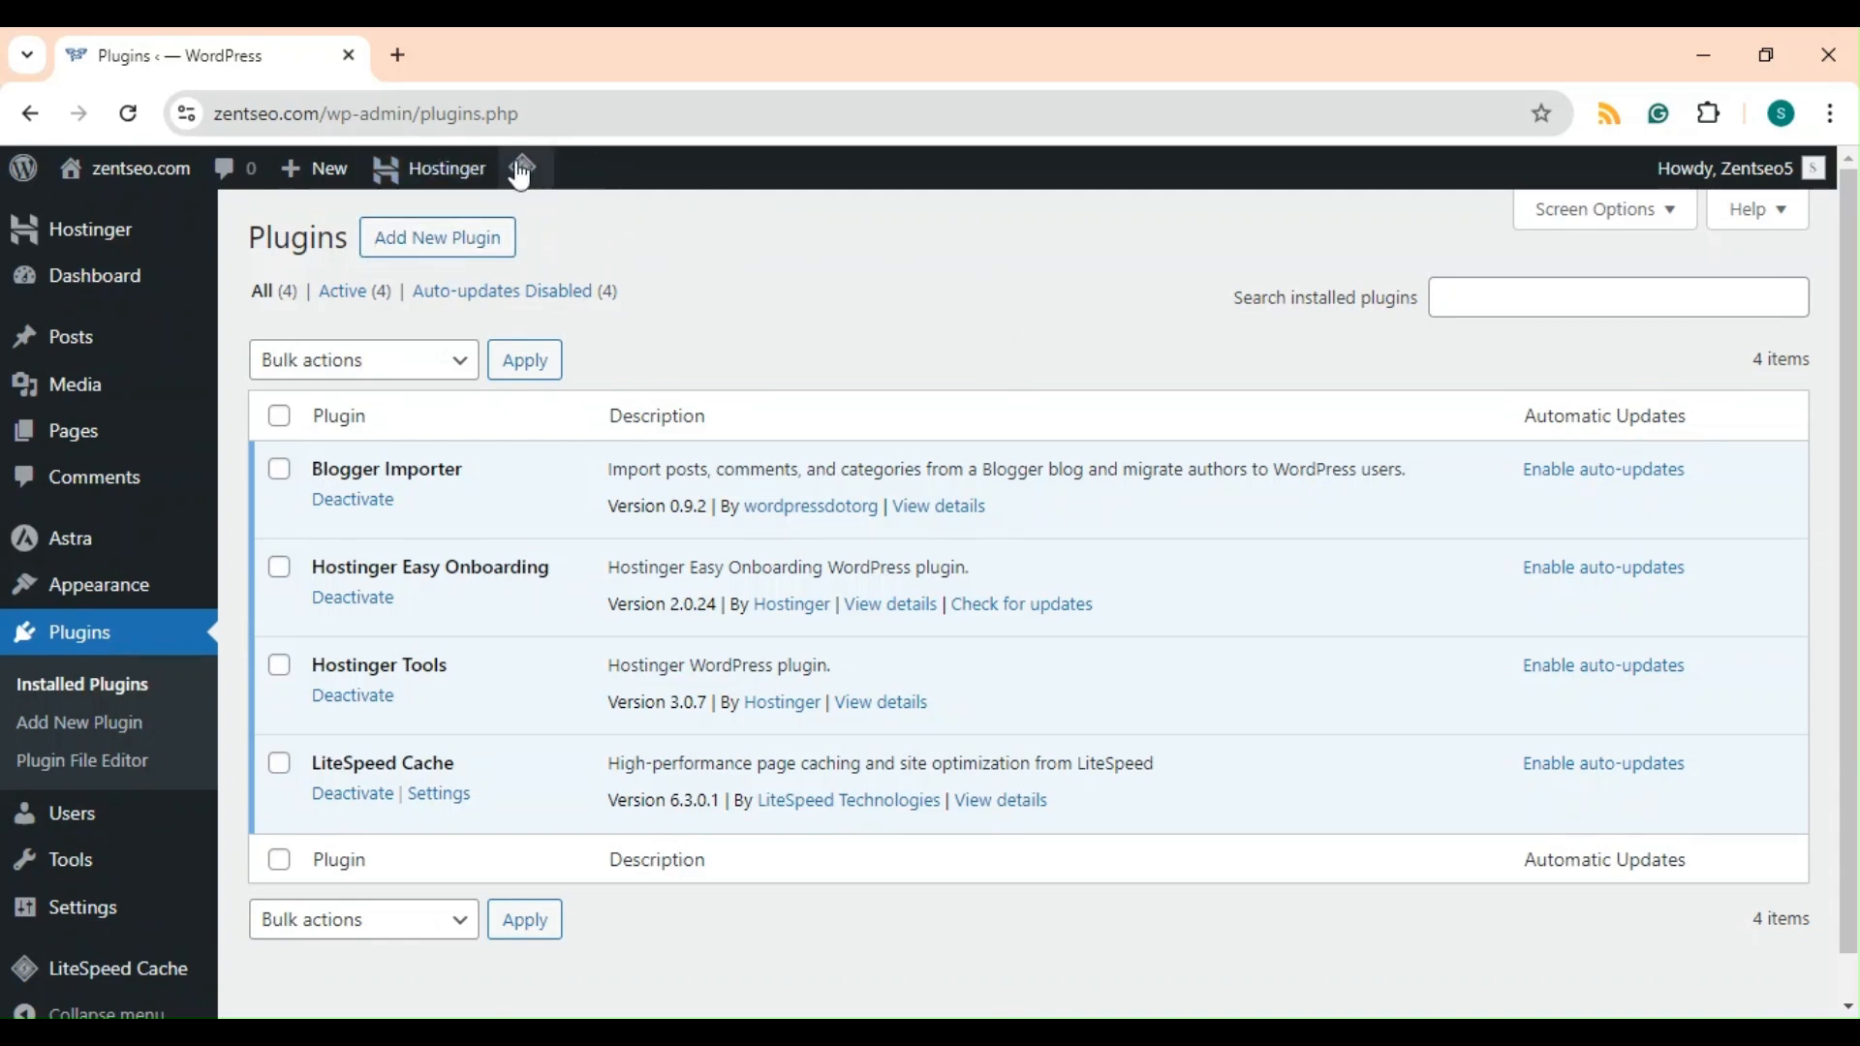
Search the plugin directory for RANK MATH, then install and activate the Rank Math SEO plugin.
click(464, 249)
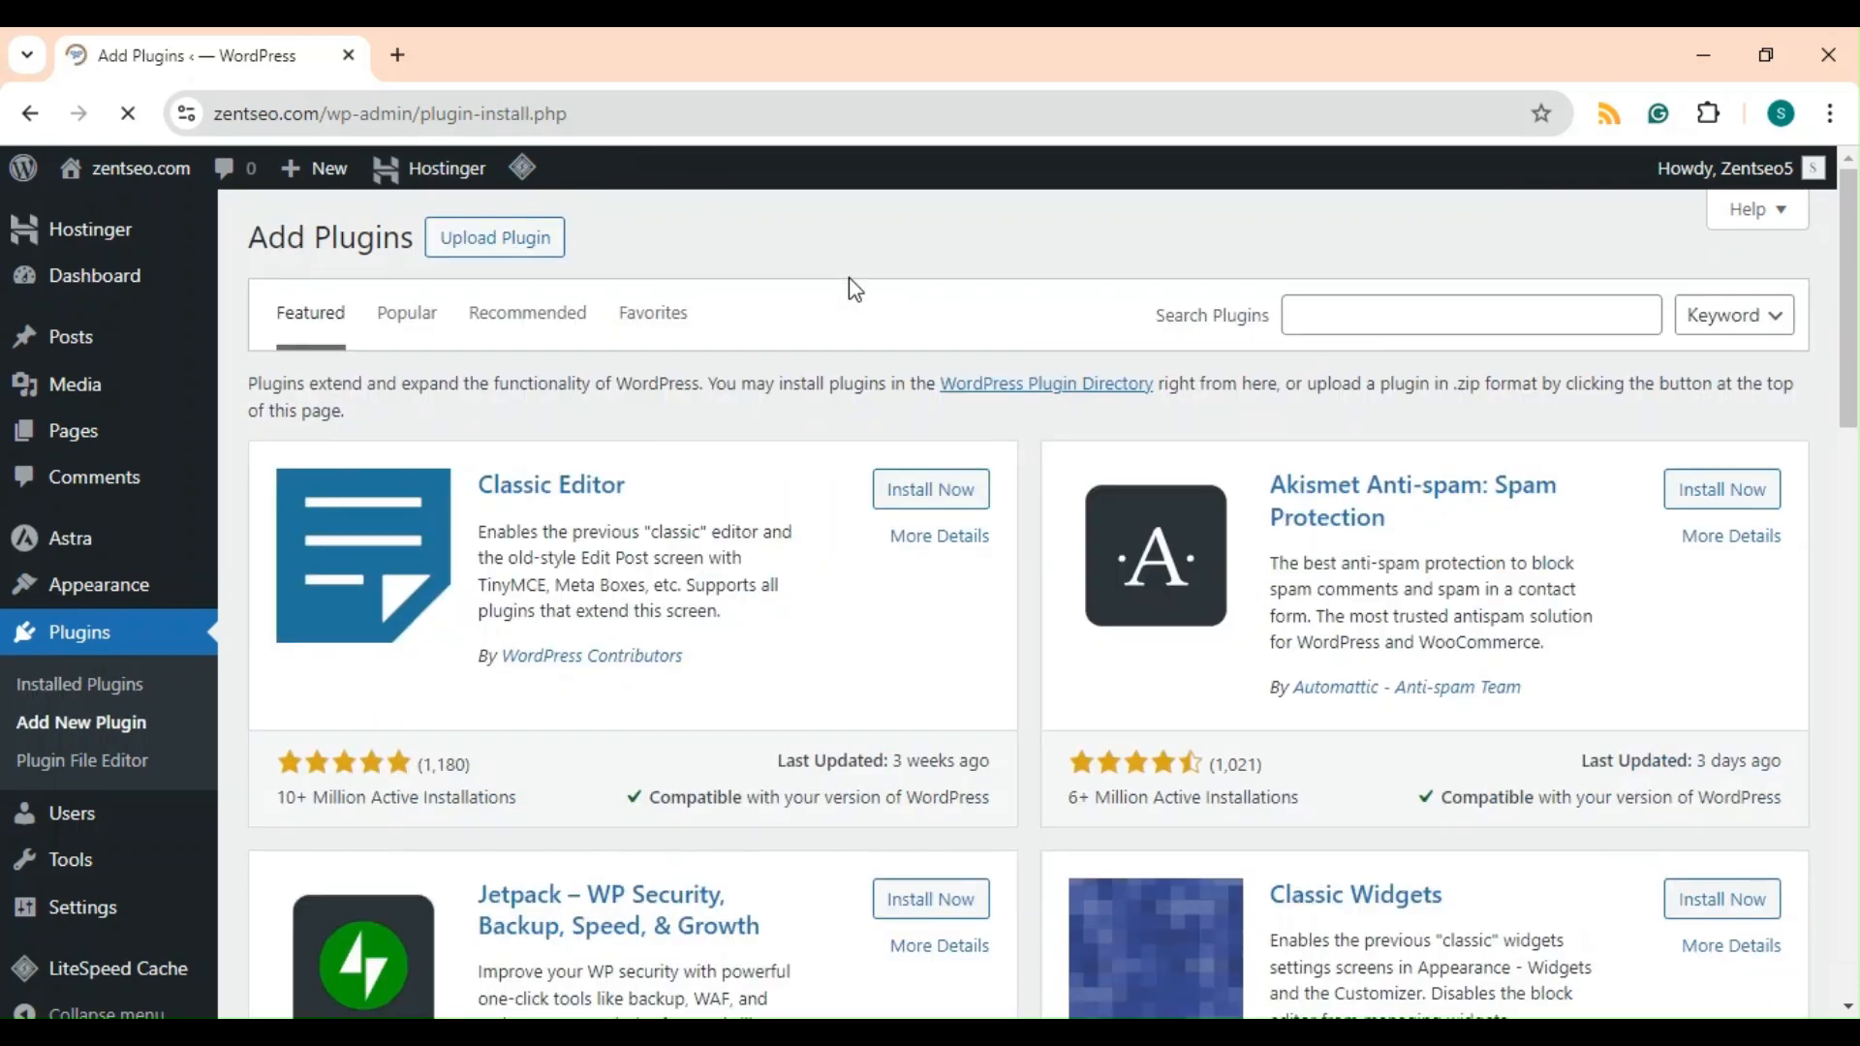
click(1427, 308)
text(RANK MA)
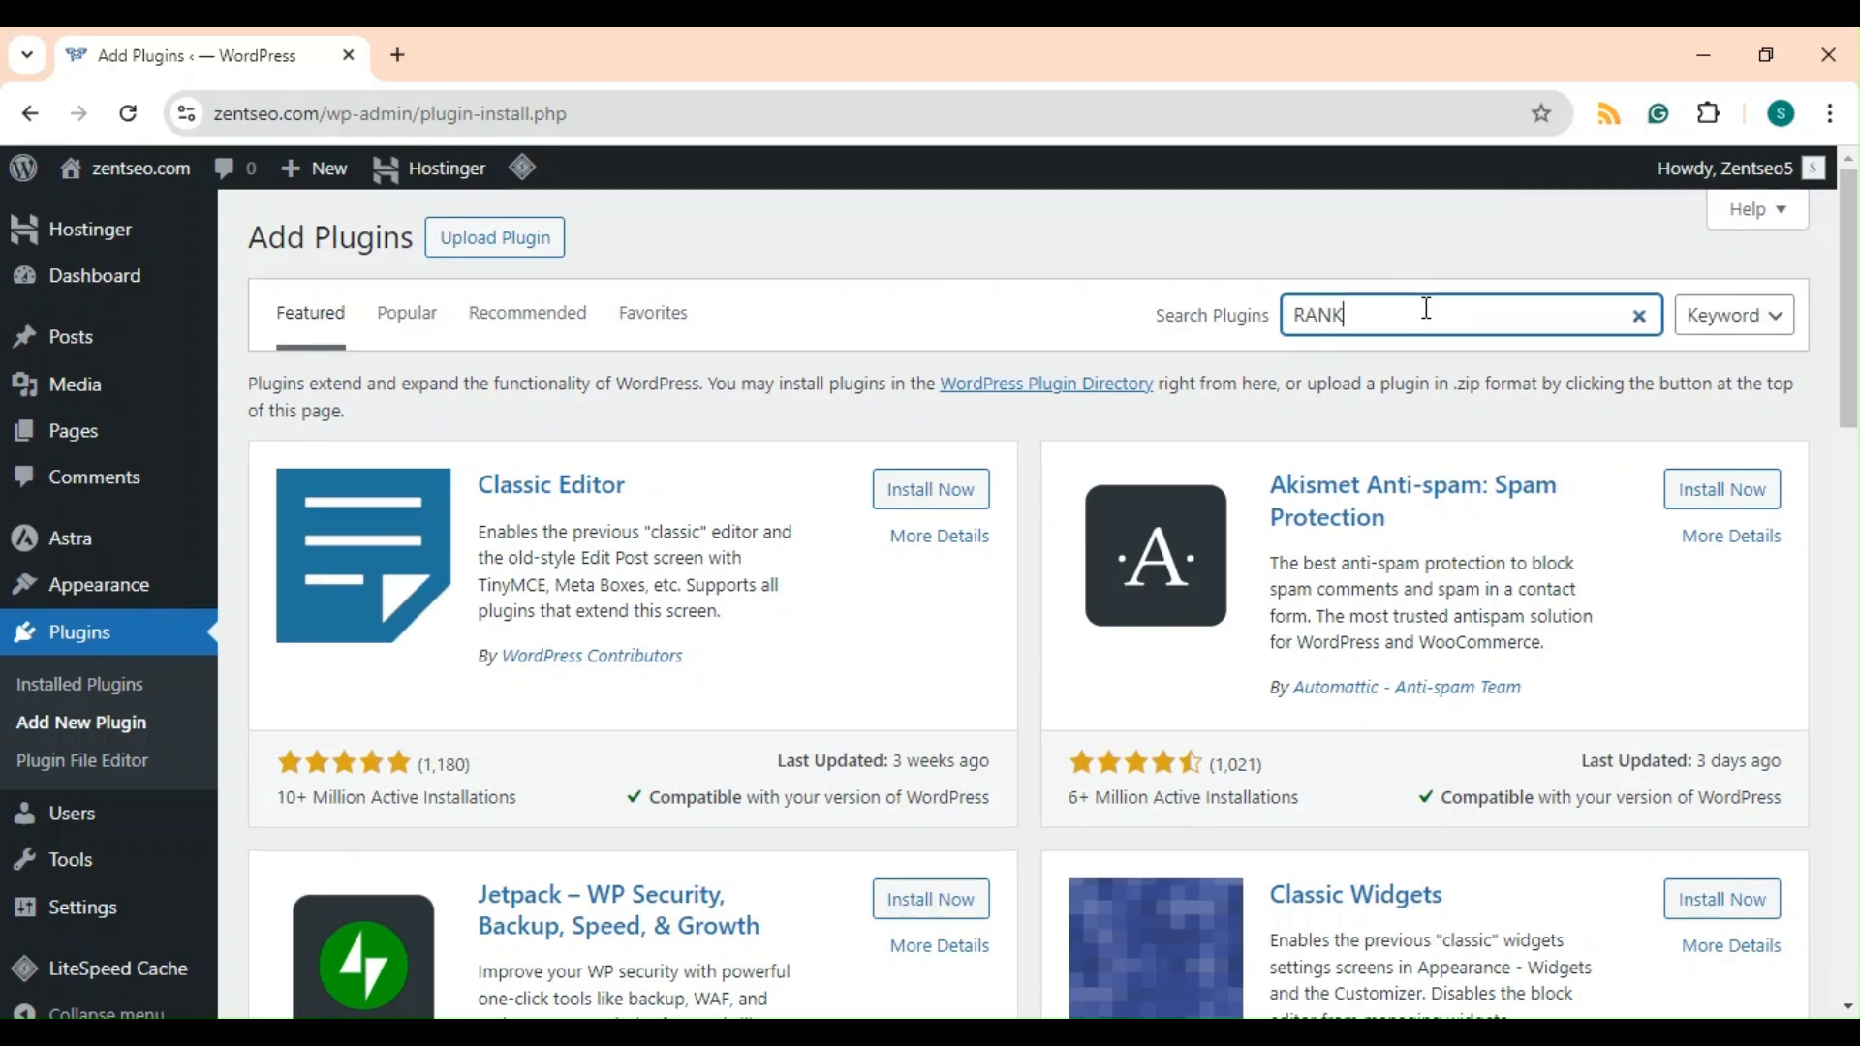
text(TH)
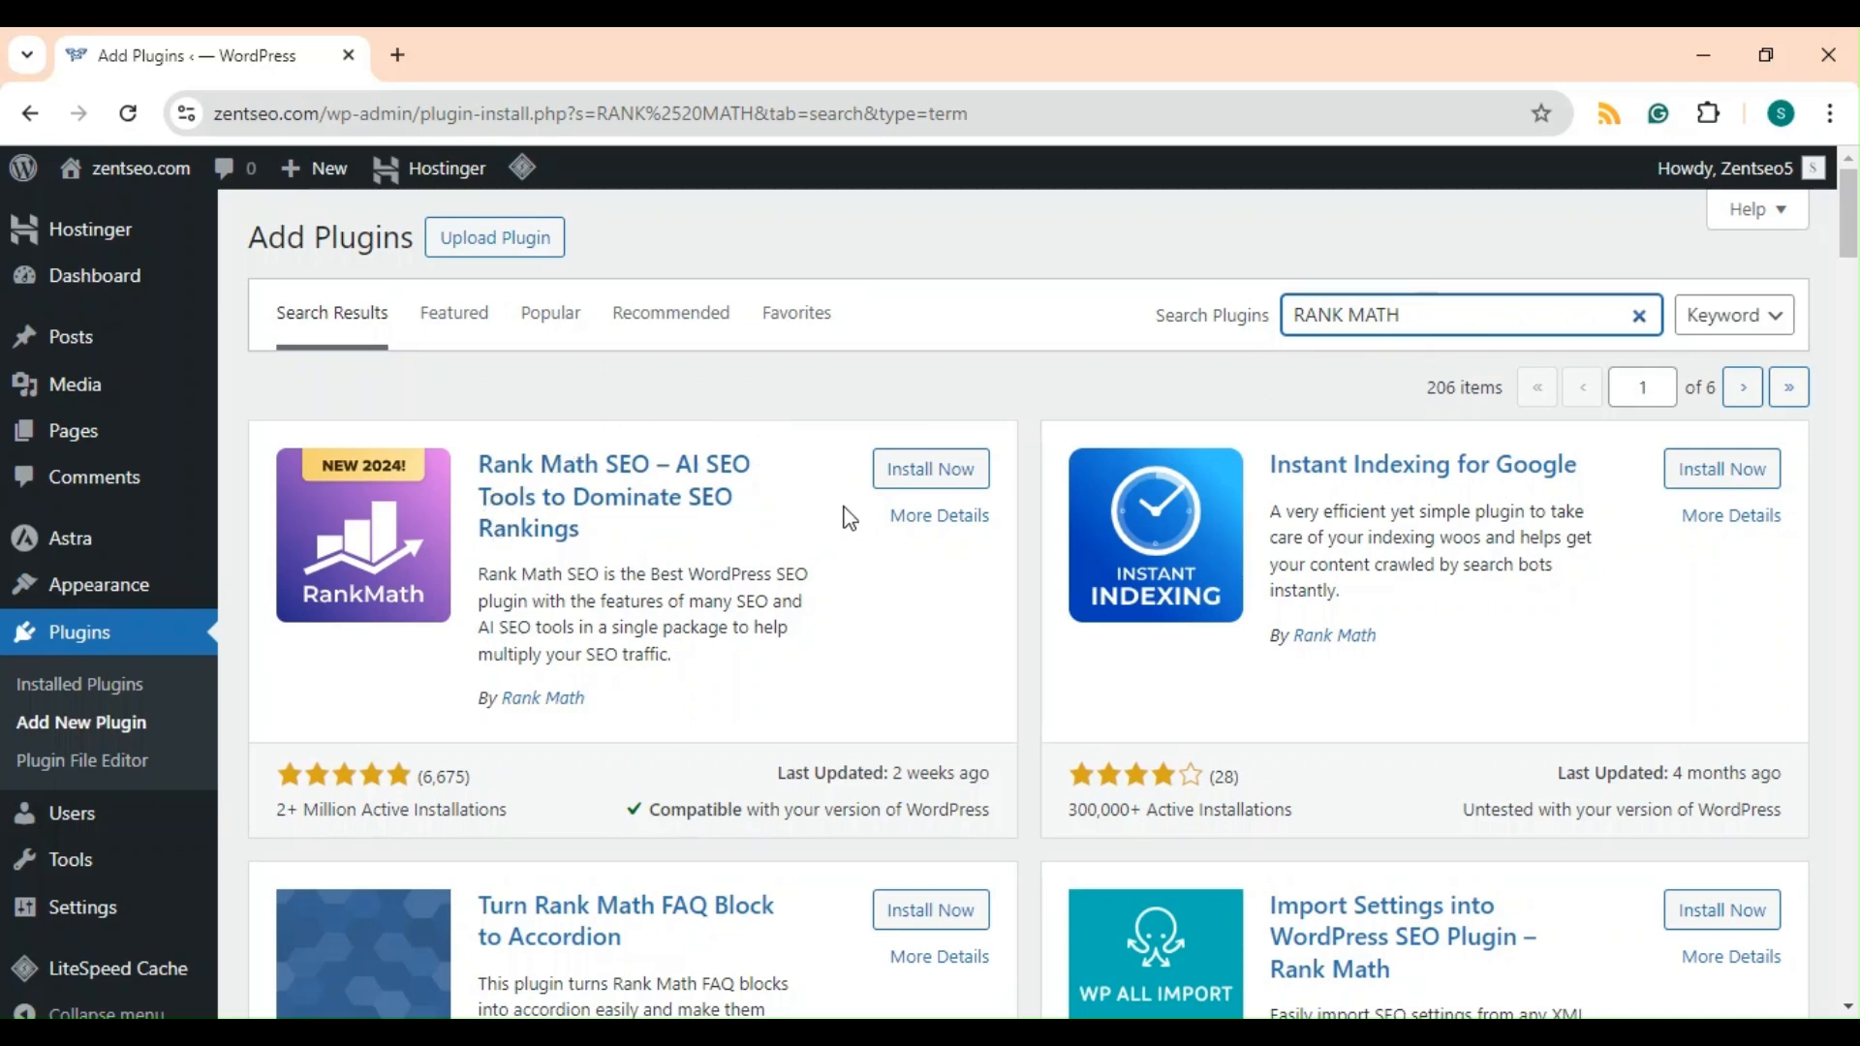
click(957, 474)
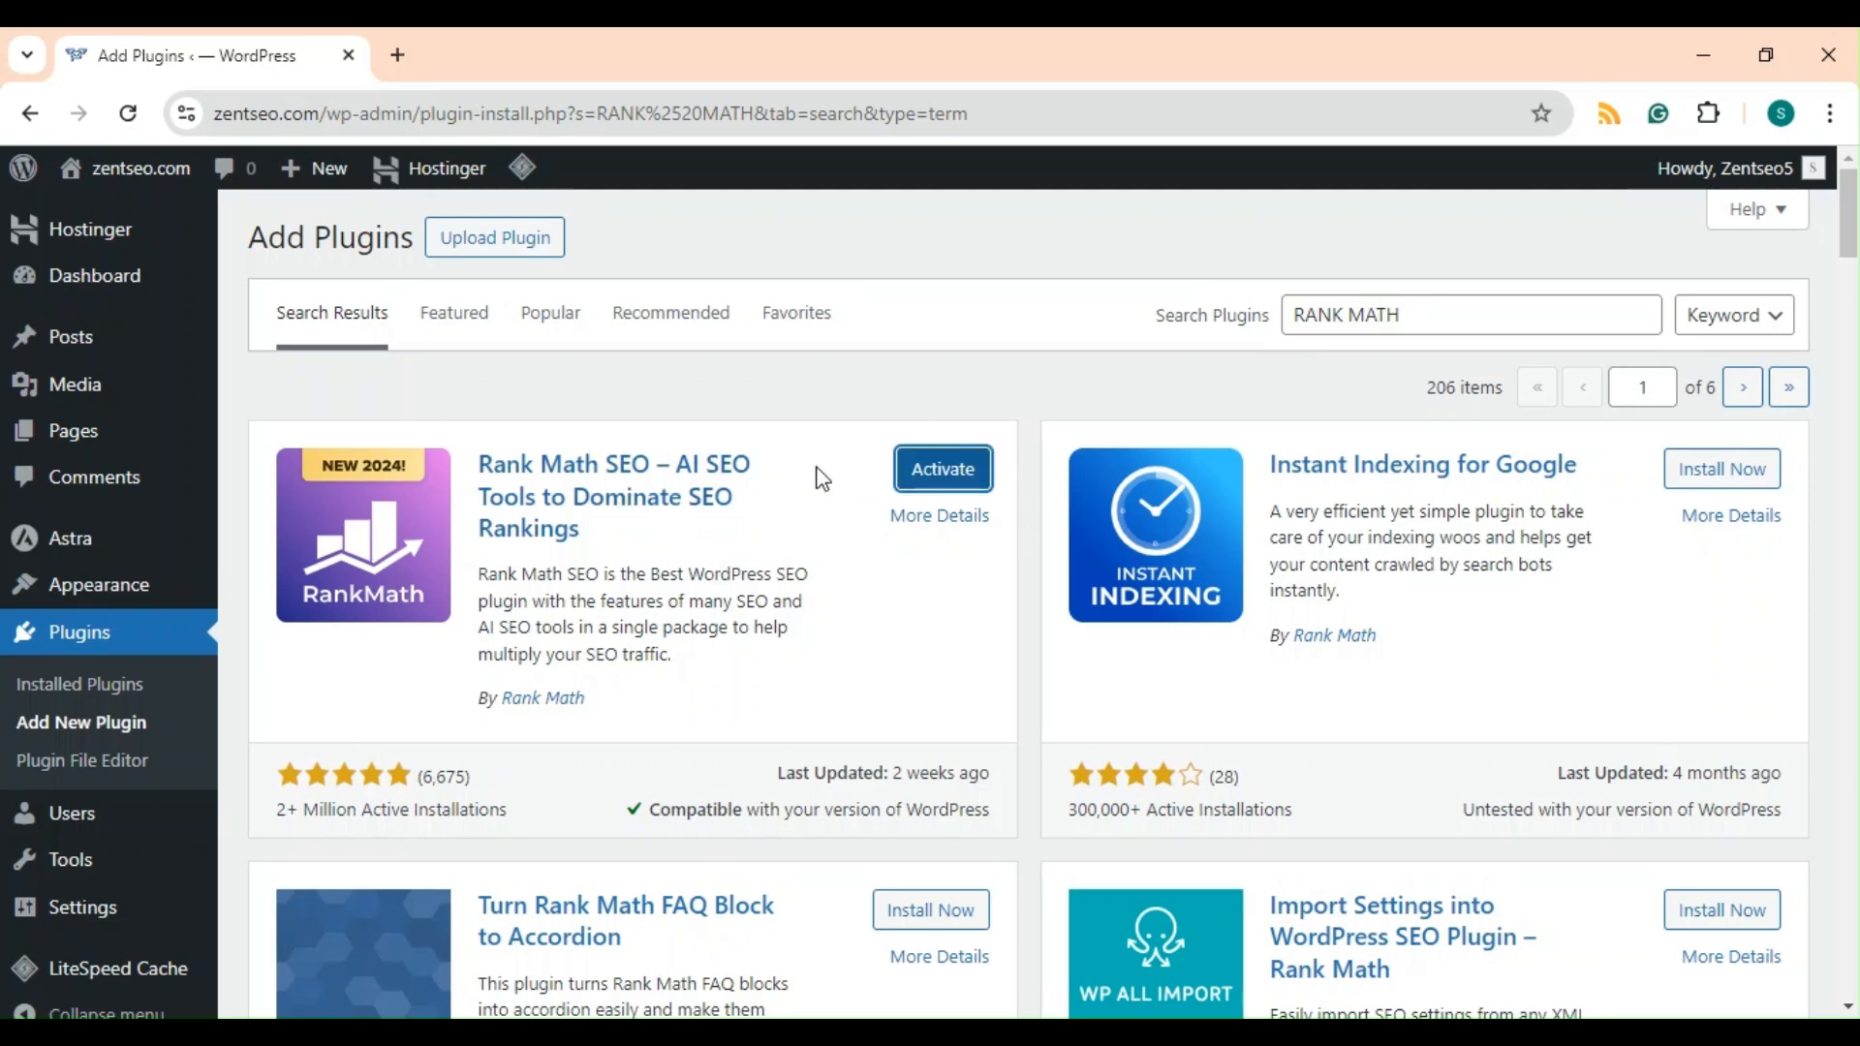
click(912, 475)
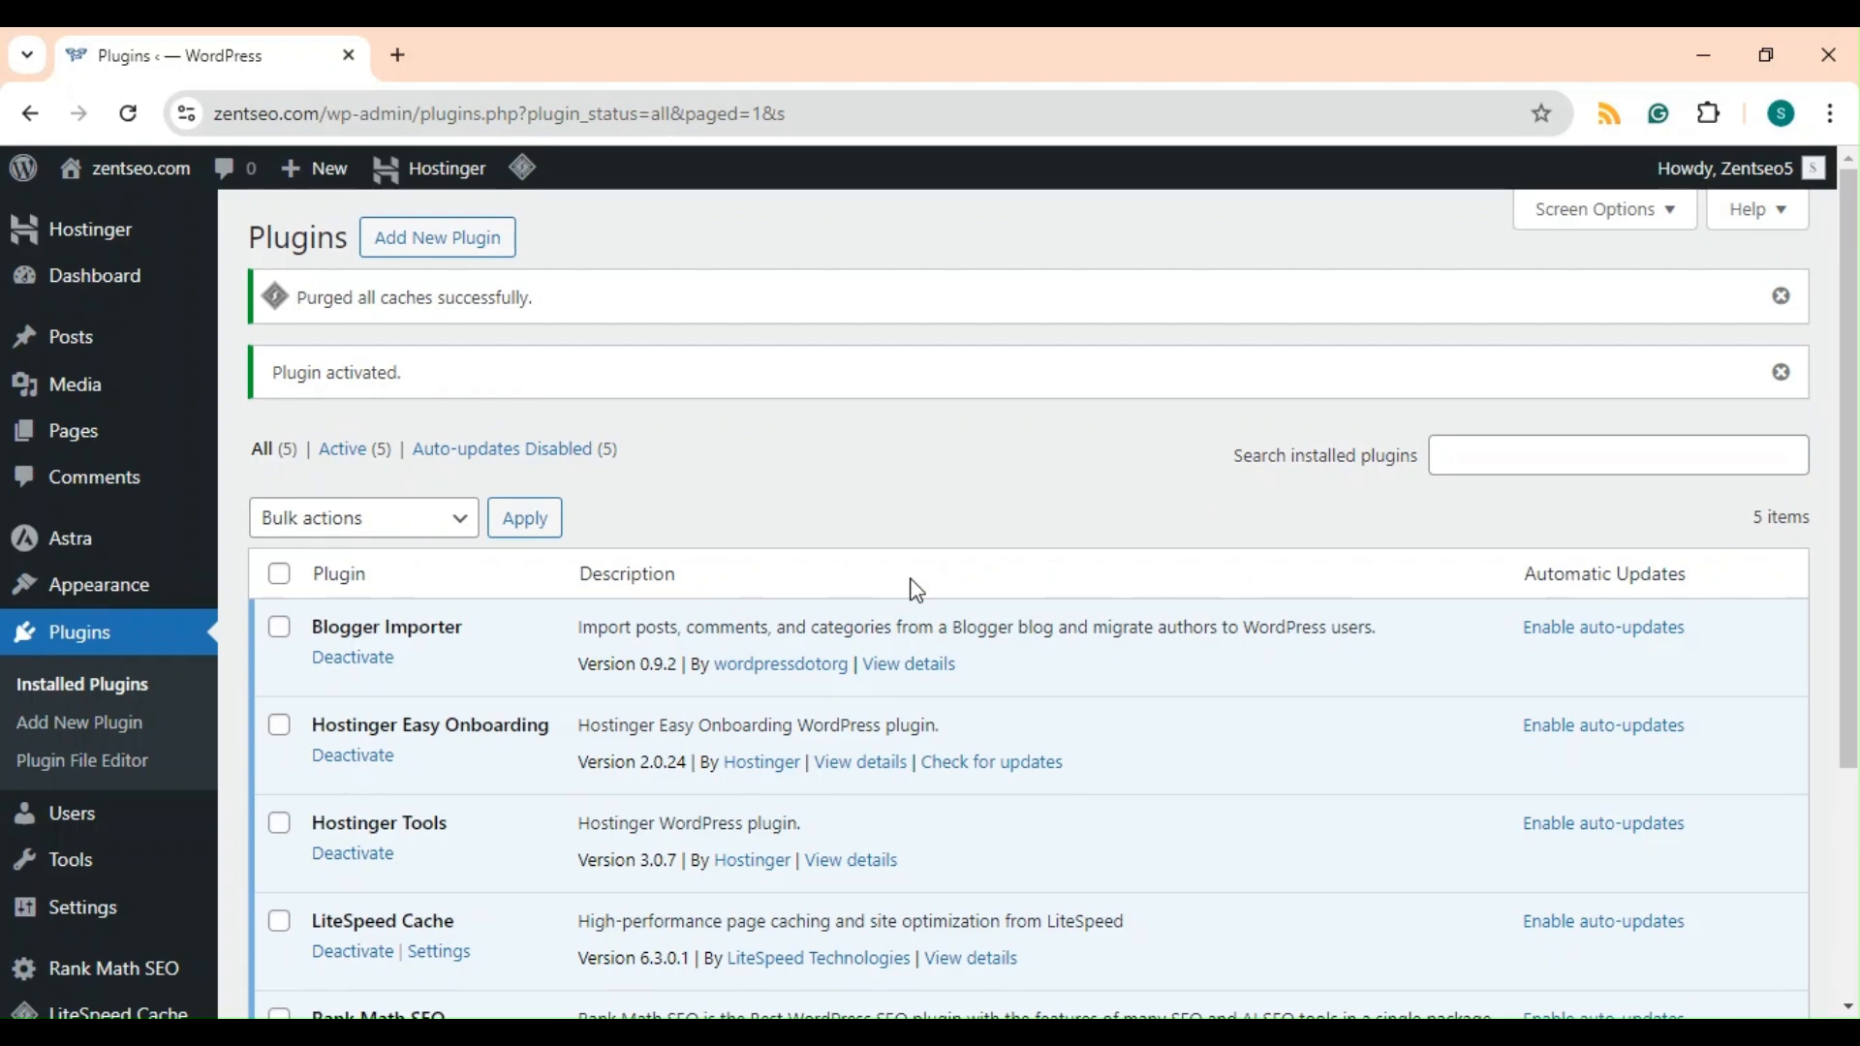
Open Rank Math SEO and connect a free Rank Math account by signing in with a Google account.
scroll(891, 506, down, 3)
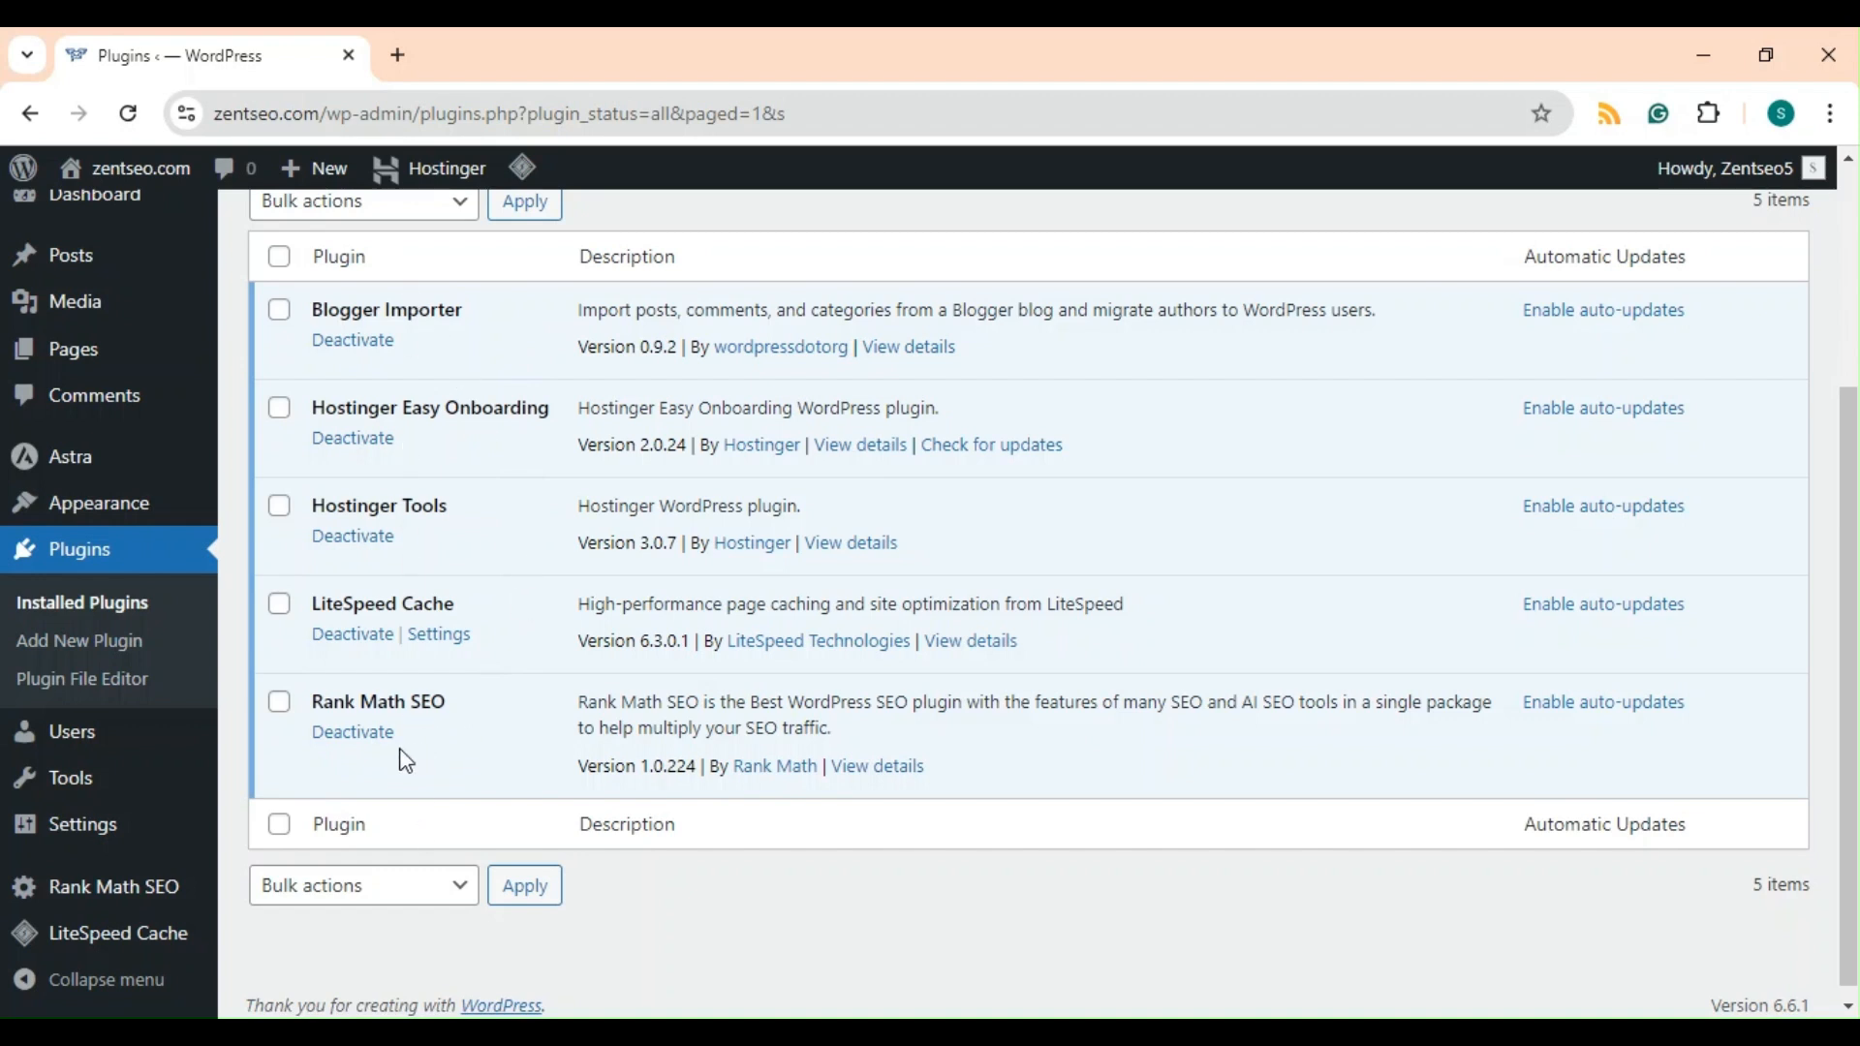
mouse_move(148, 327)
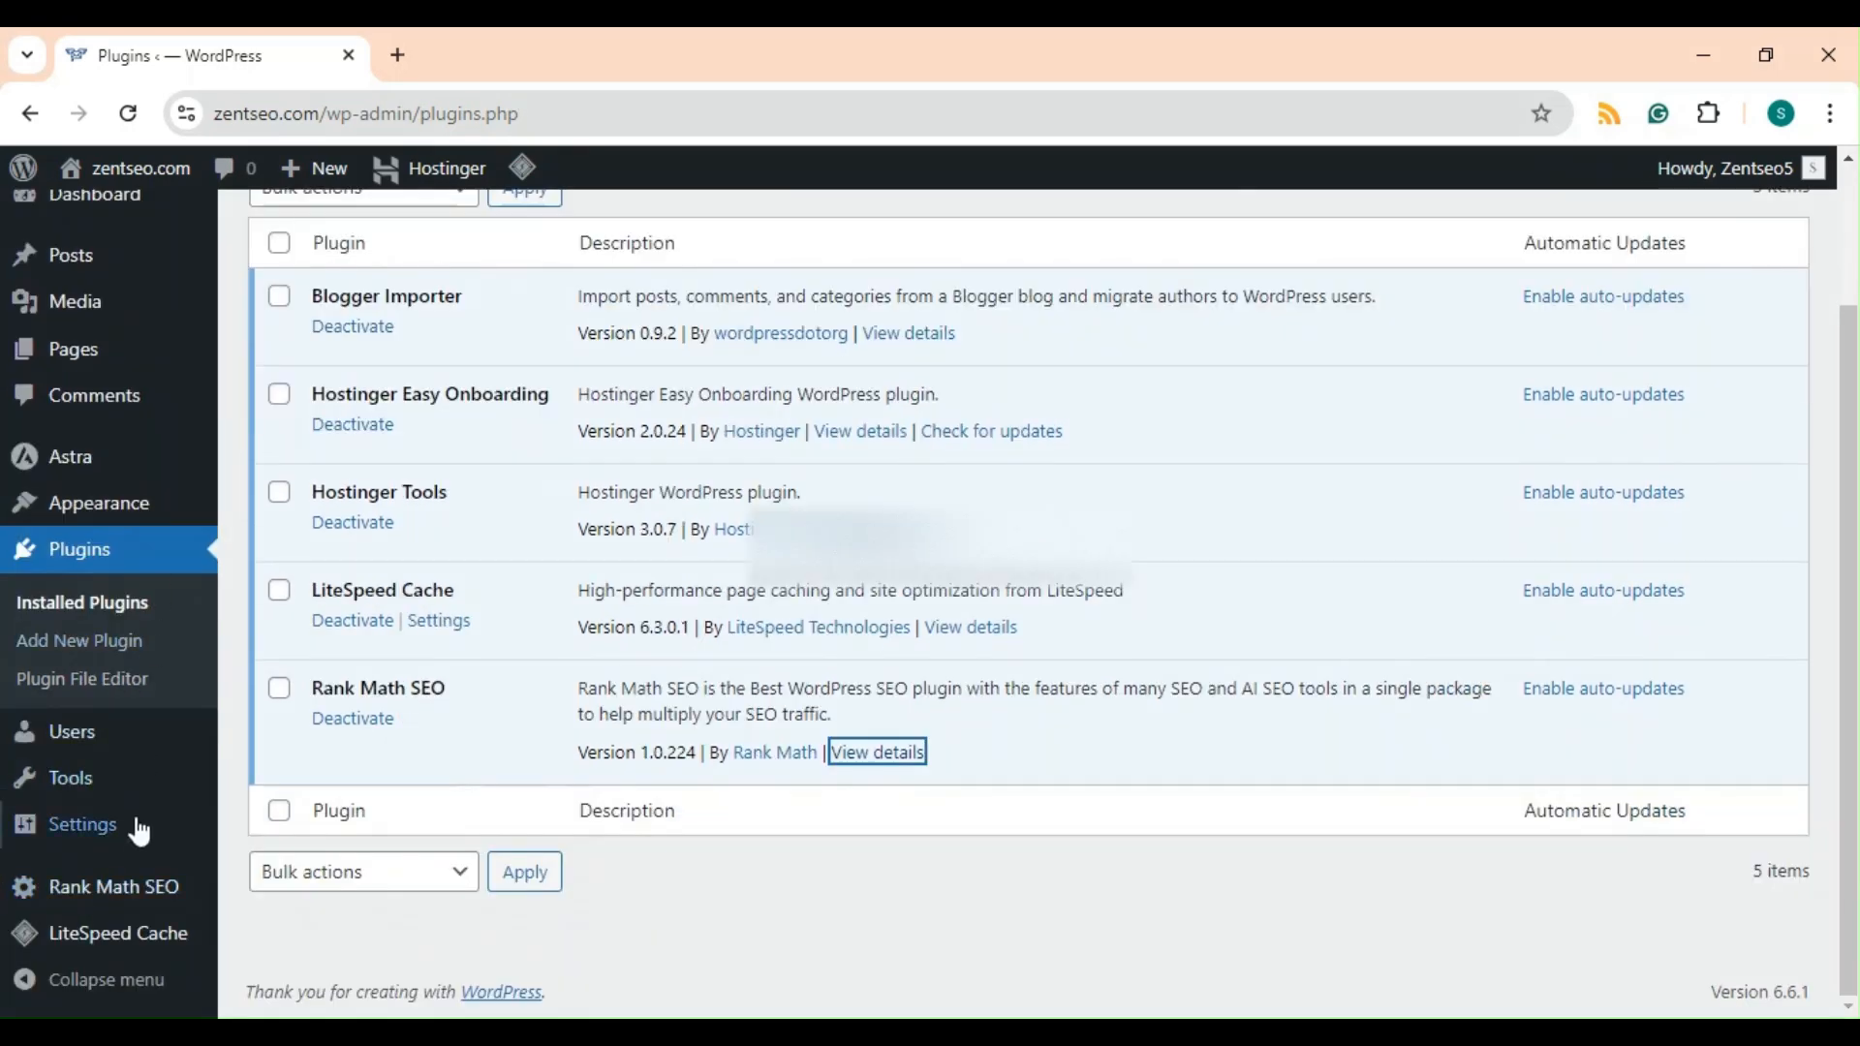
click(125, 885)
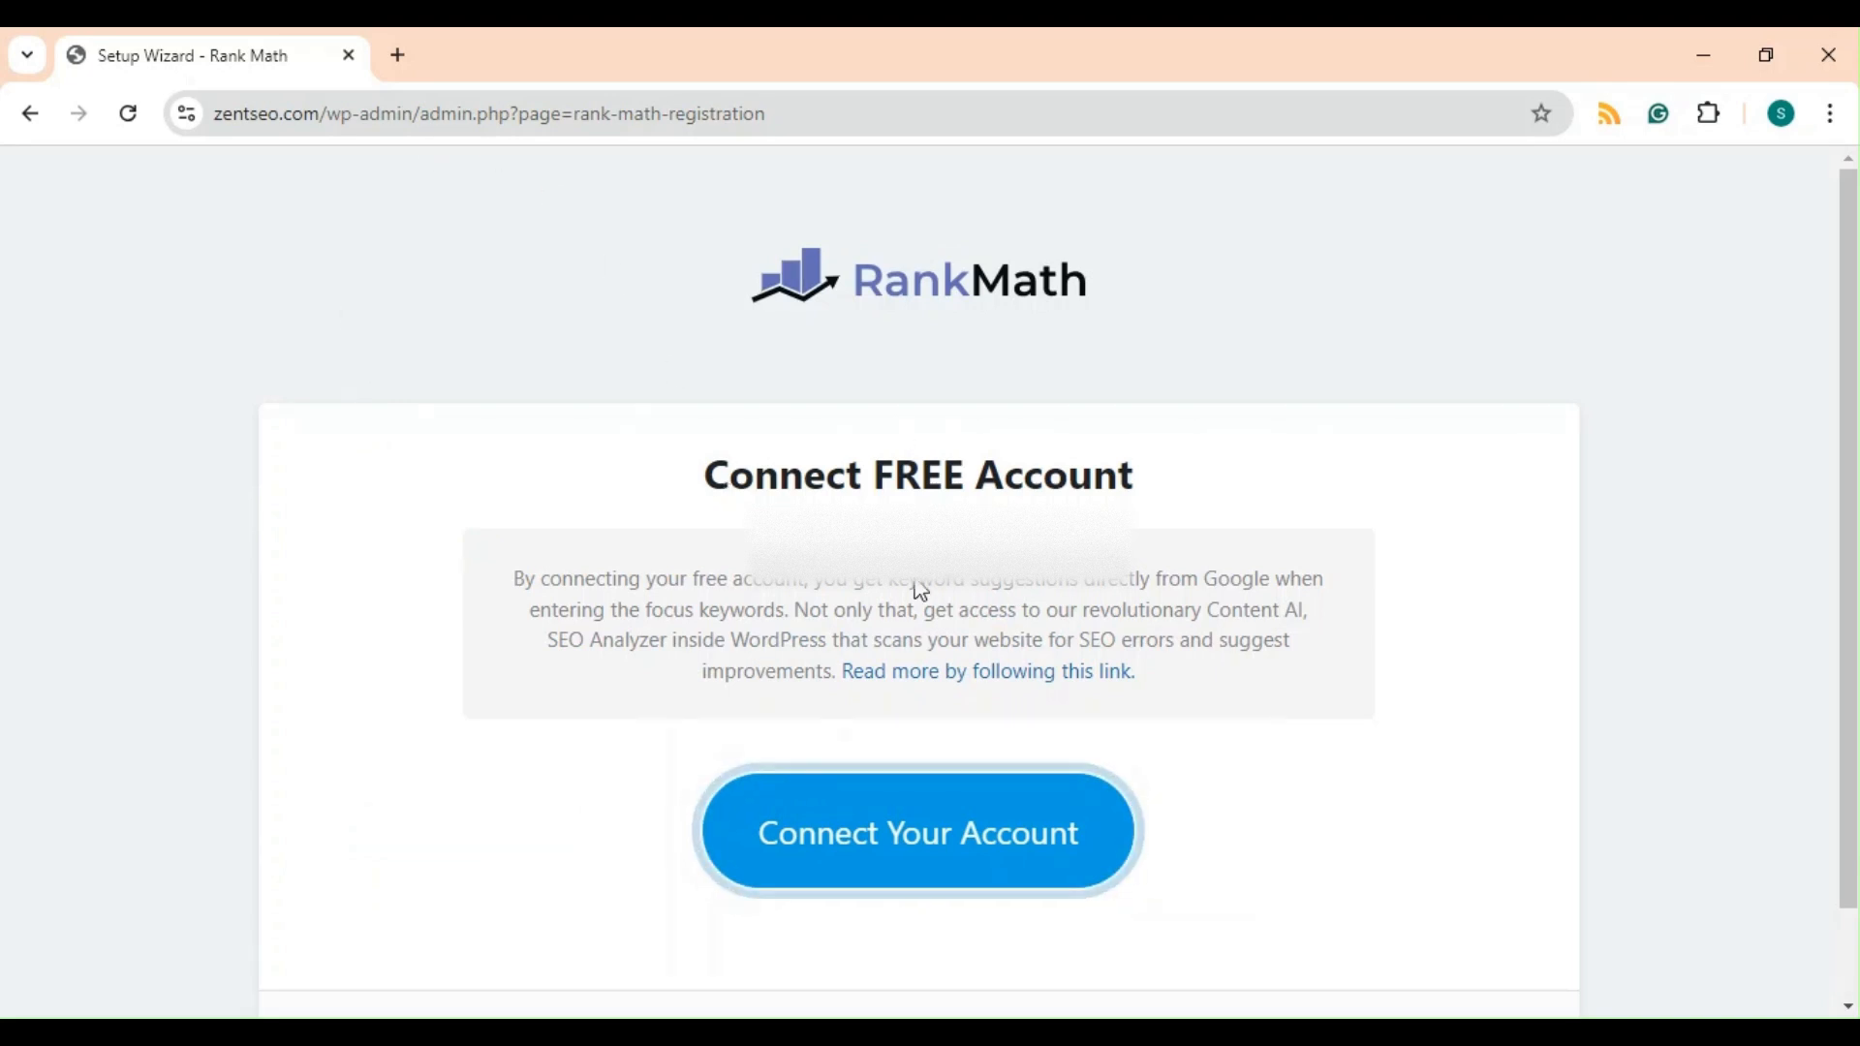
click(973, 837)
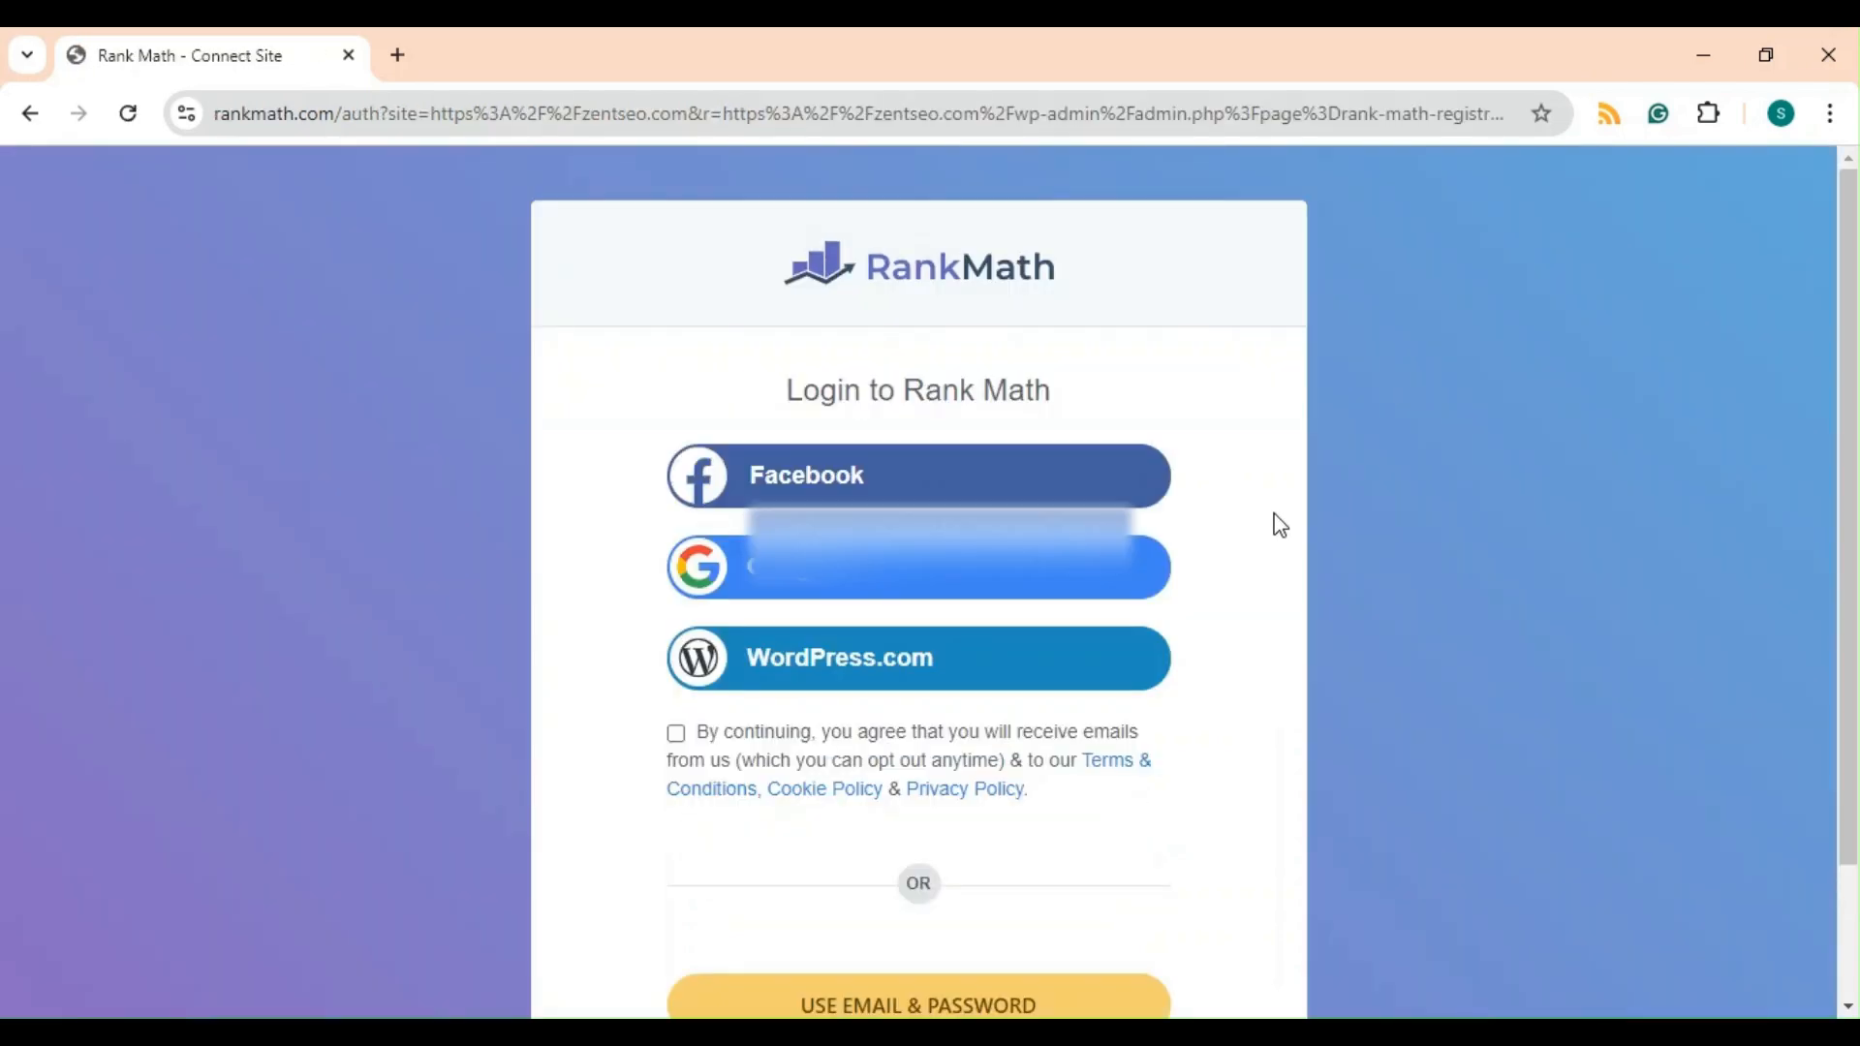
scroll(1275, 523, down, 1)
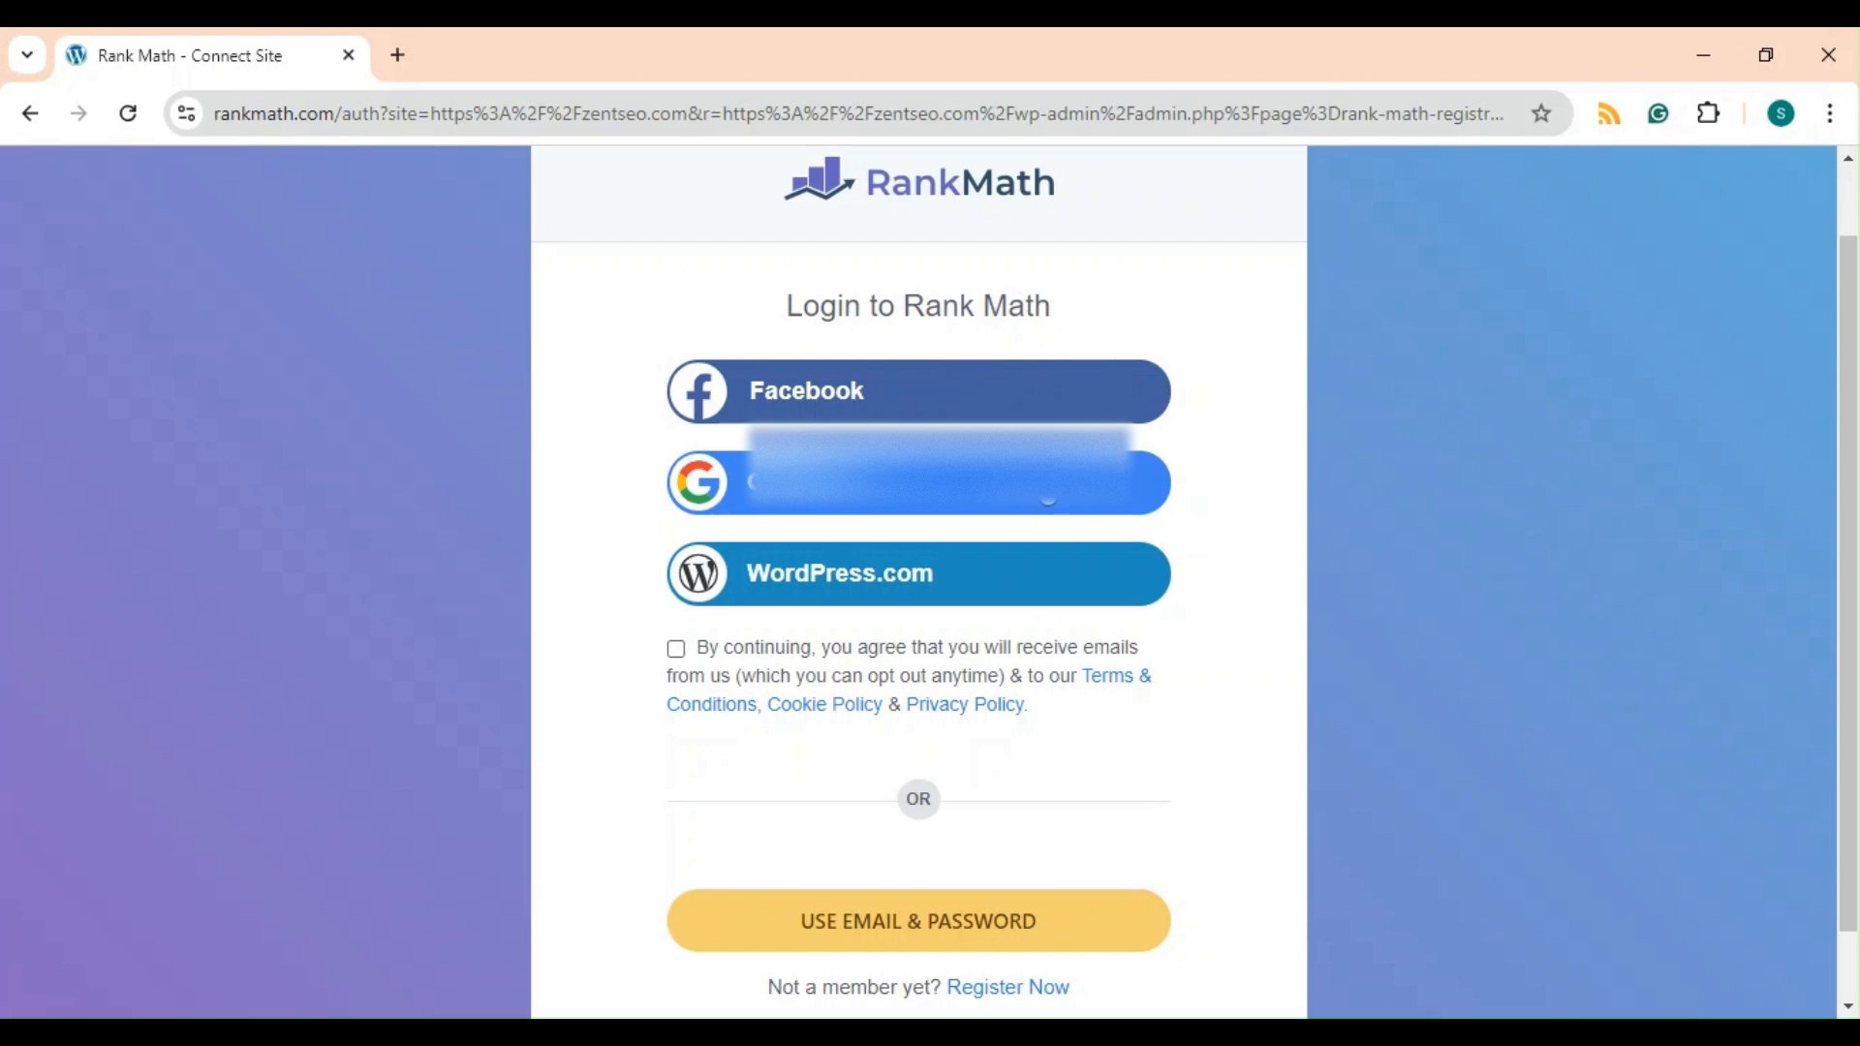
click(1046, 484)
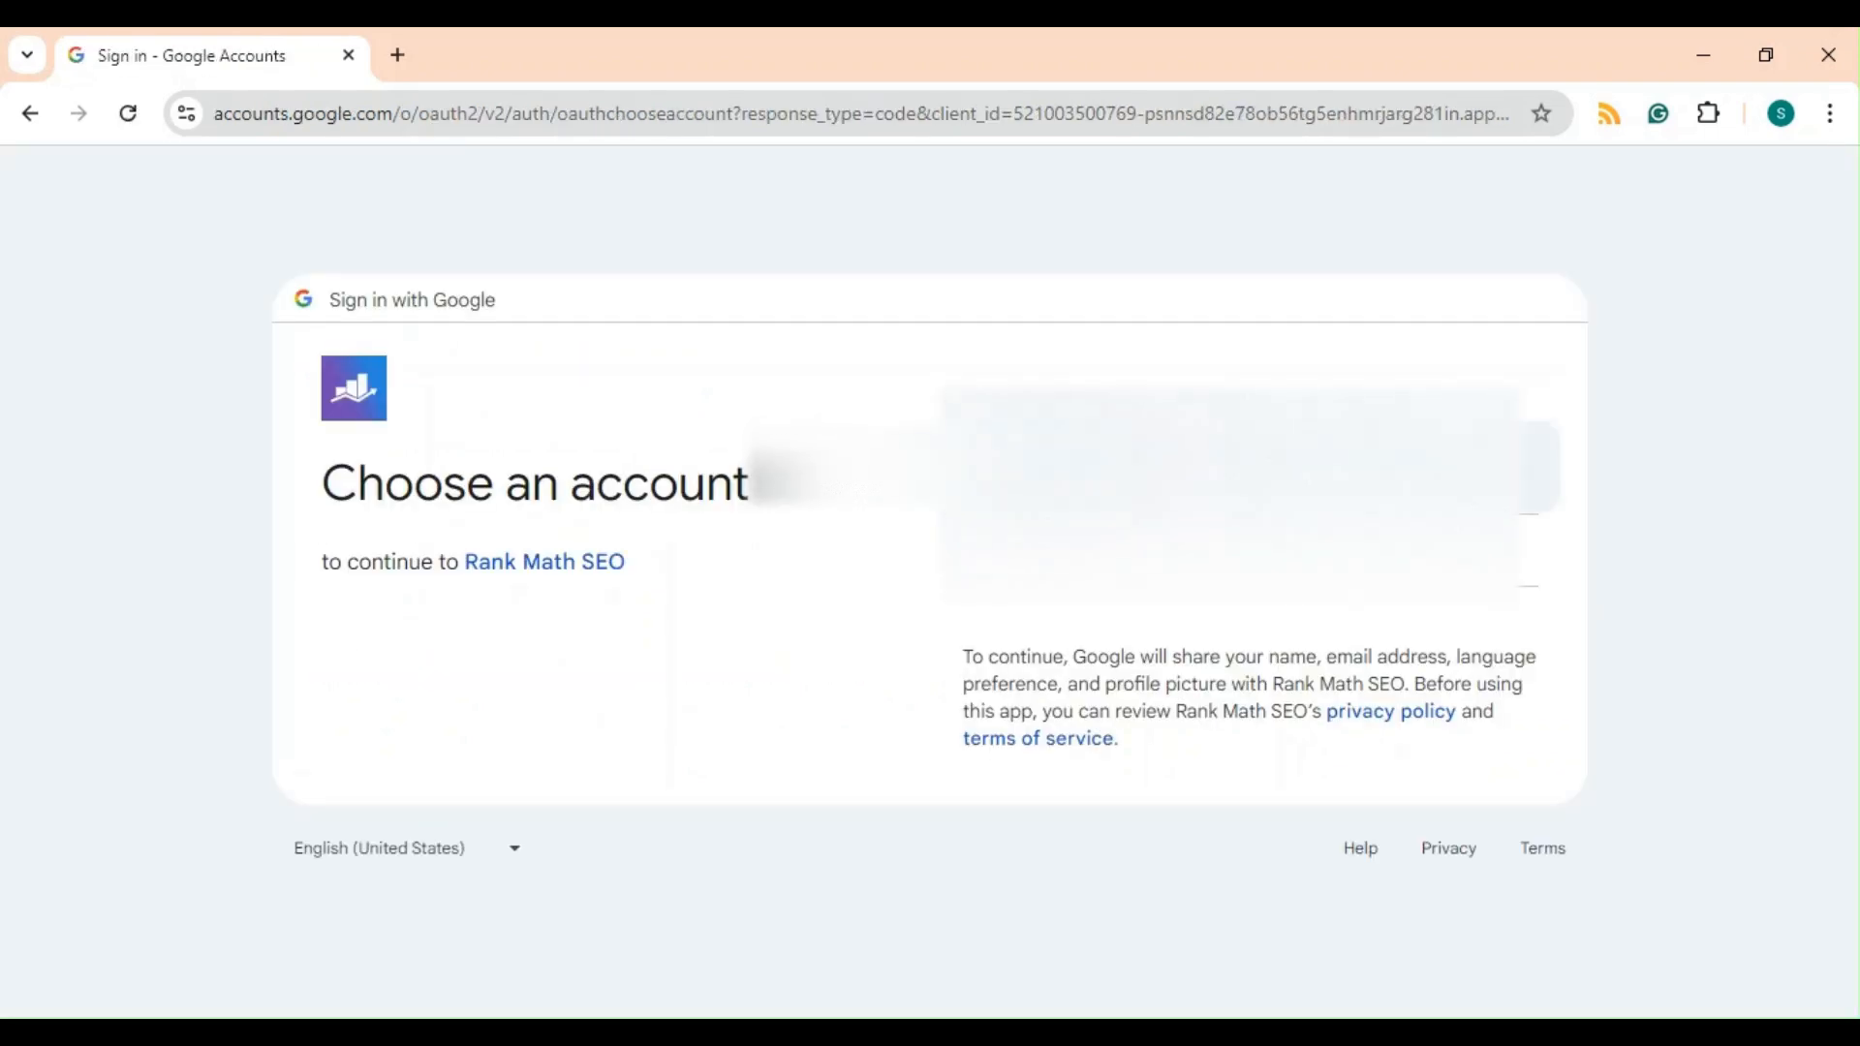
click(1066, 468)
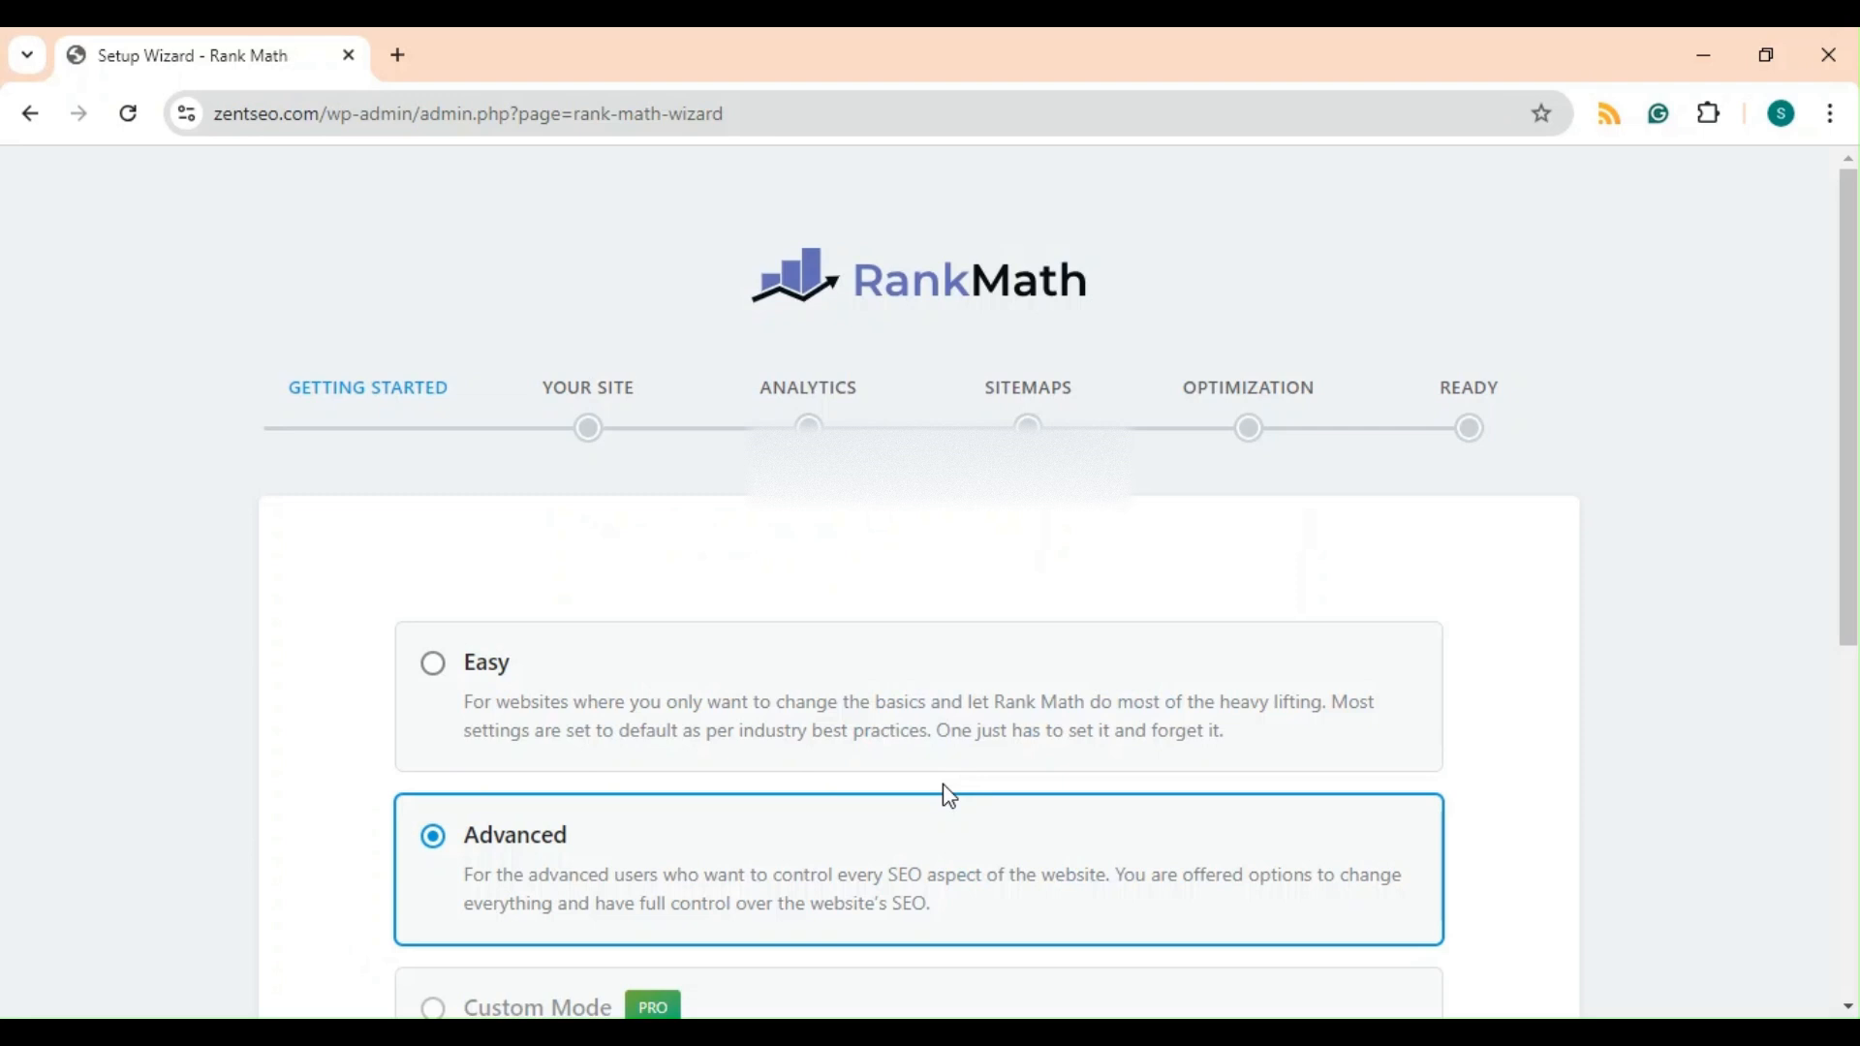
Start the setup wizard with the Advanced mode selected.
scroll(944, 696, down, 2)
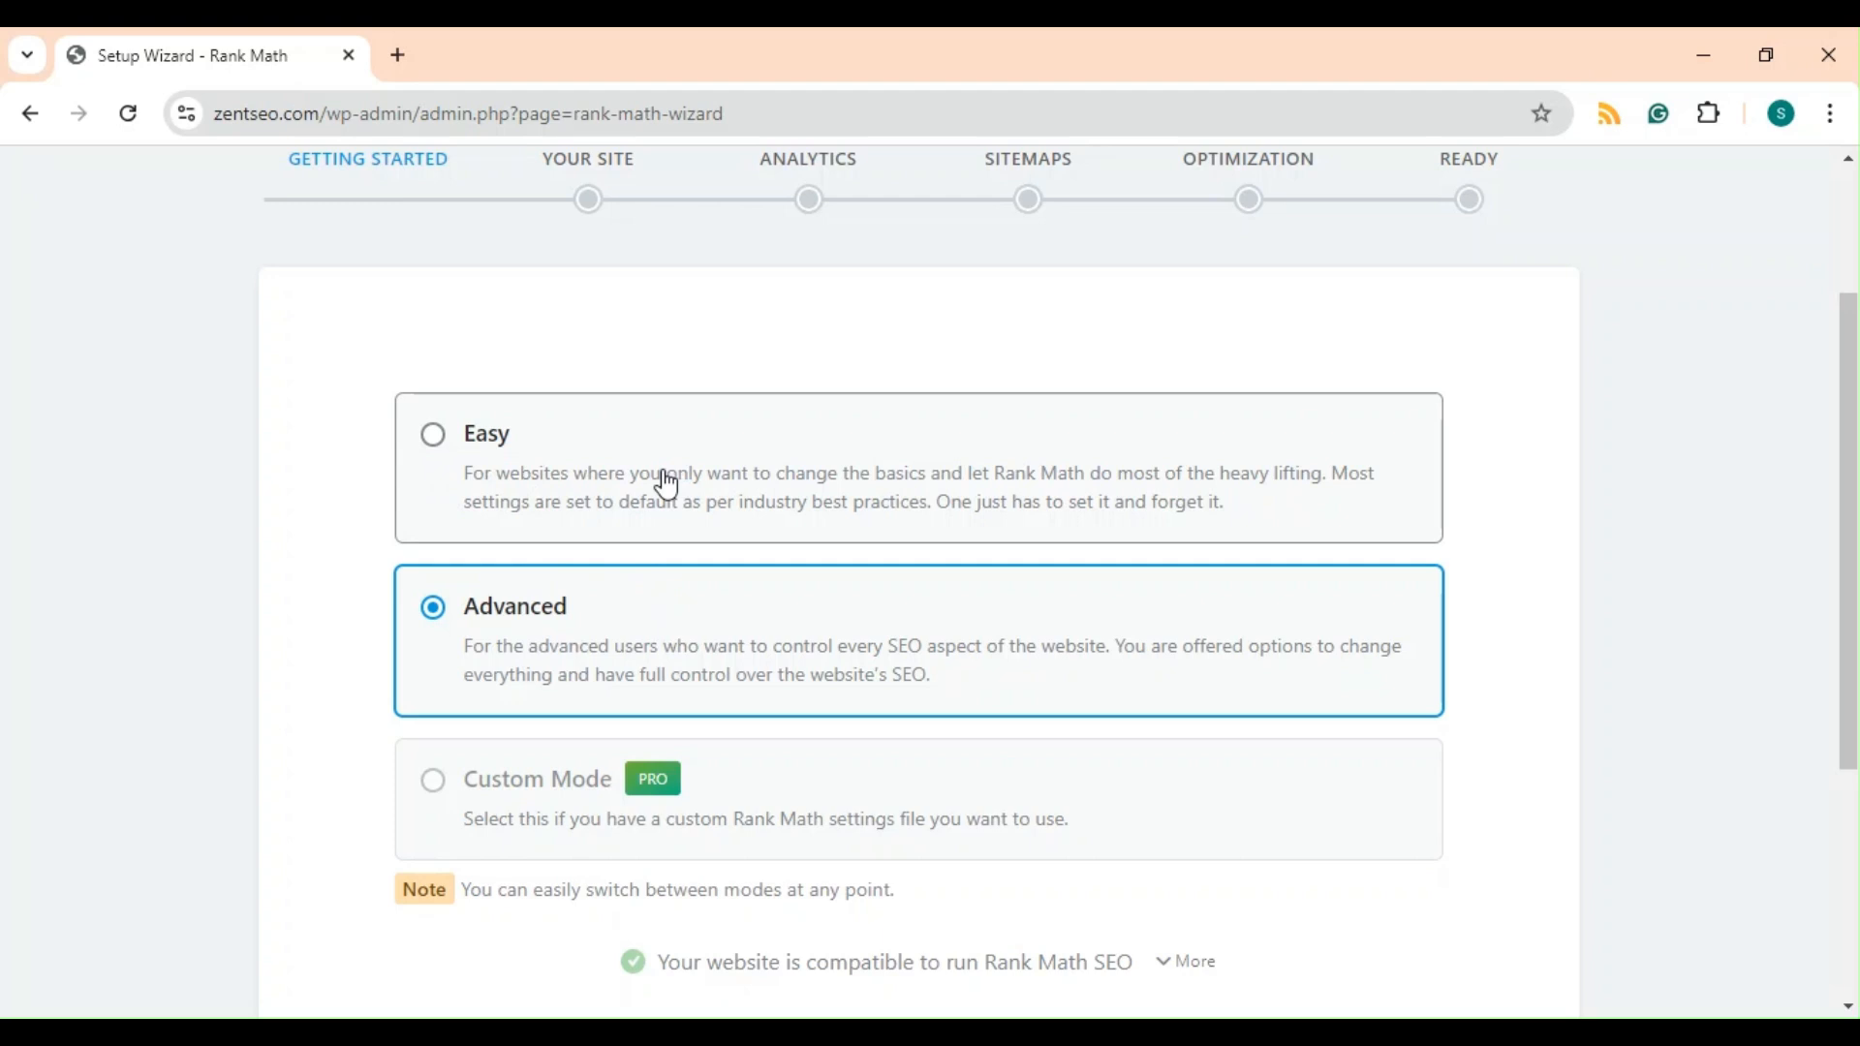
scroll(665, 482, down, 2)
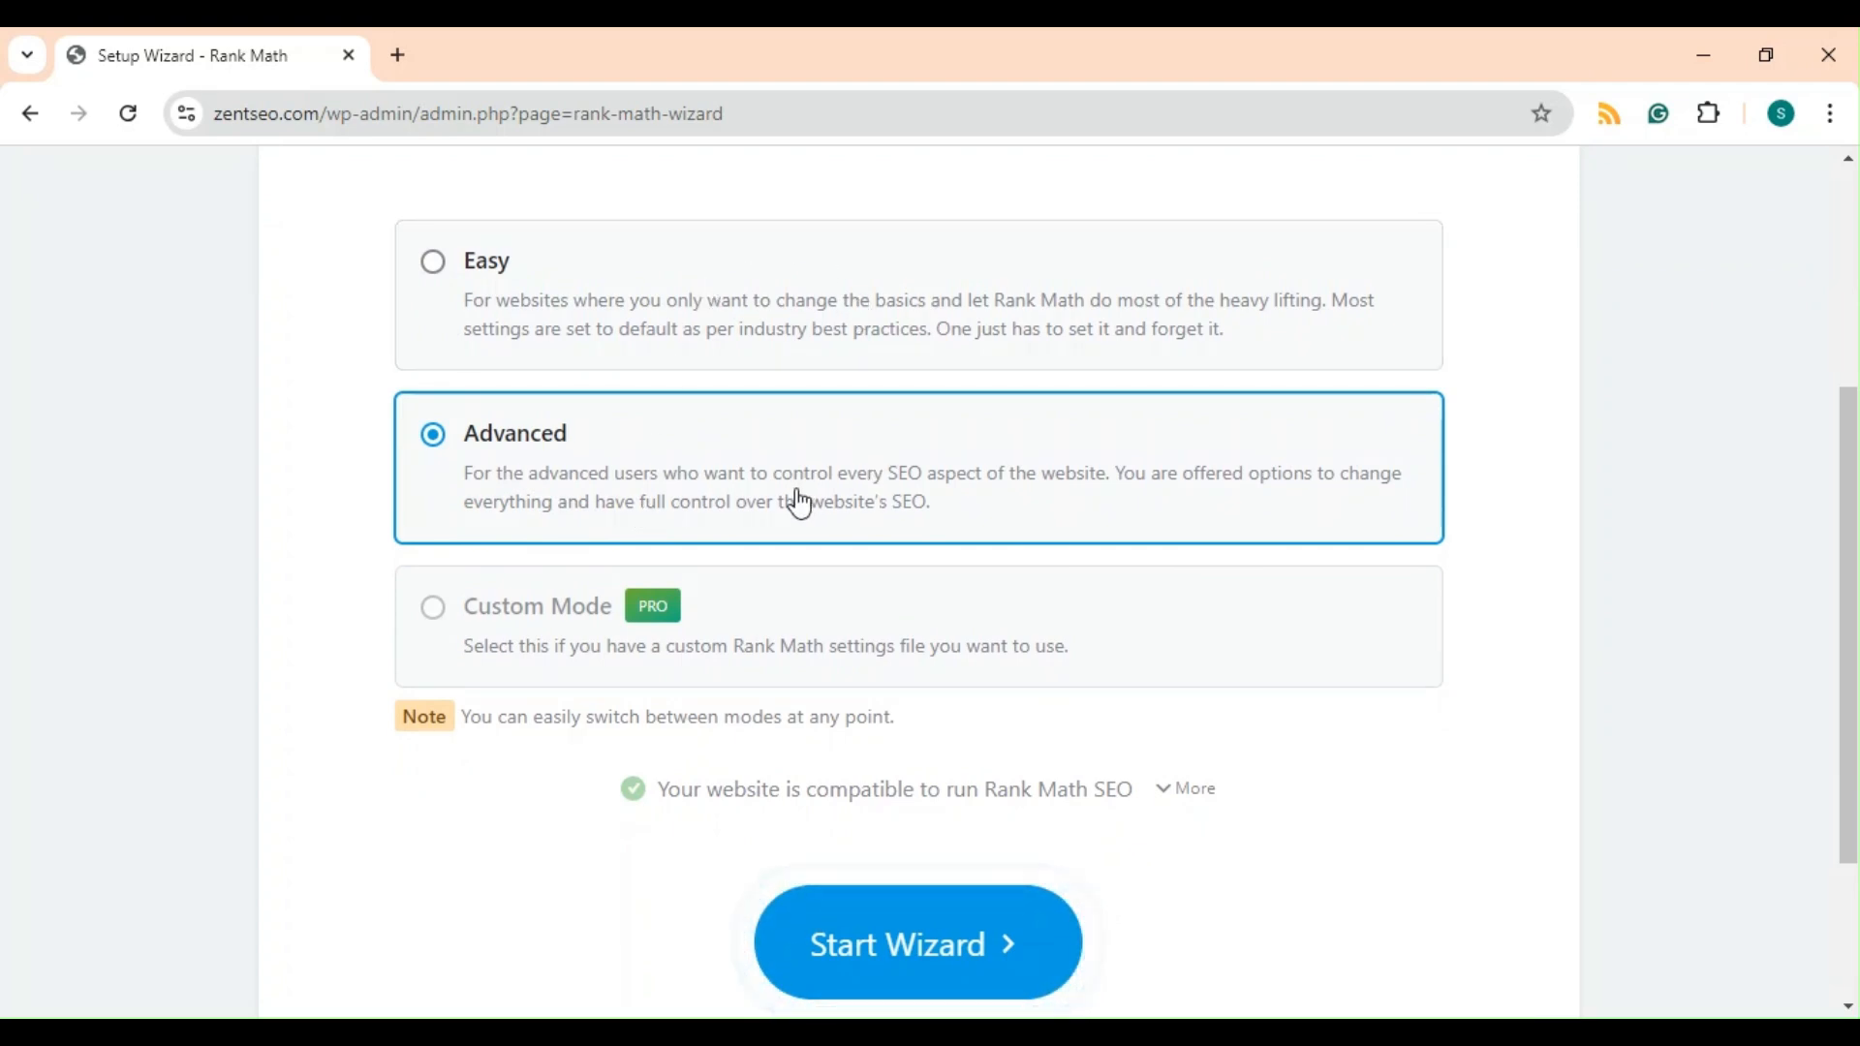
click(972, 954)
Set the website type to Other Business Website.
scroll(1234, 714, down, 2)
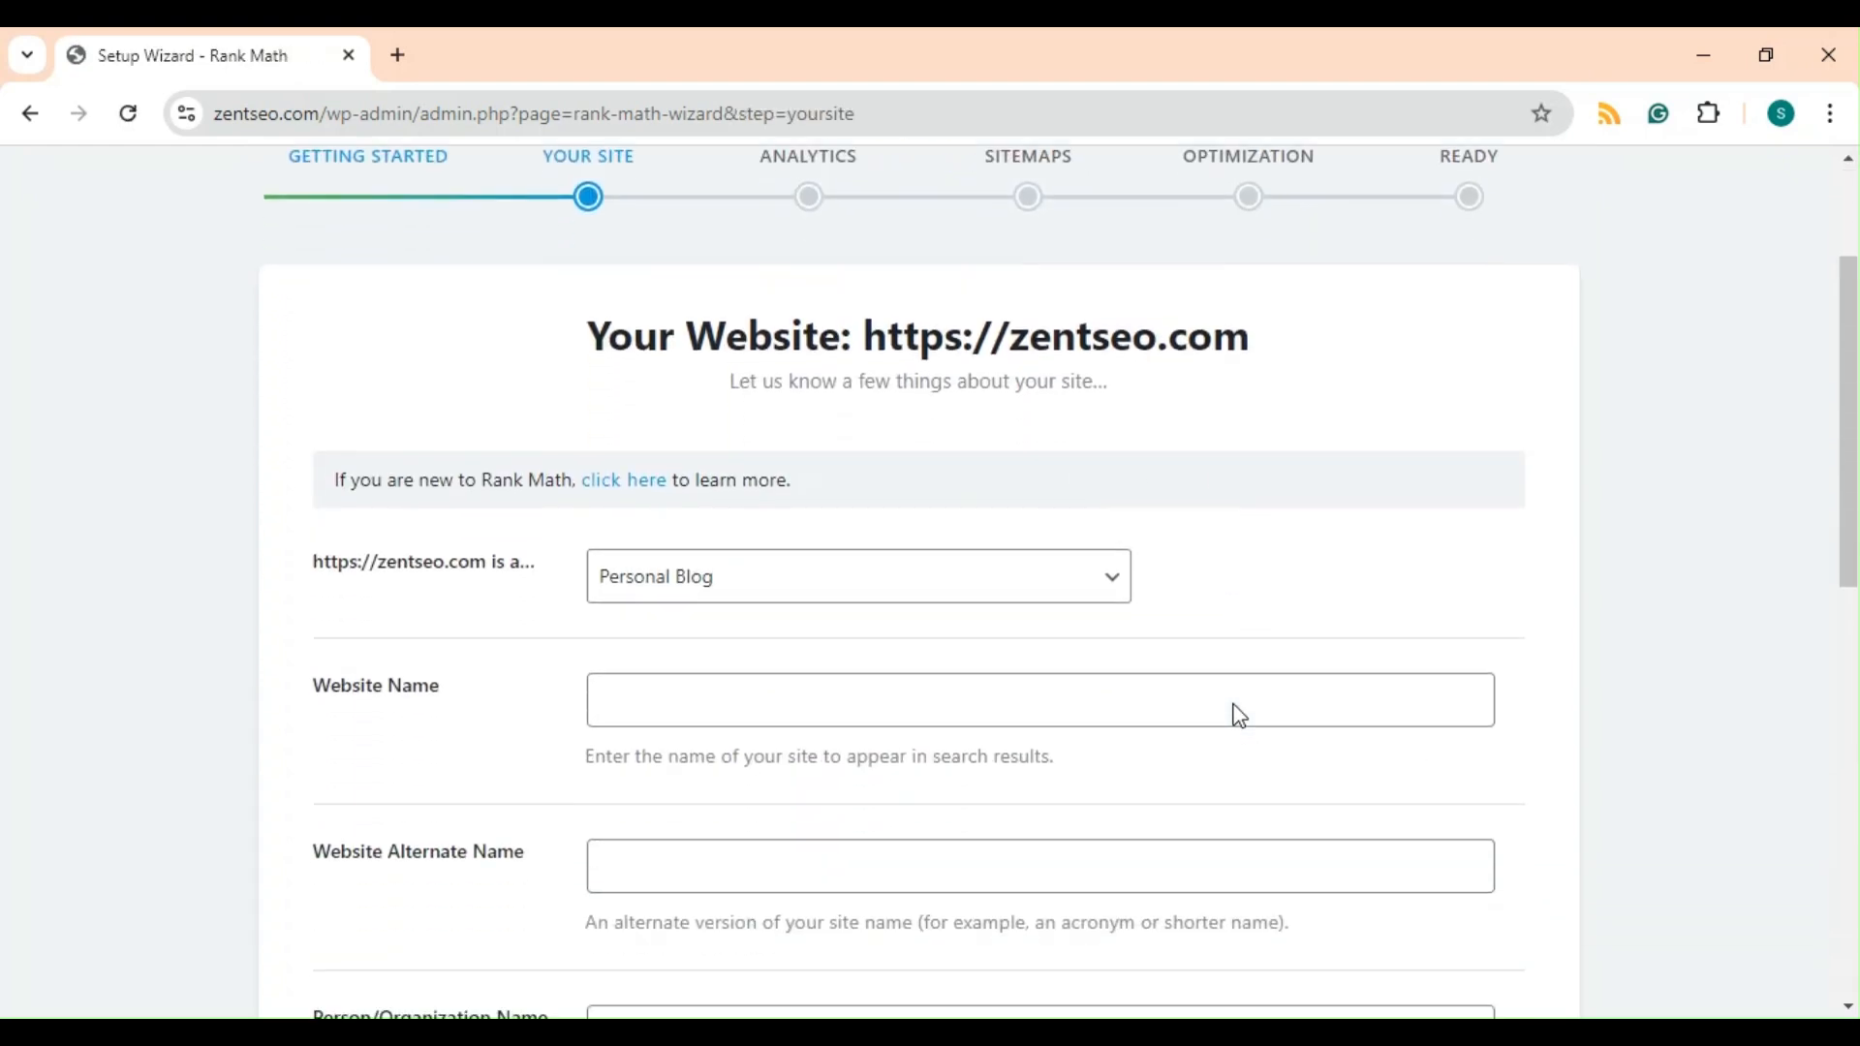
click(978, 588)
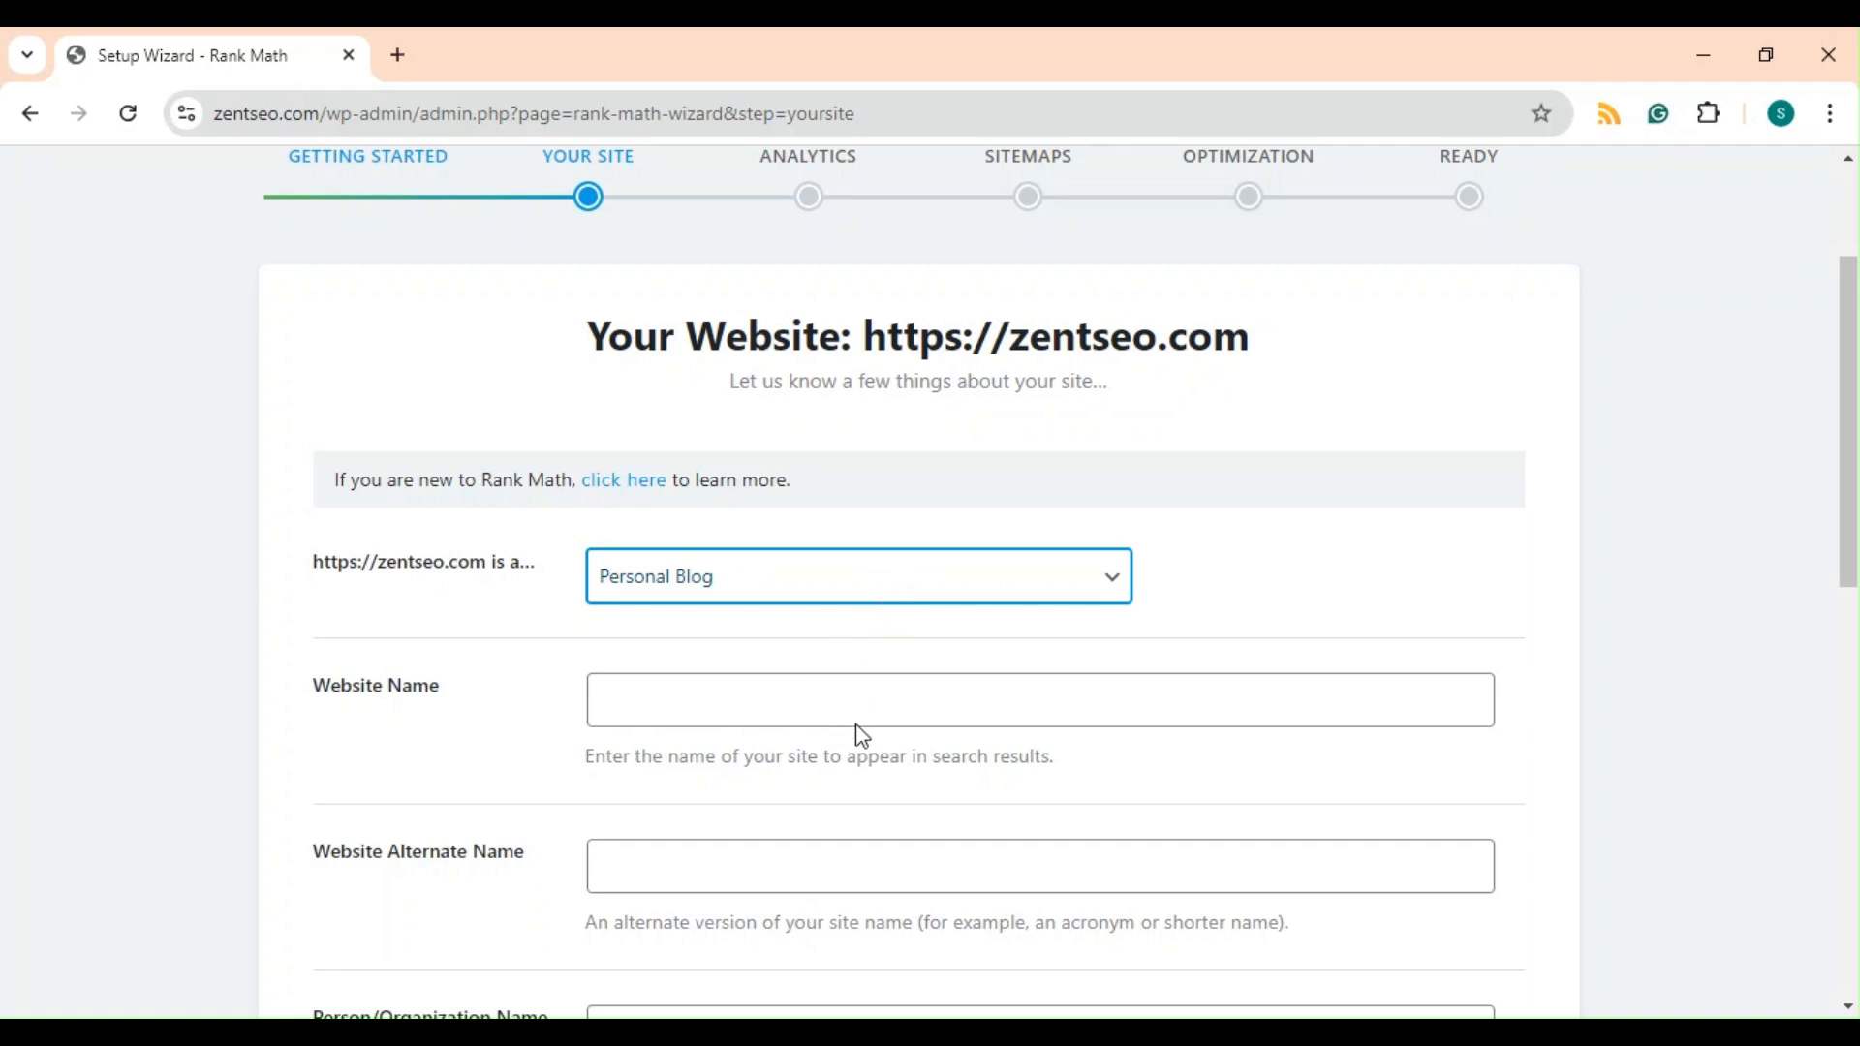
click(846, 772)
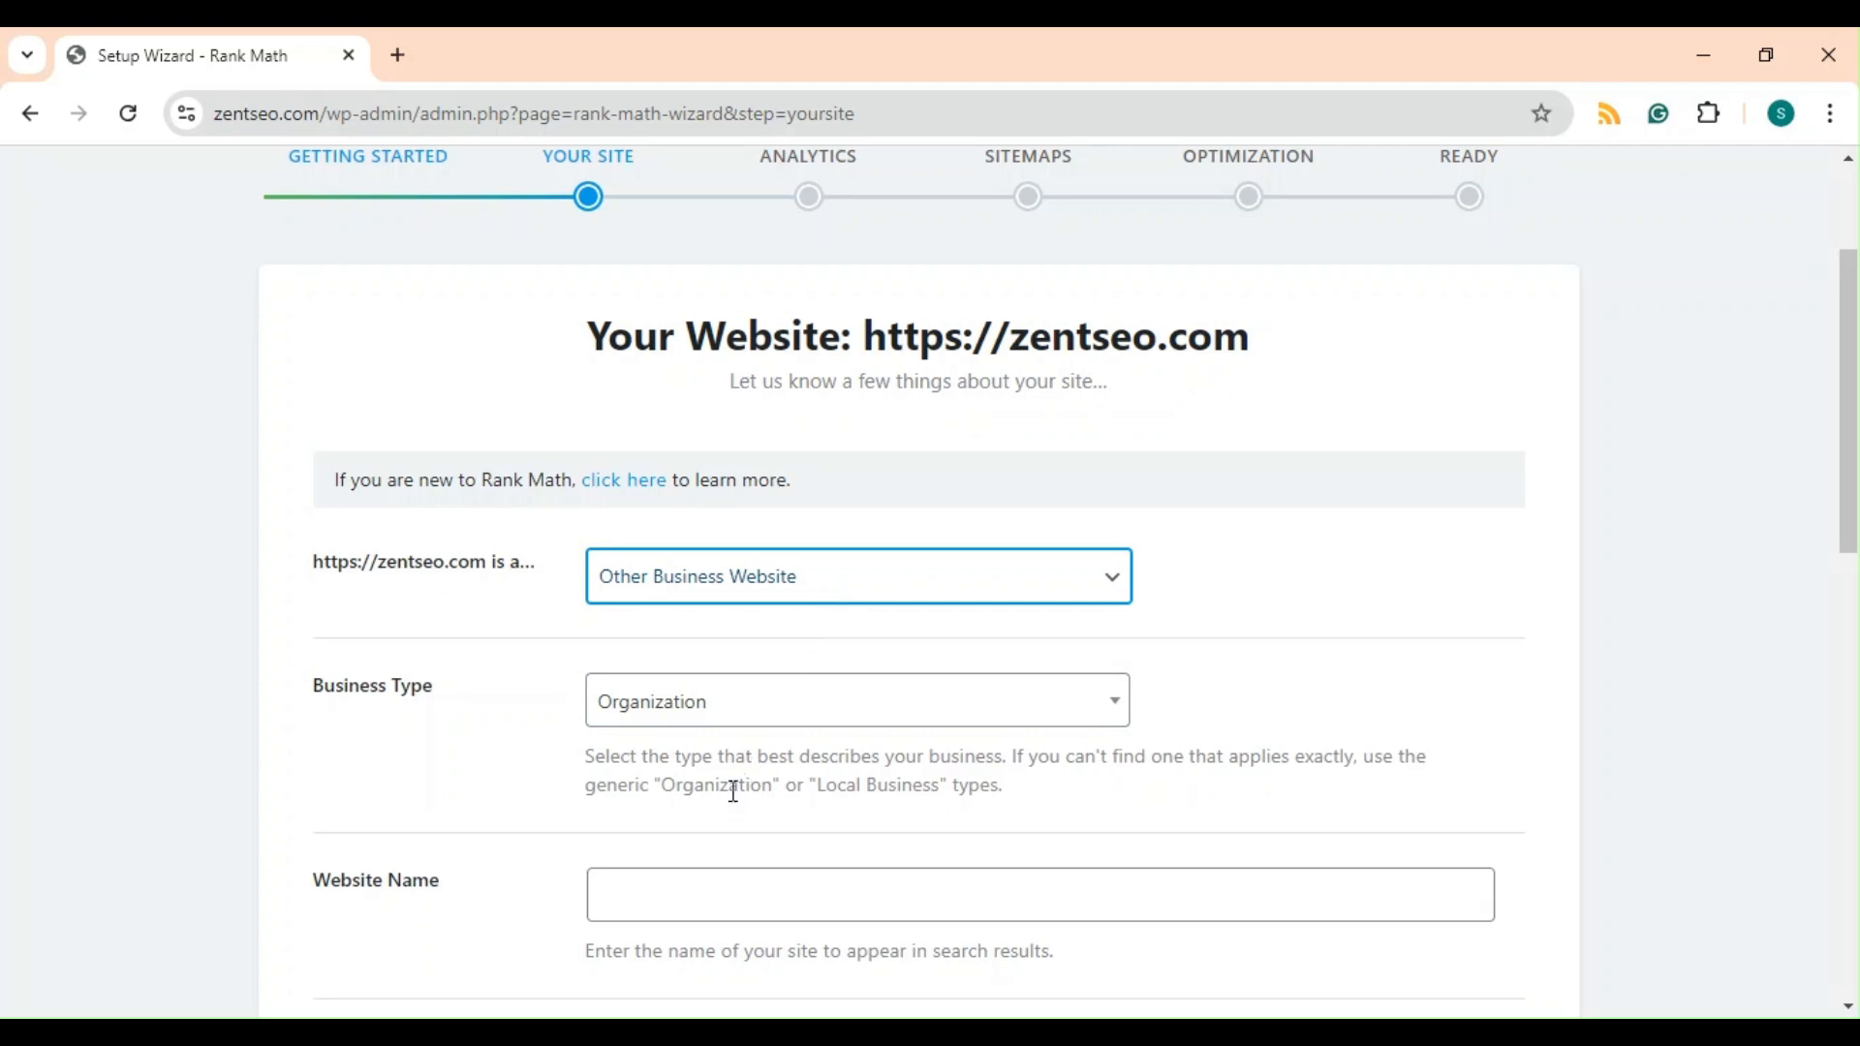
Search the business types for SERVICE and set the Business Type to Professional Service.
scroll(738, 588, down, 1)
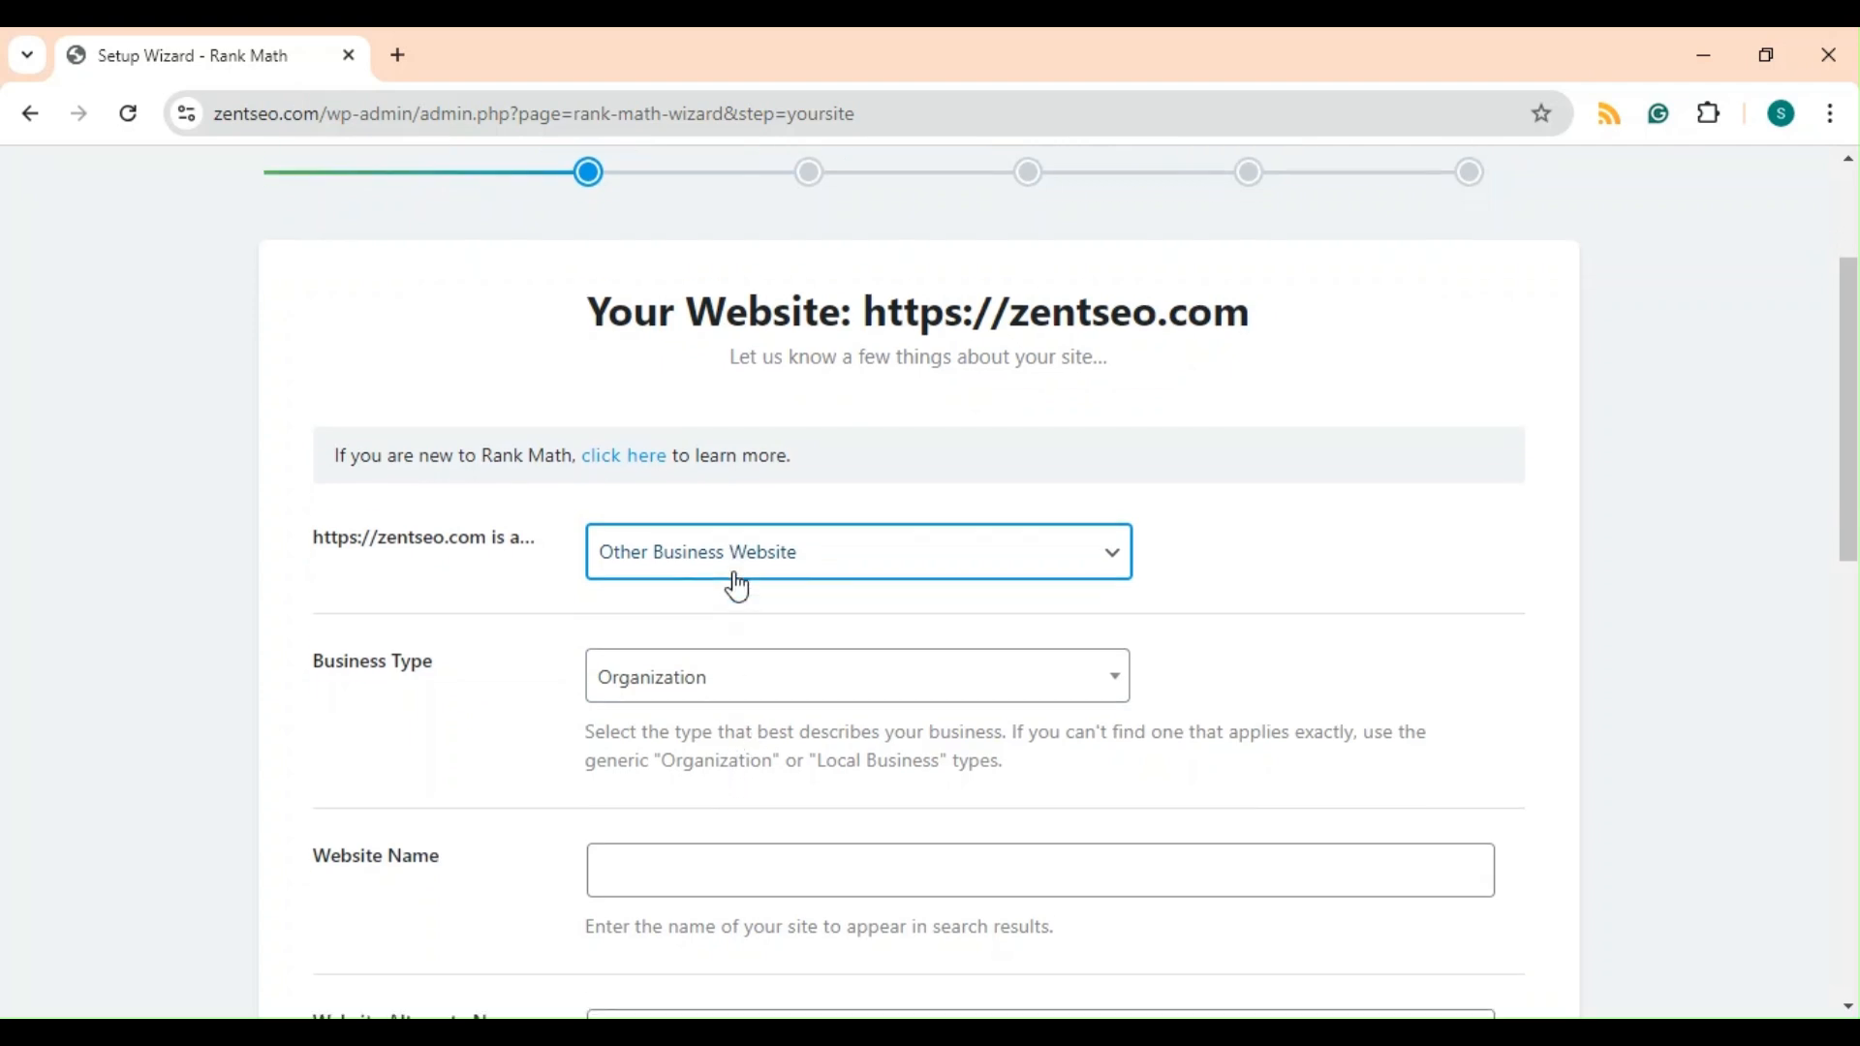
click(741, 617)
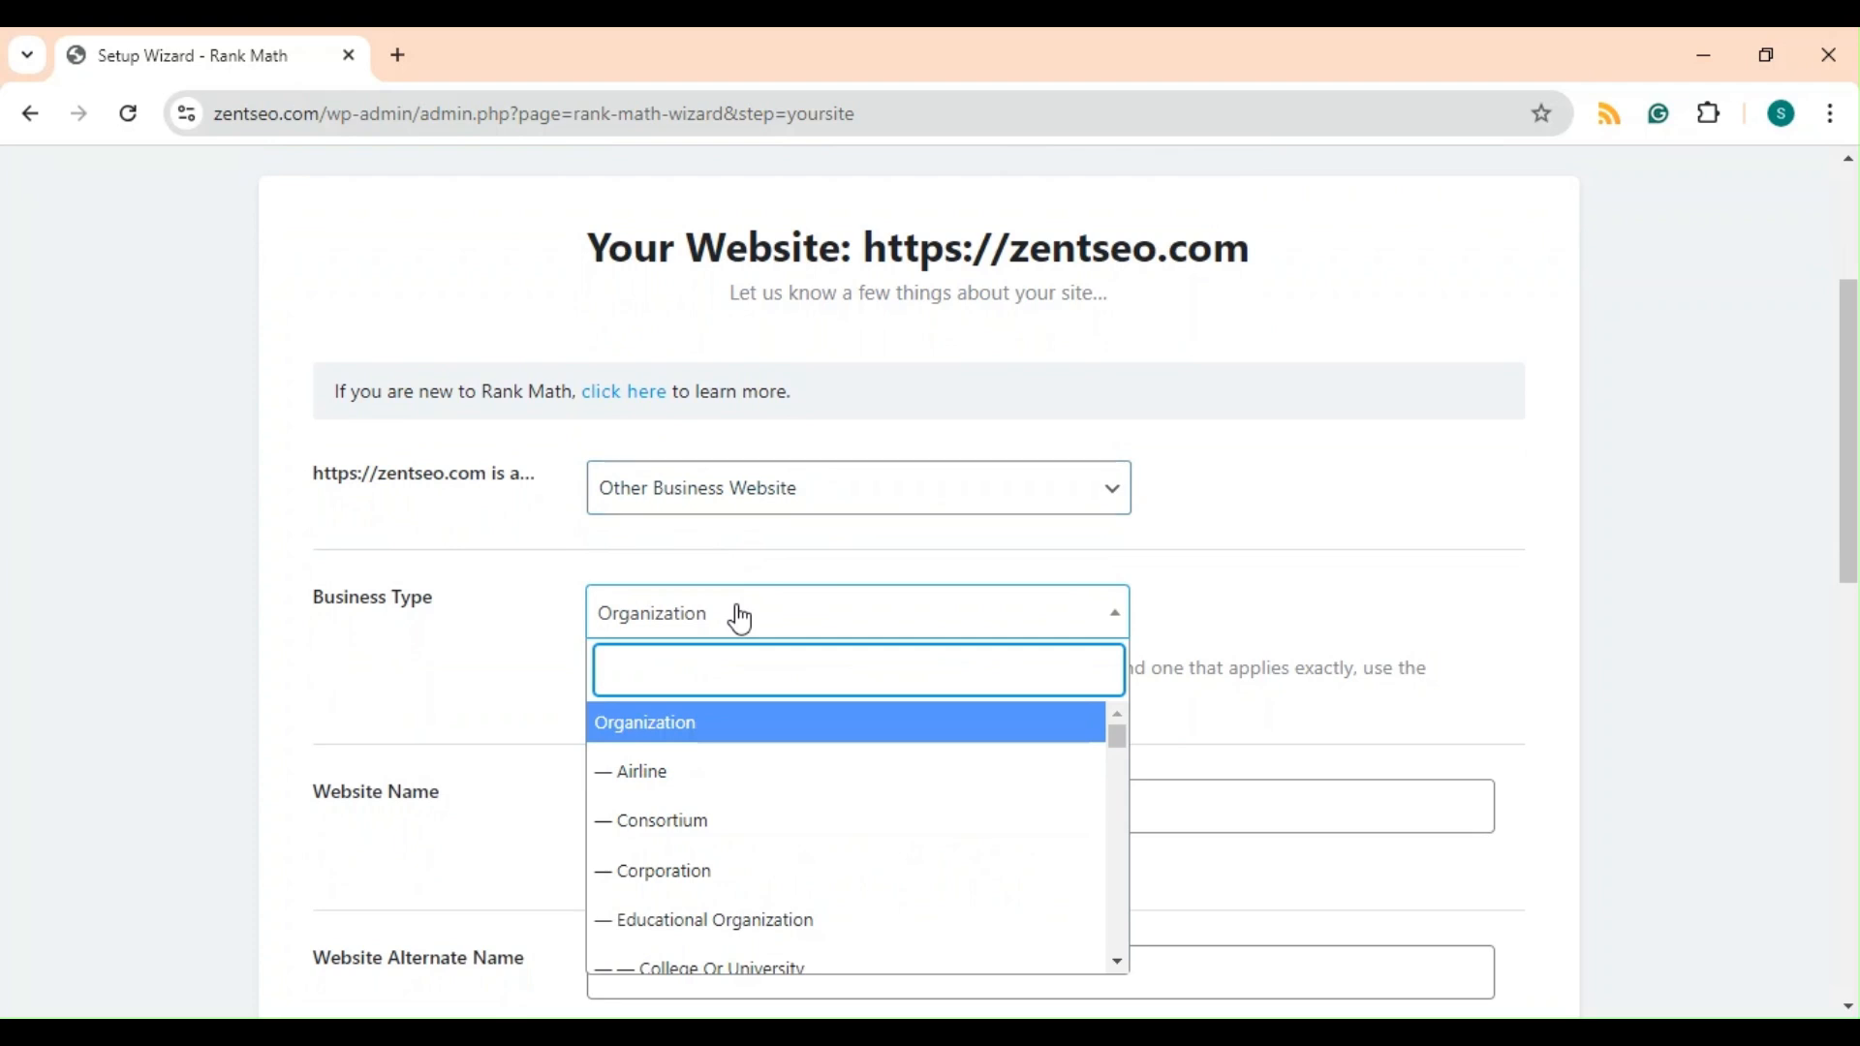
scroll(764, 847, down, 2)
scroll(772, 851, up, 2)
text(SERVICE)
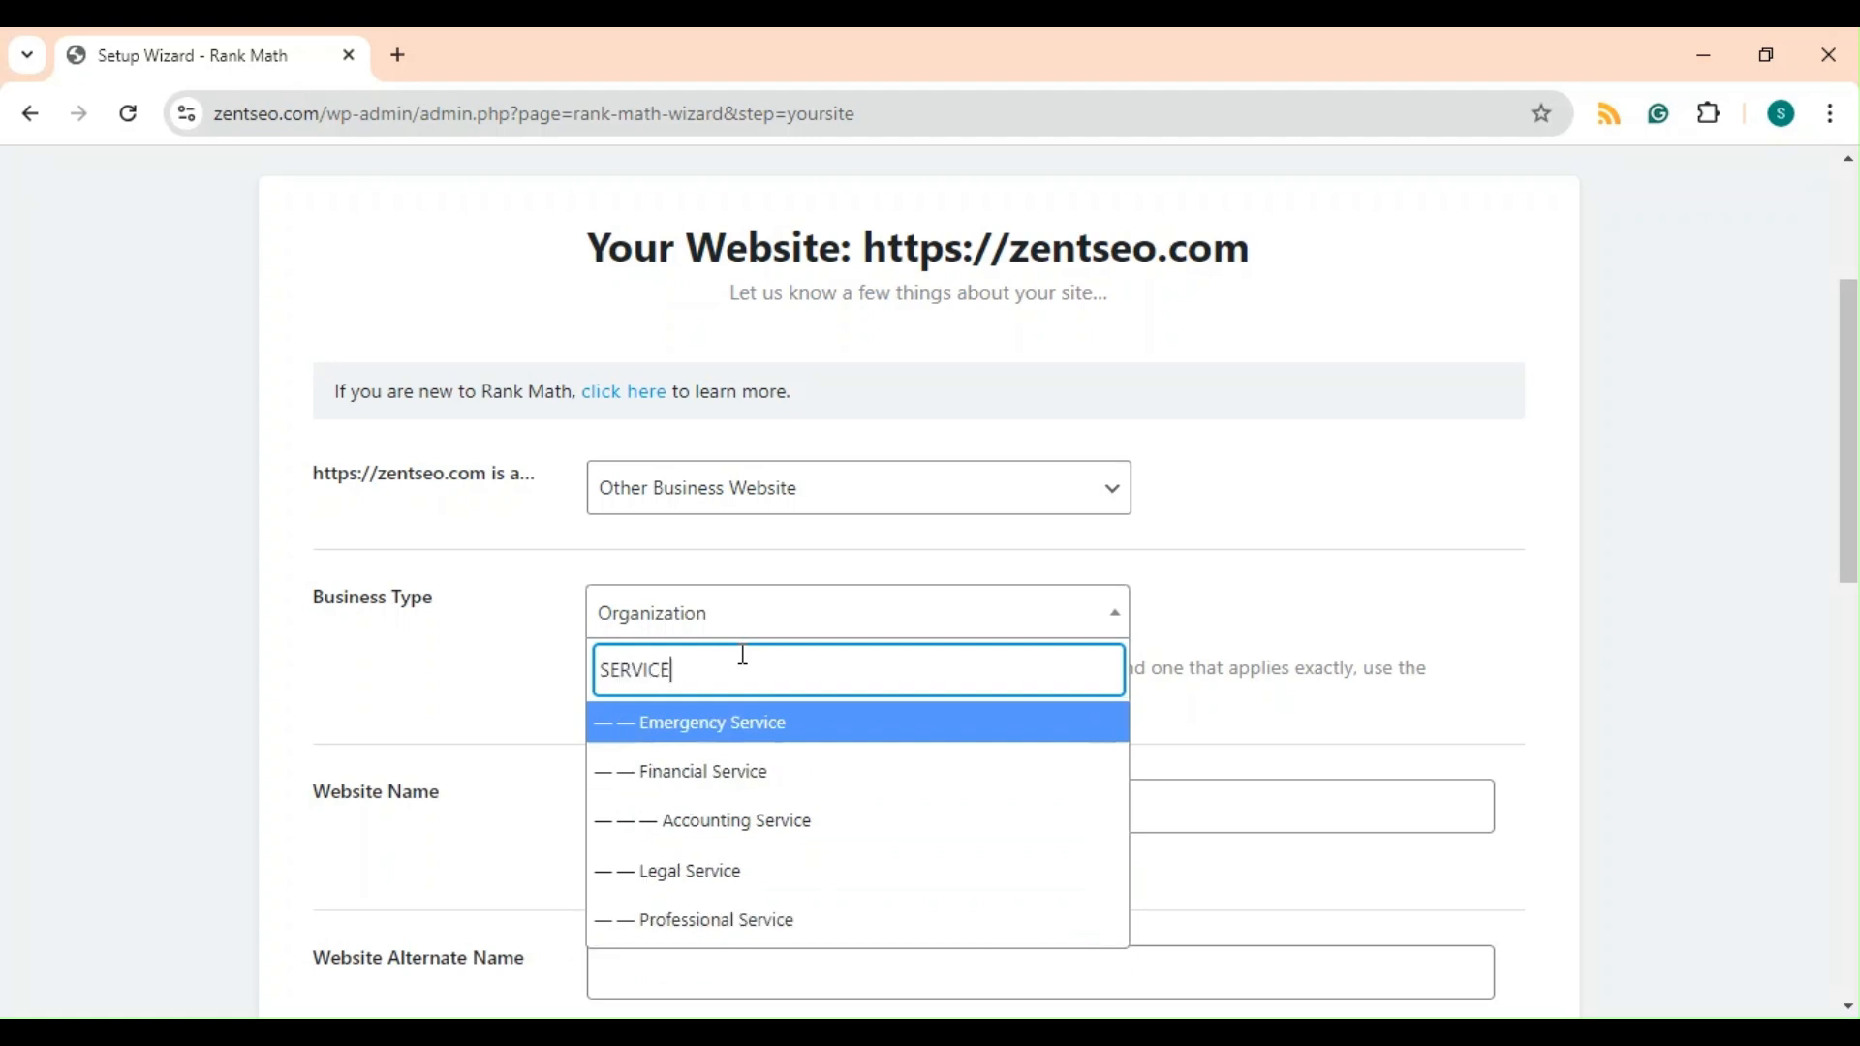
text(S)
key(BackSpace)
scroll(775, 824, down, 1)
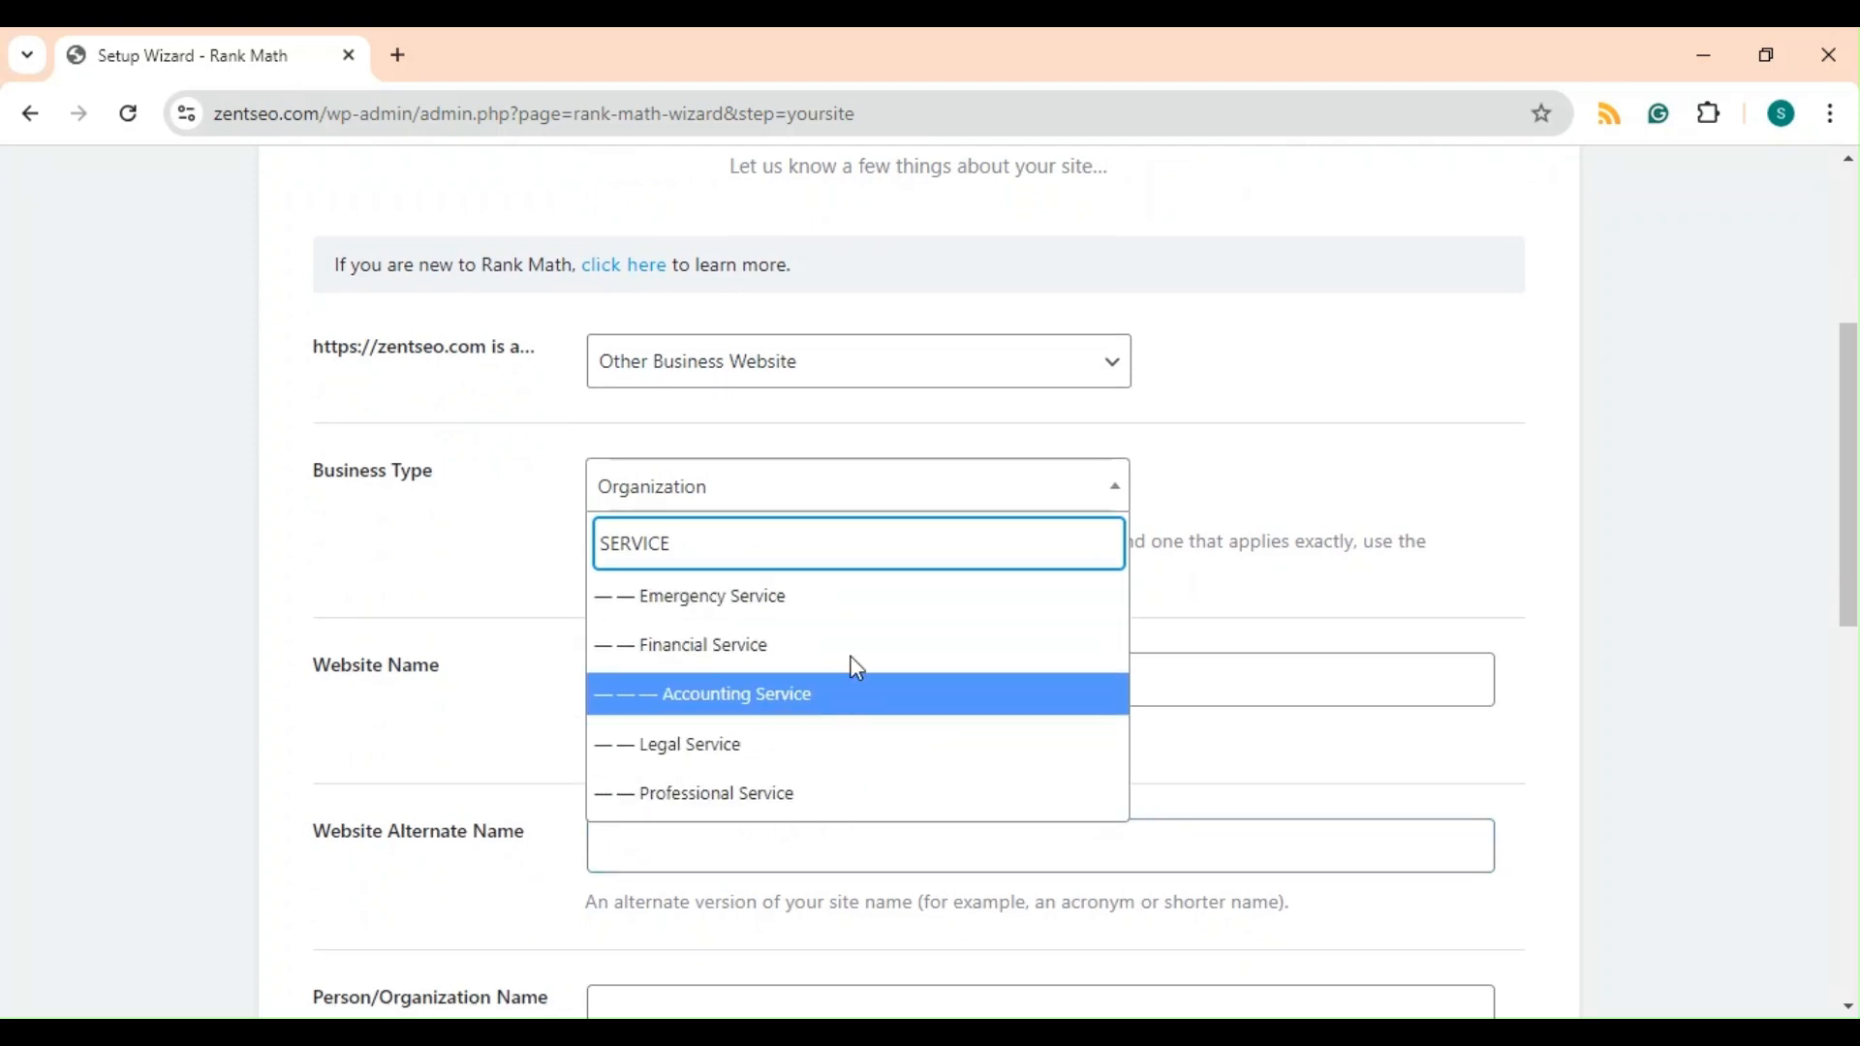
click(803, 812)
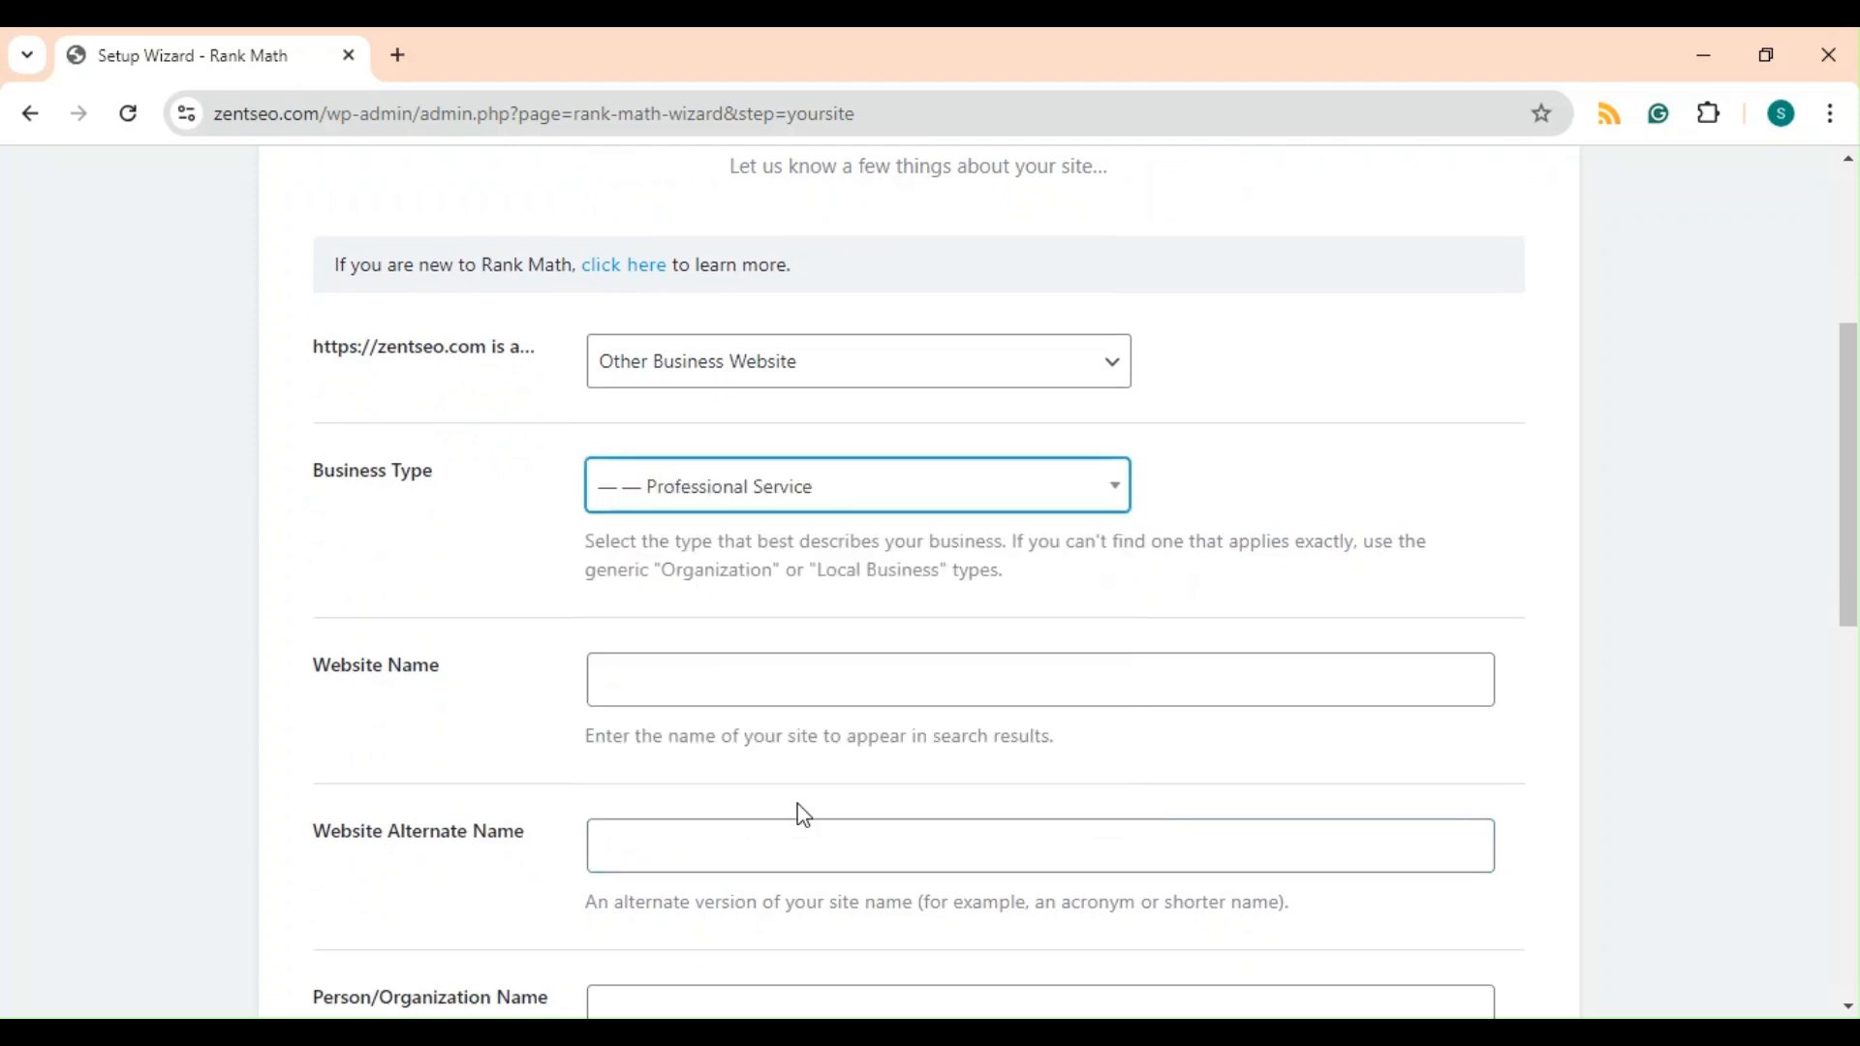
click(817, 497)
click(818, 497)
click(799, 497)
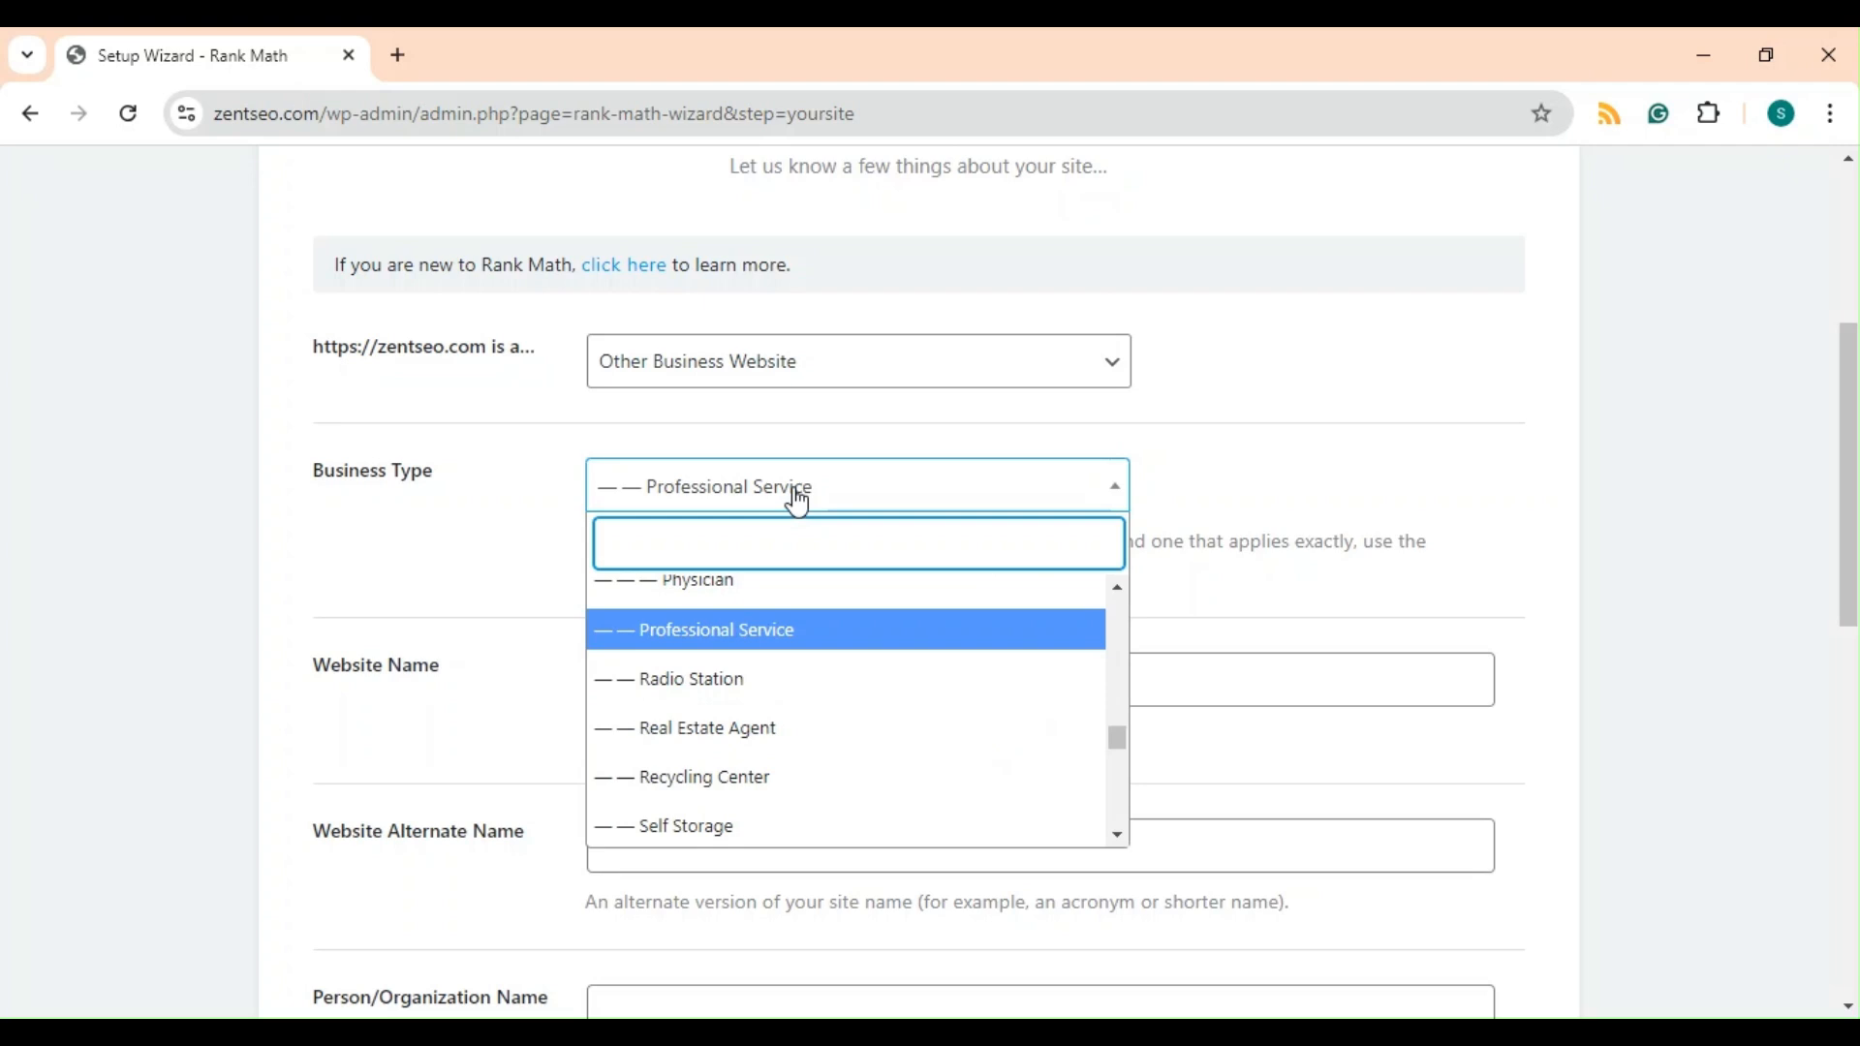
click(798, 499)
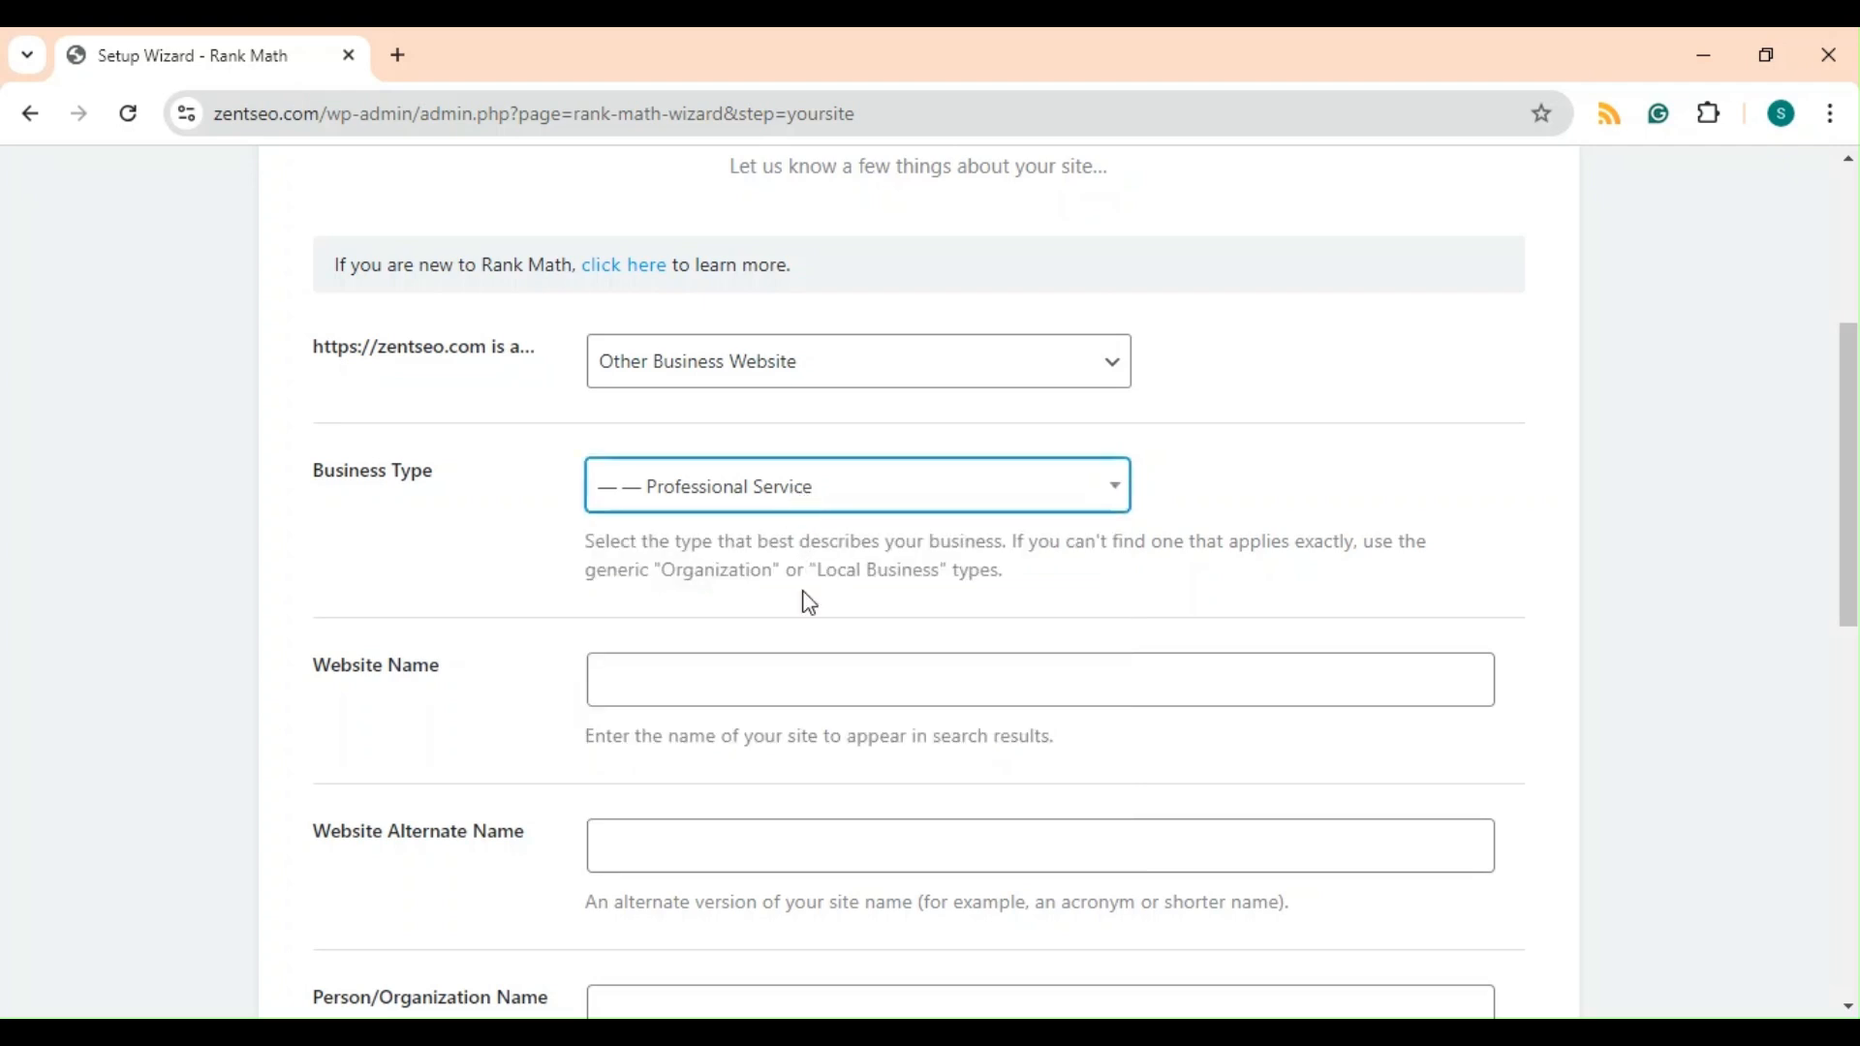
Enter ZentSEO as the website name and save the site details to continue the wizard.
click(739, 688)
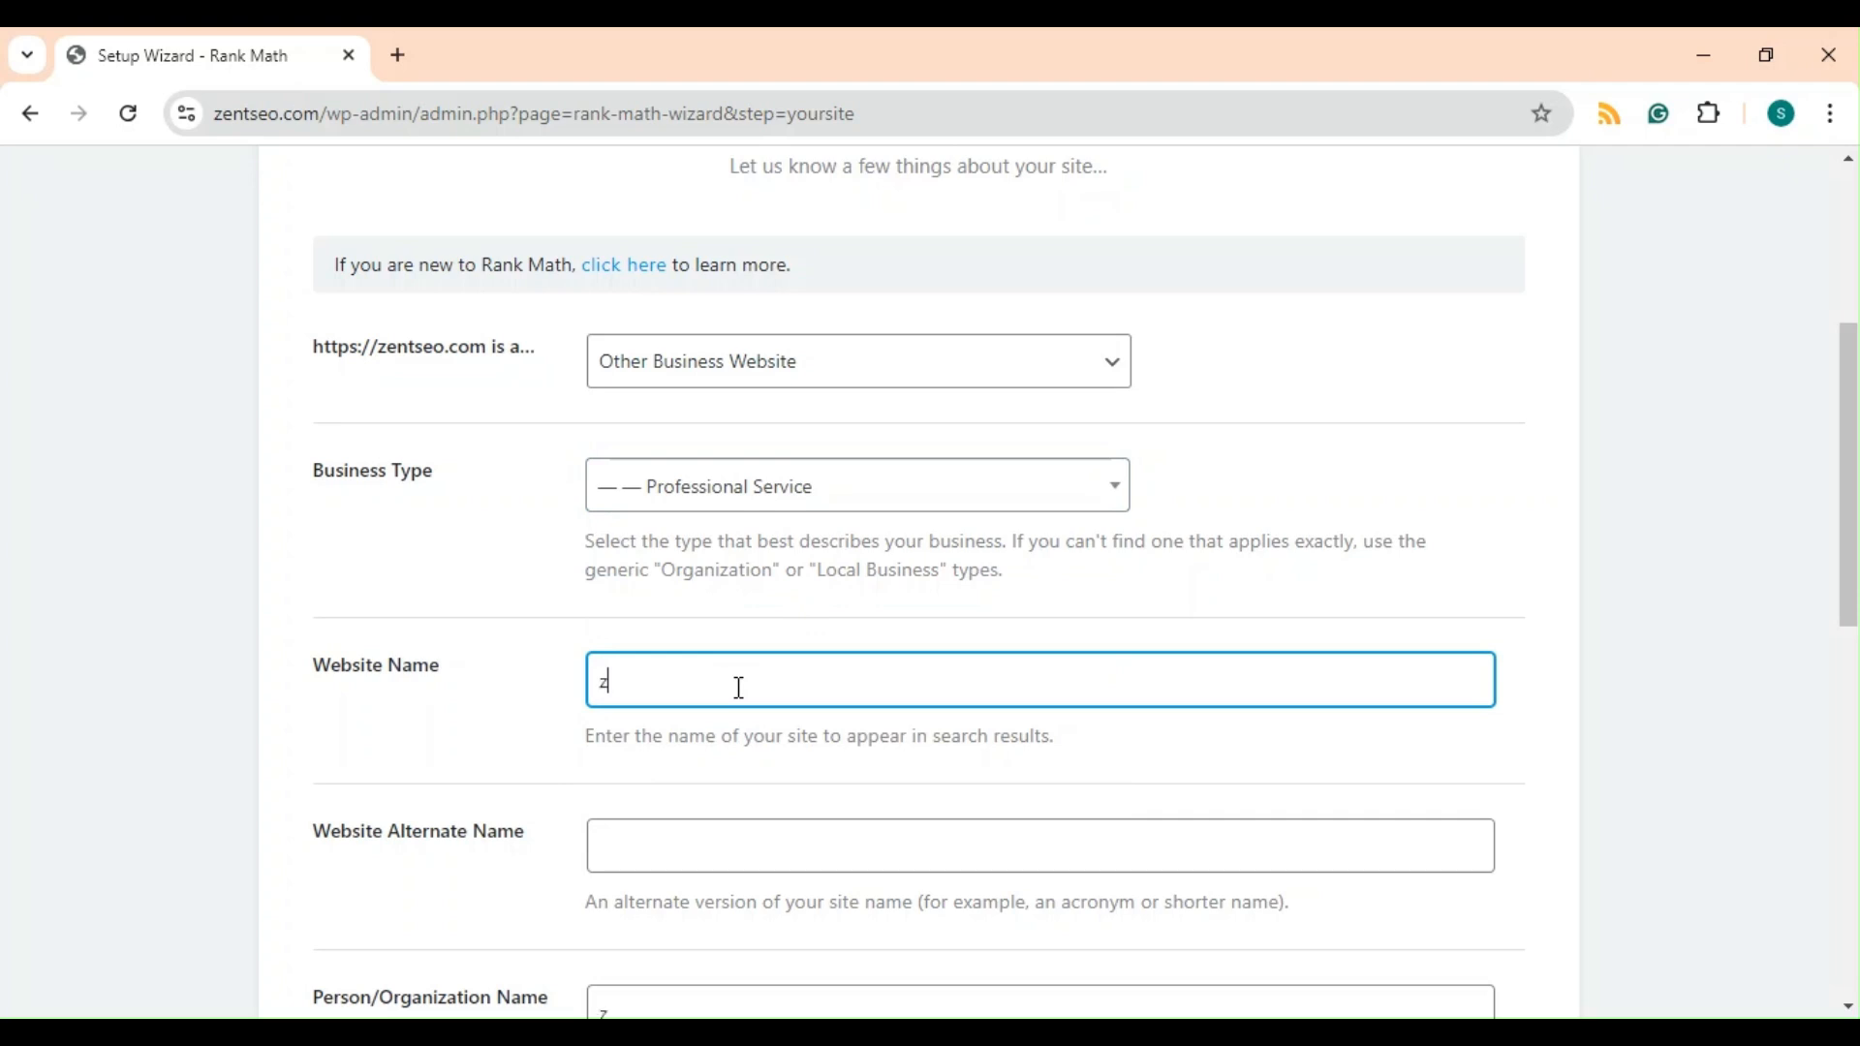
text(ZentSEO)
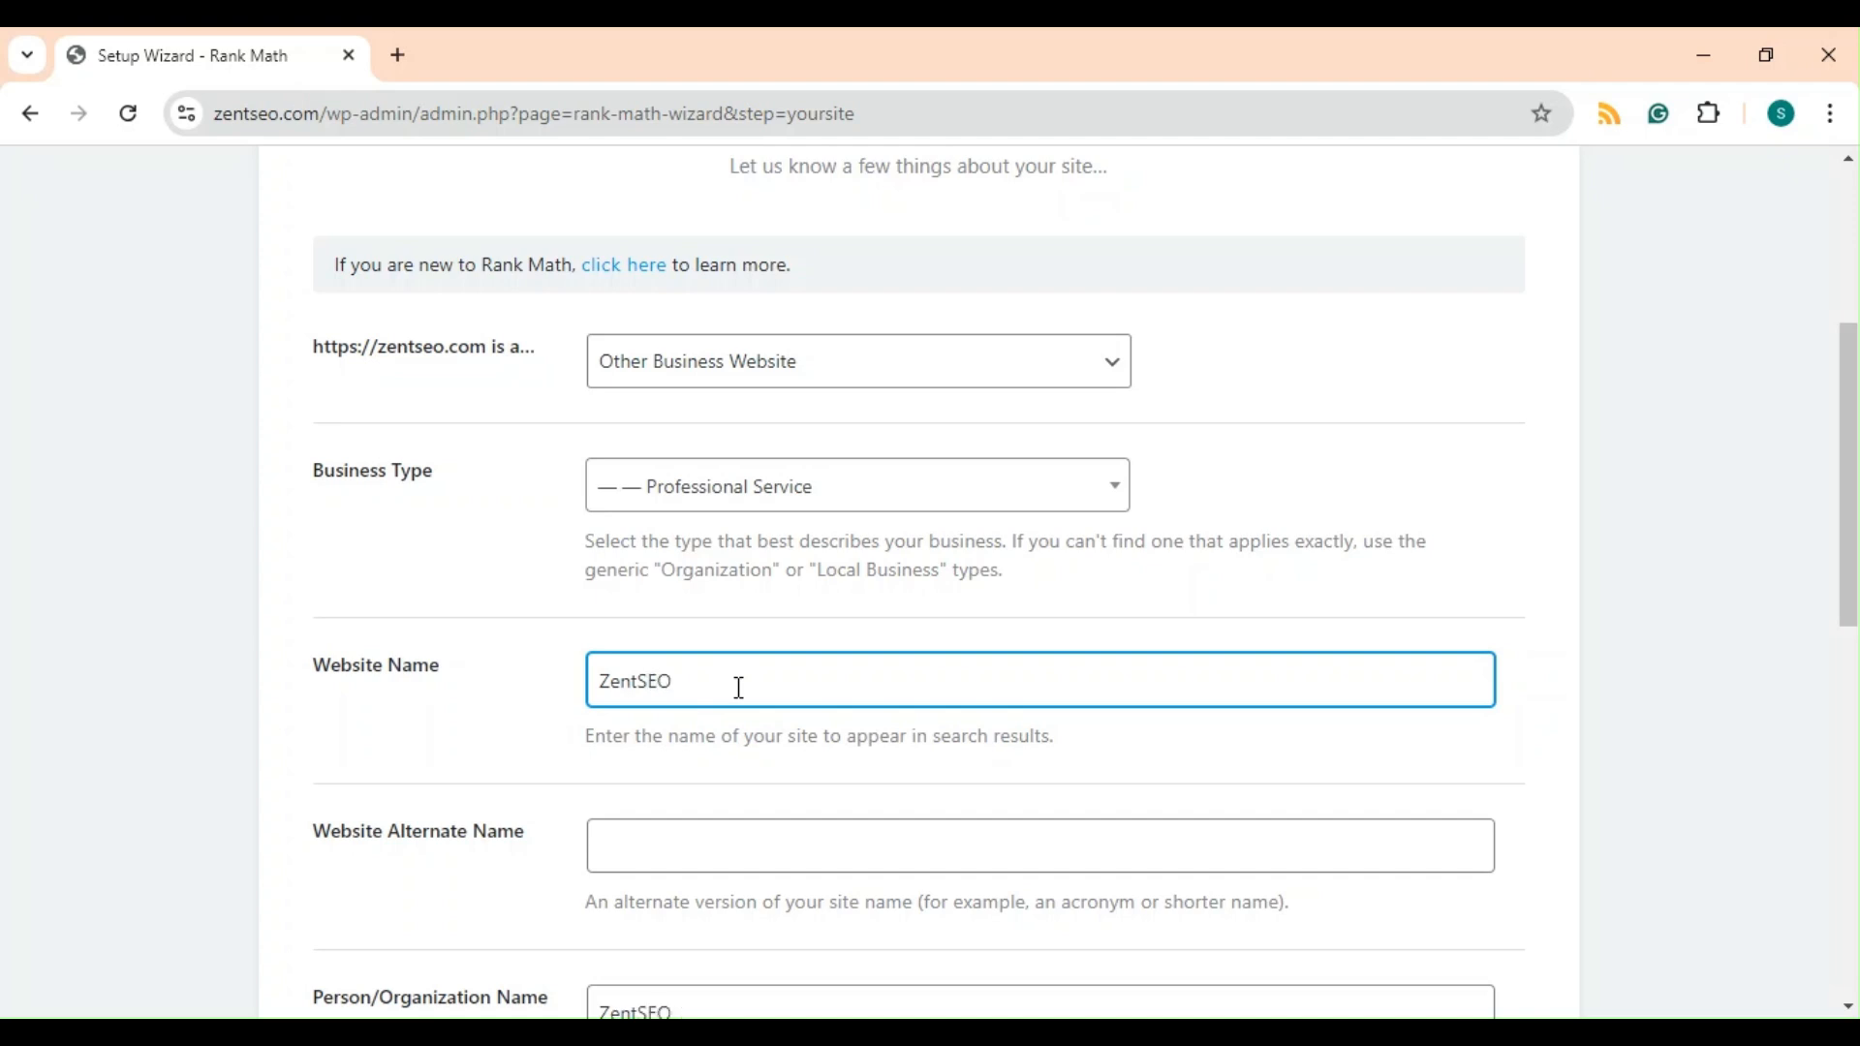
scroll(740, 688, down, 3)
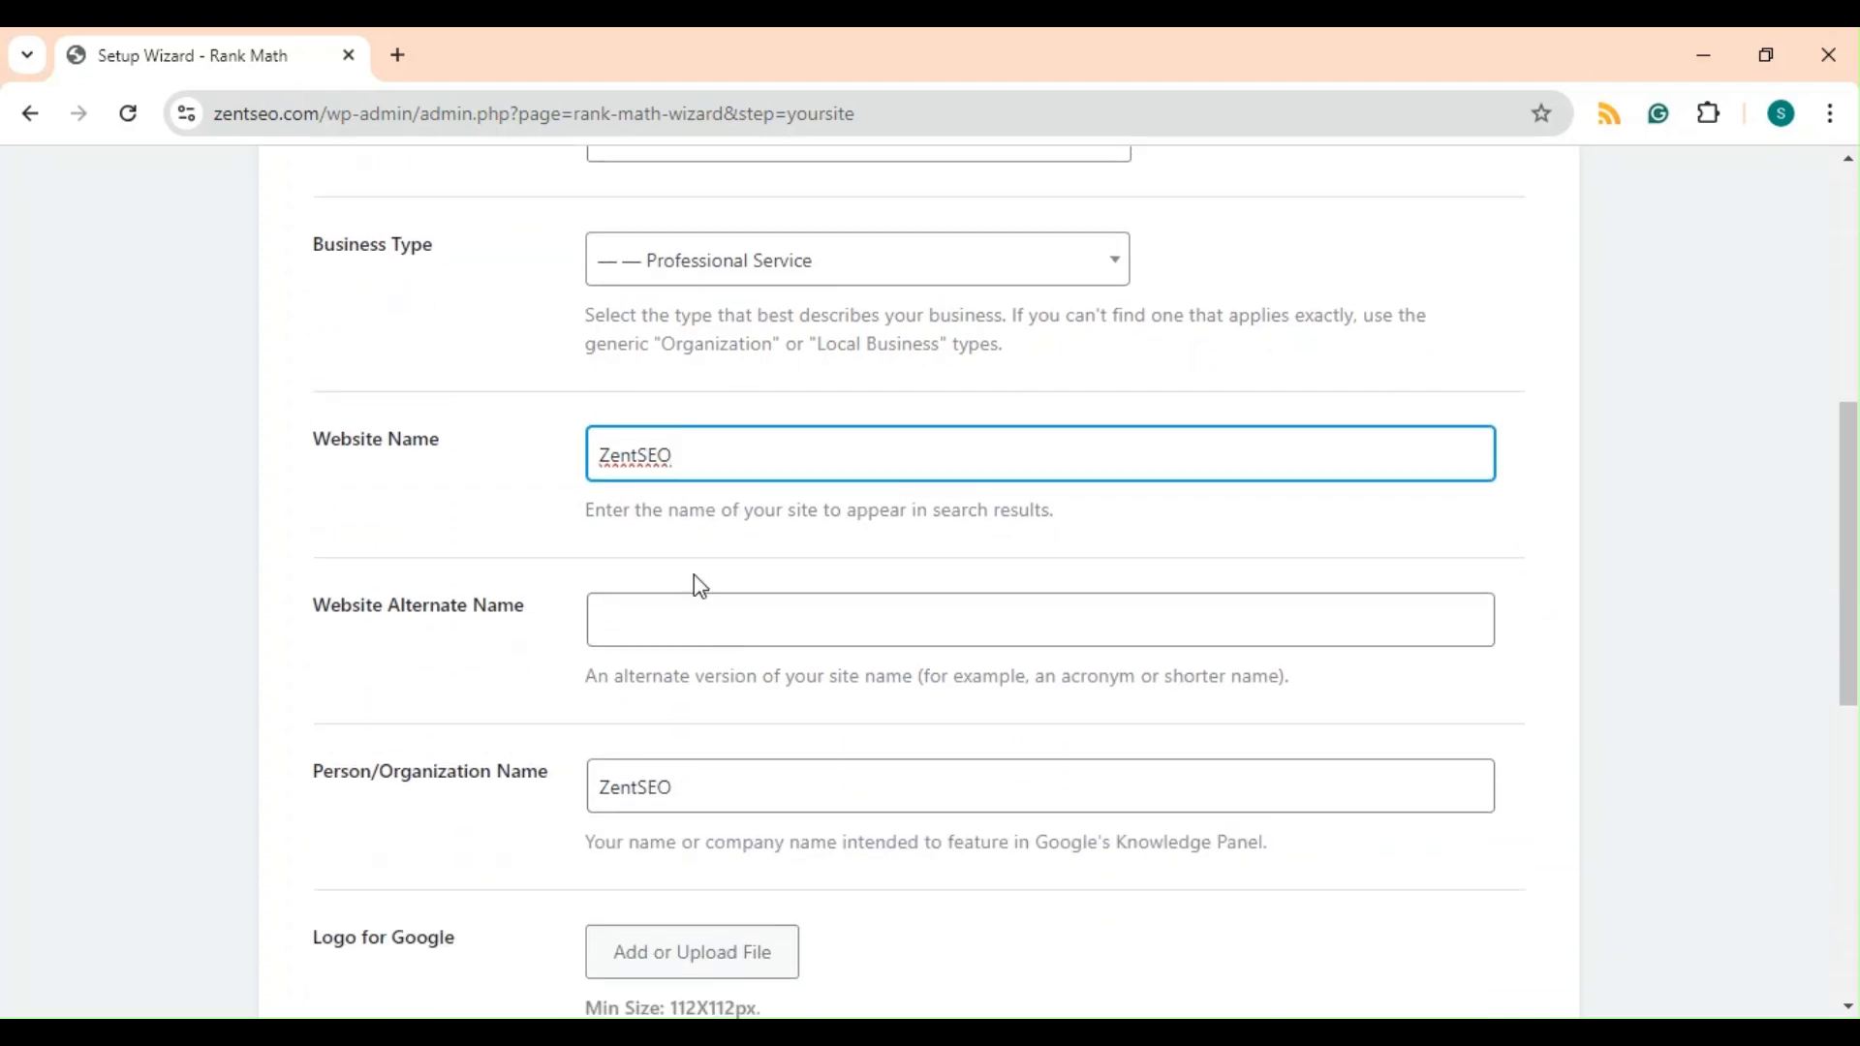
scroll(833, 607, down, 2)
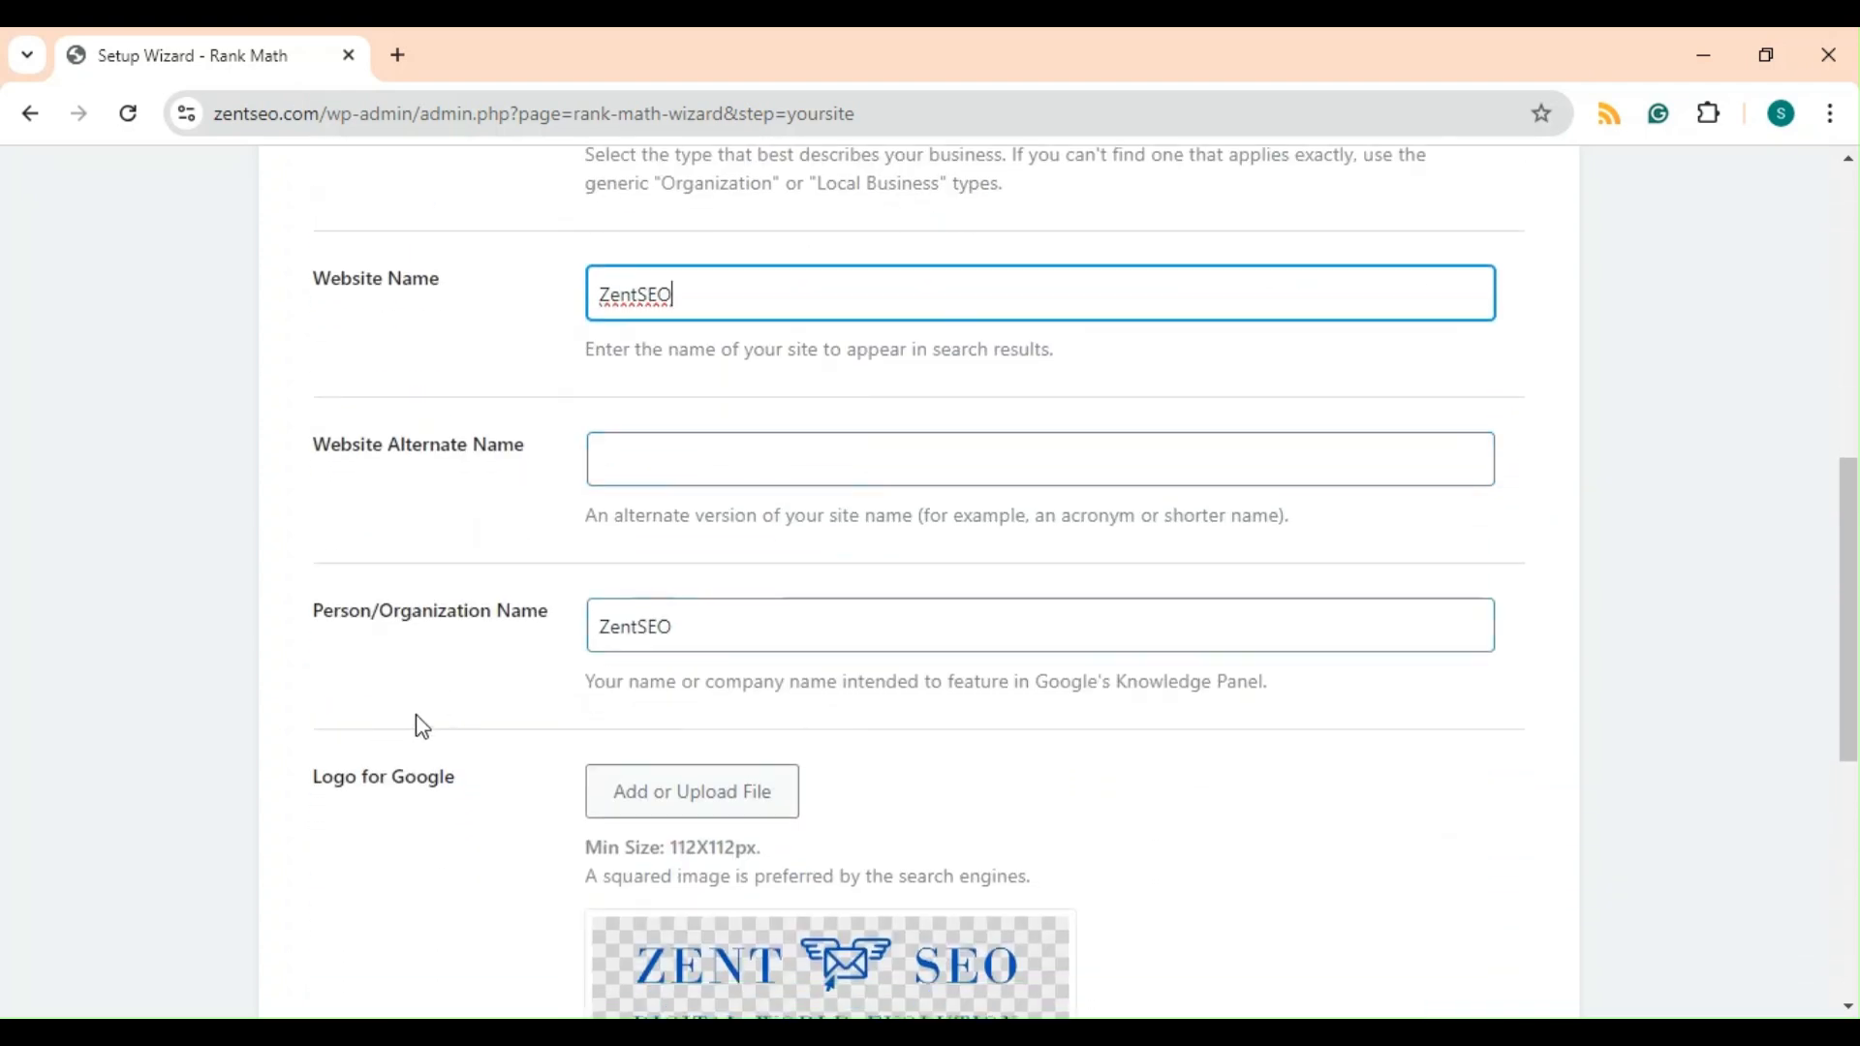
scroll(700, 663, down, 1)
scroll(706, 675, down, 2)
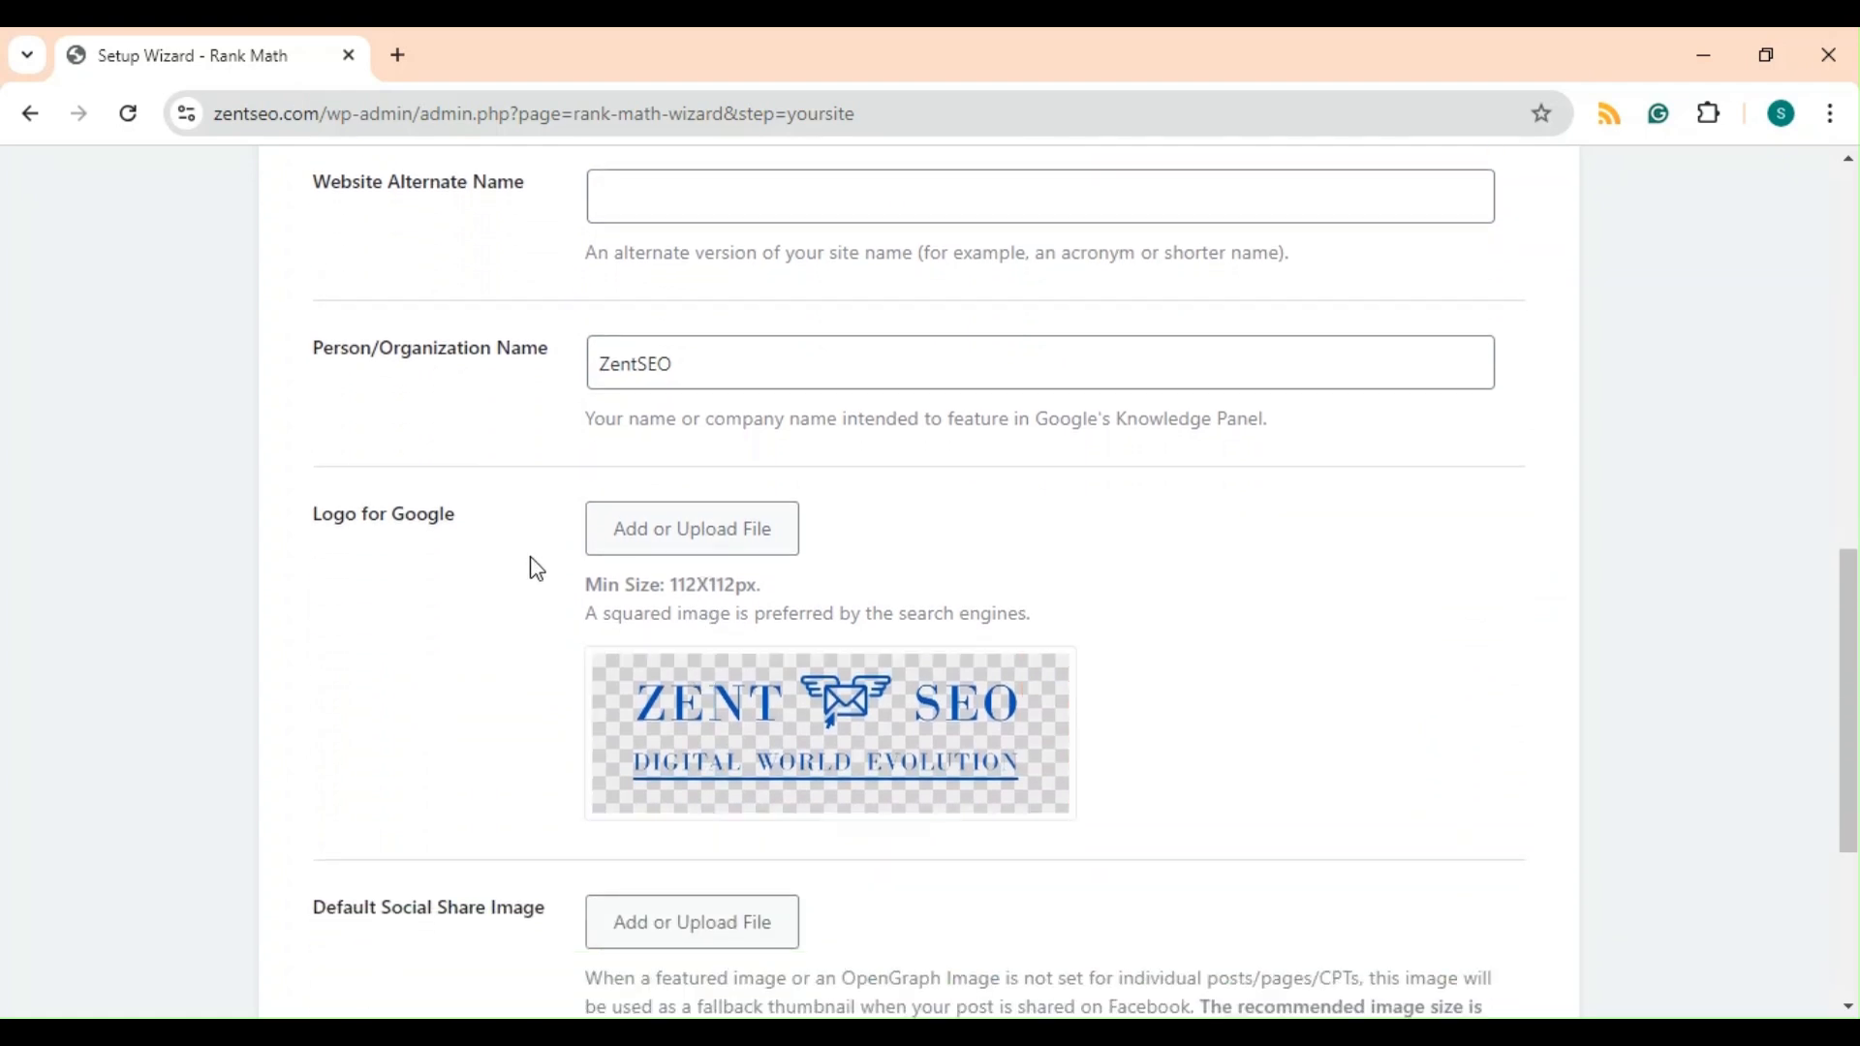
scroll(785, 614, down, 2)
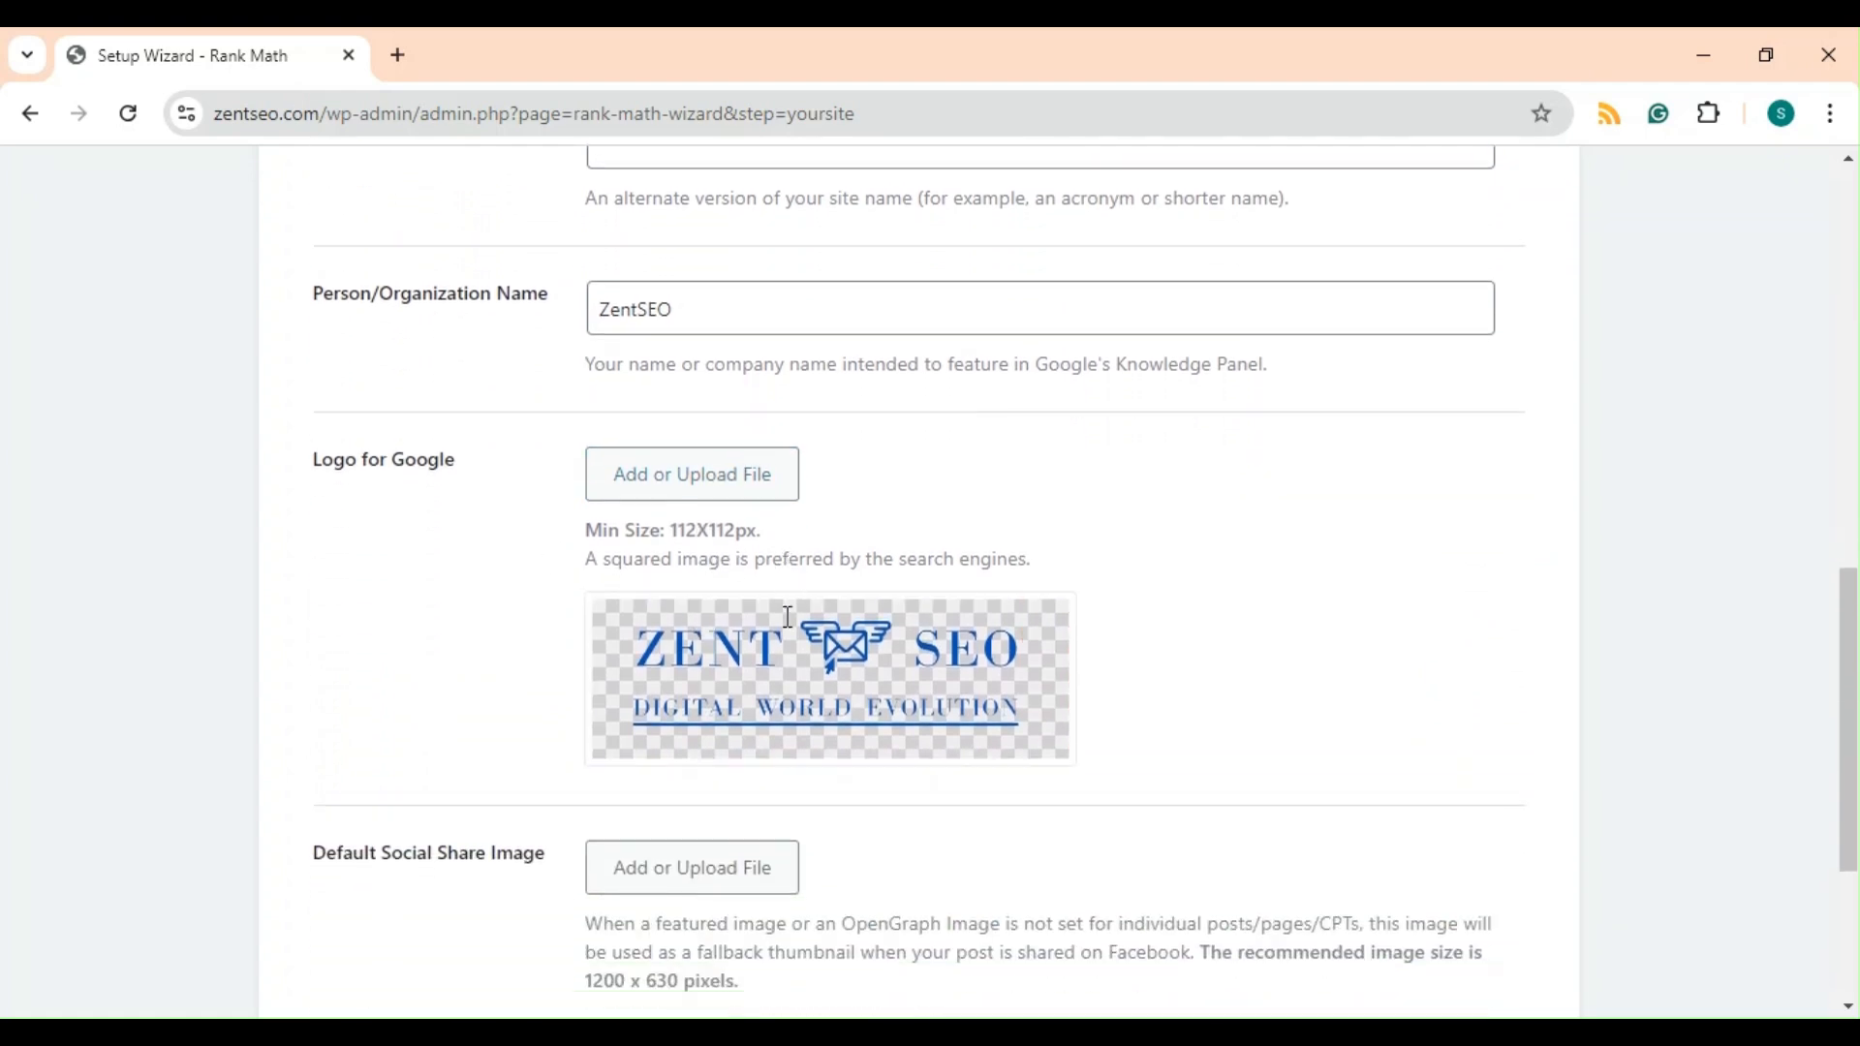
scroll(891, 709, down, 3)
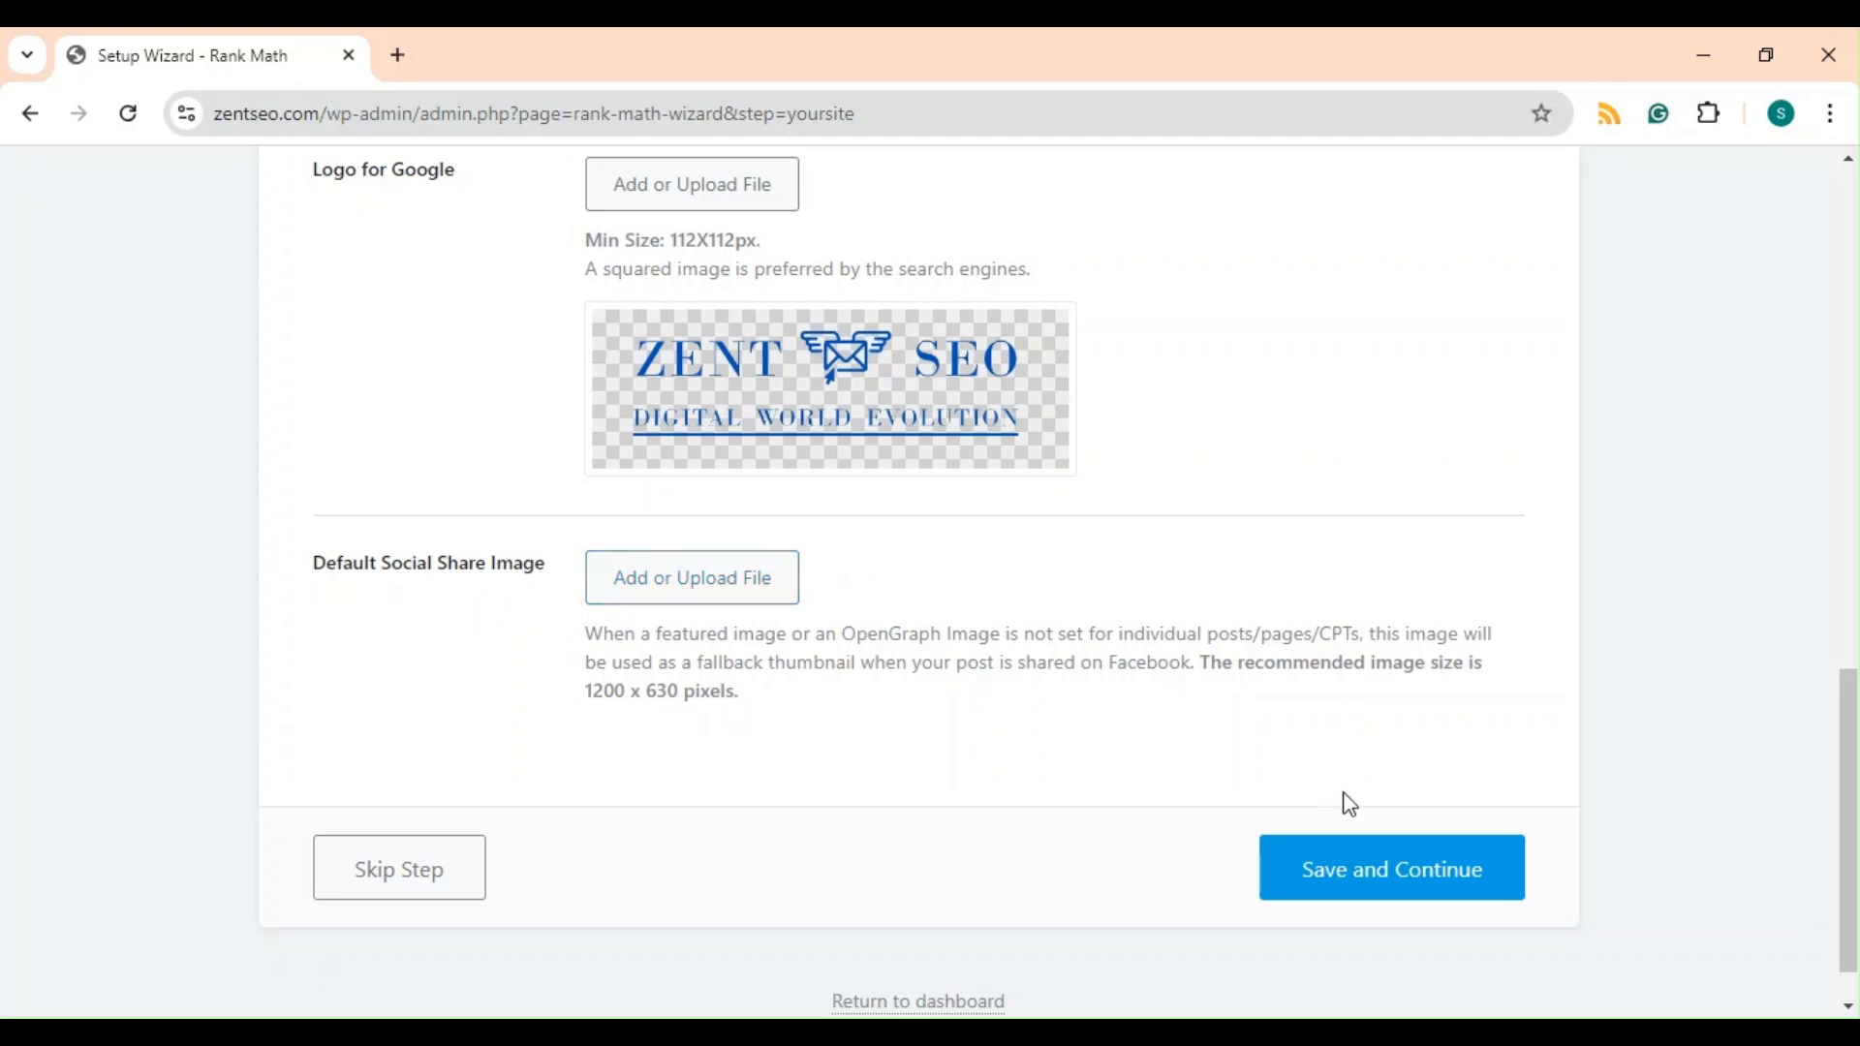
click(1381, 873)
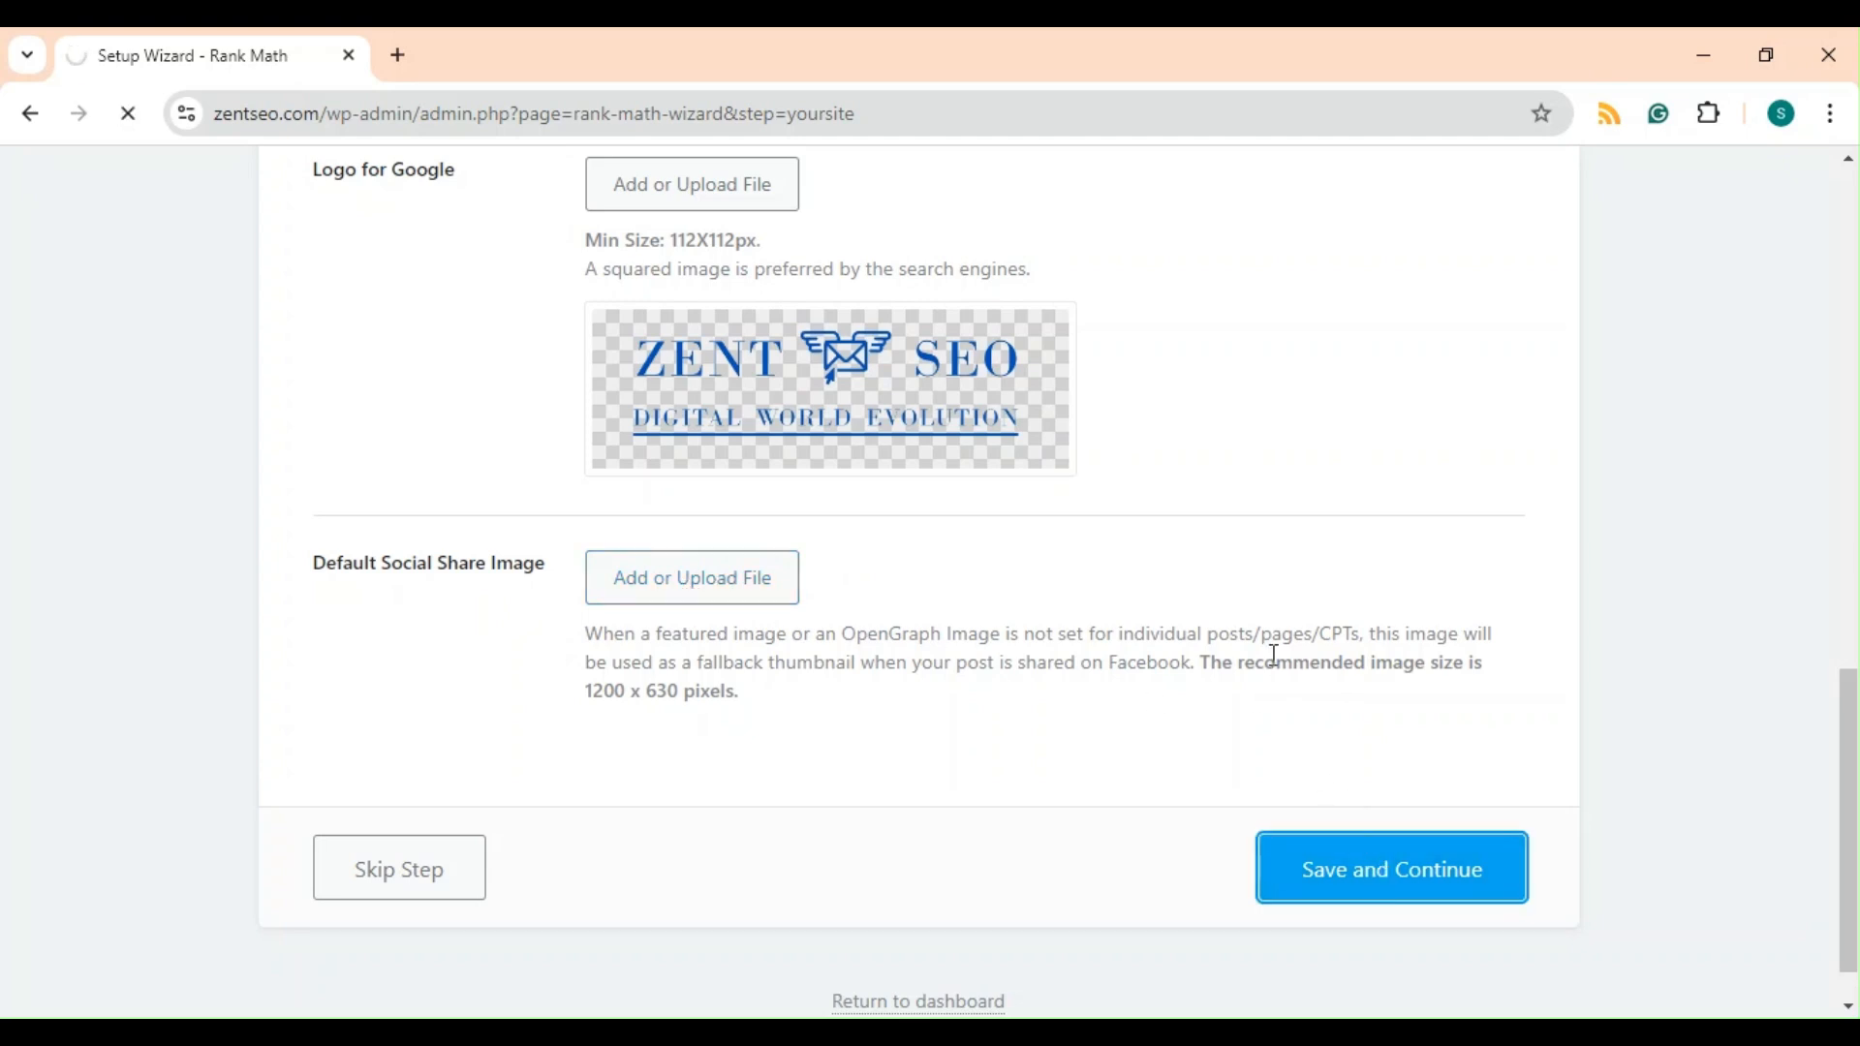
scroll(1272, 652, down, 8)
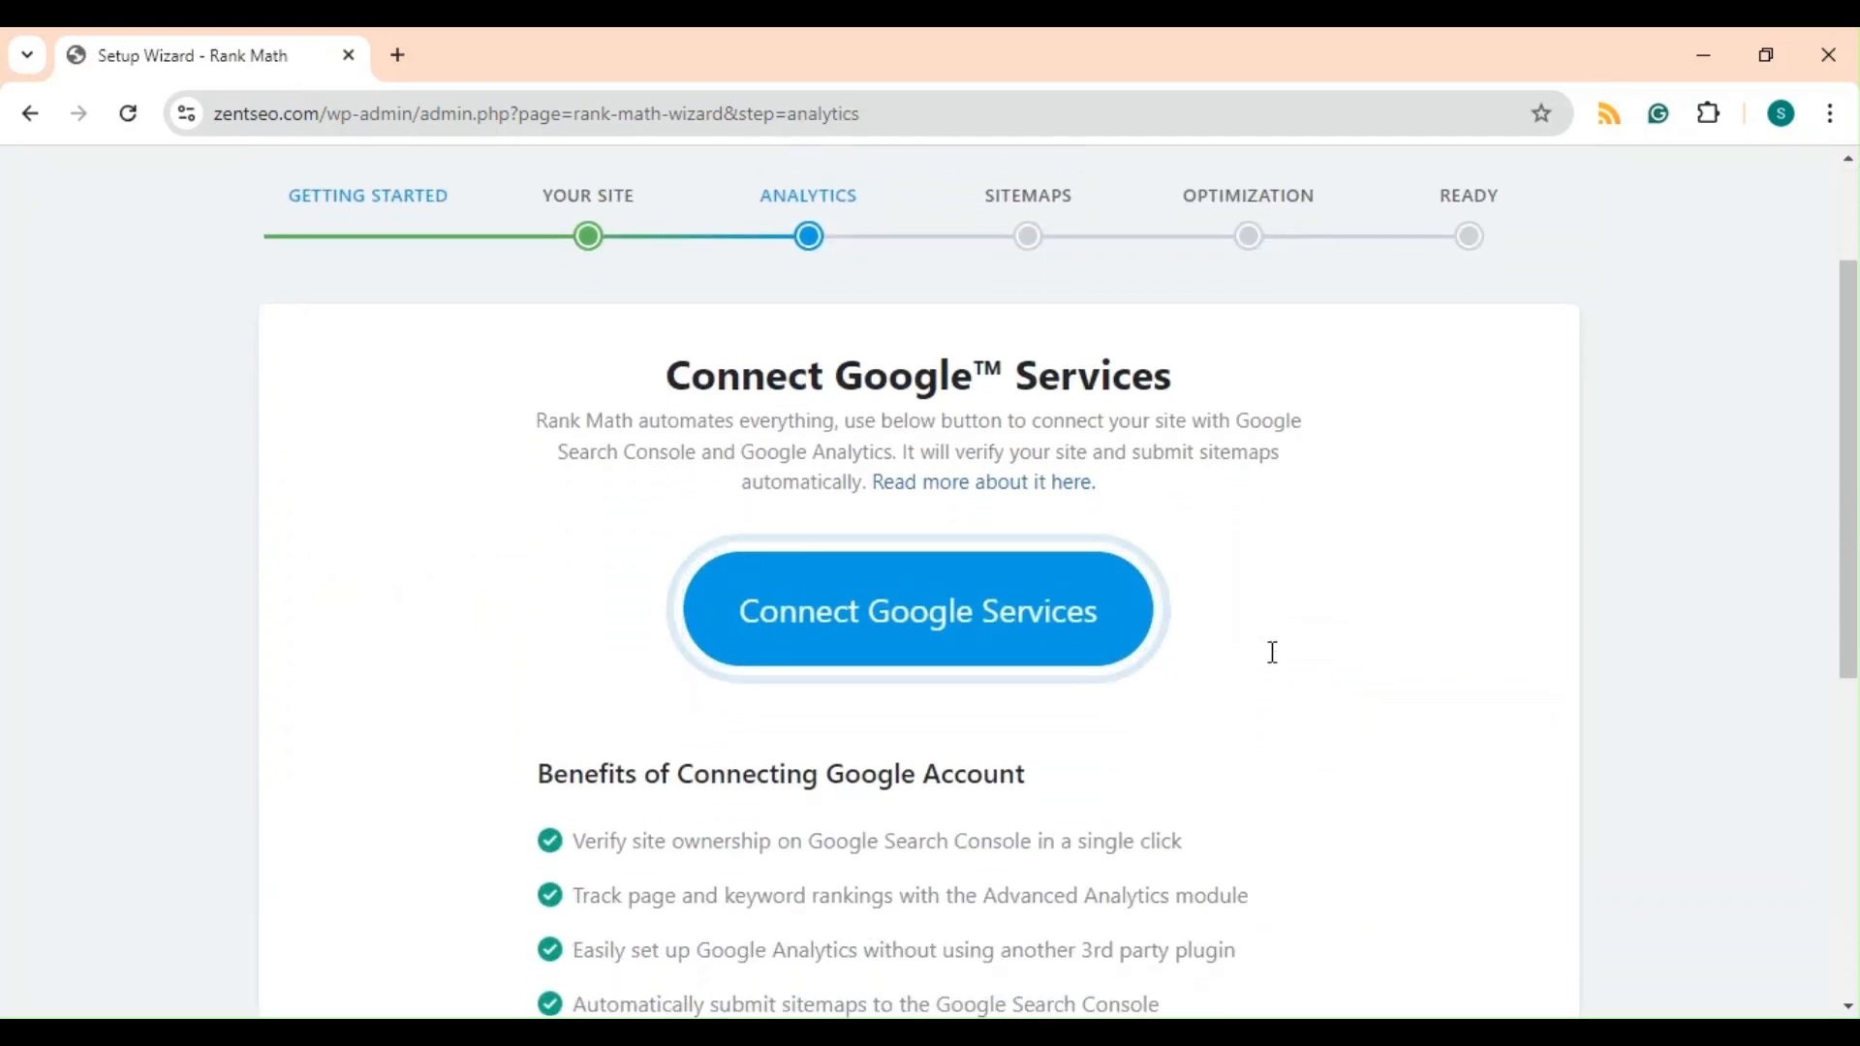
scroll(1272, 652, up, 7)
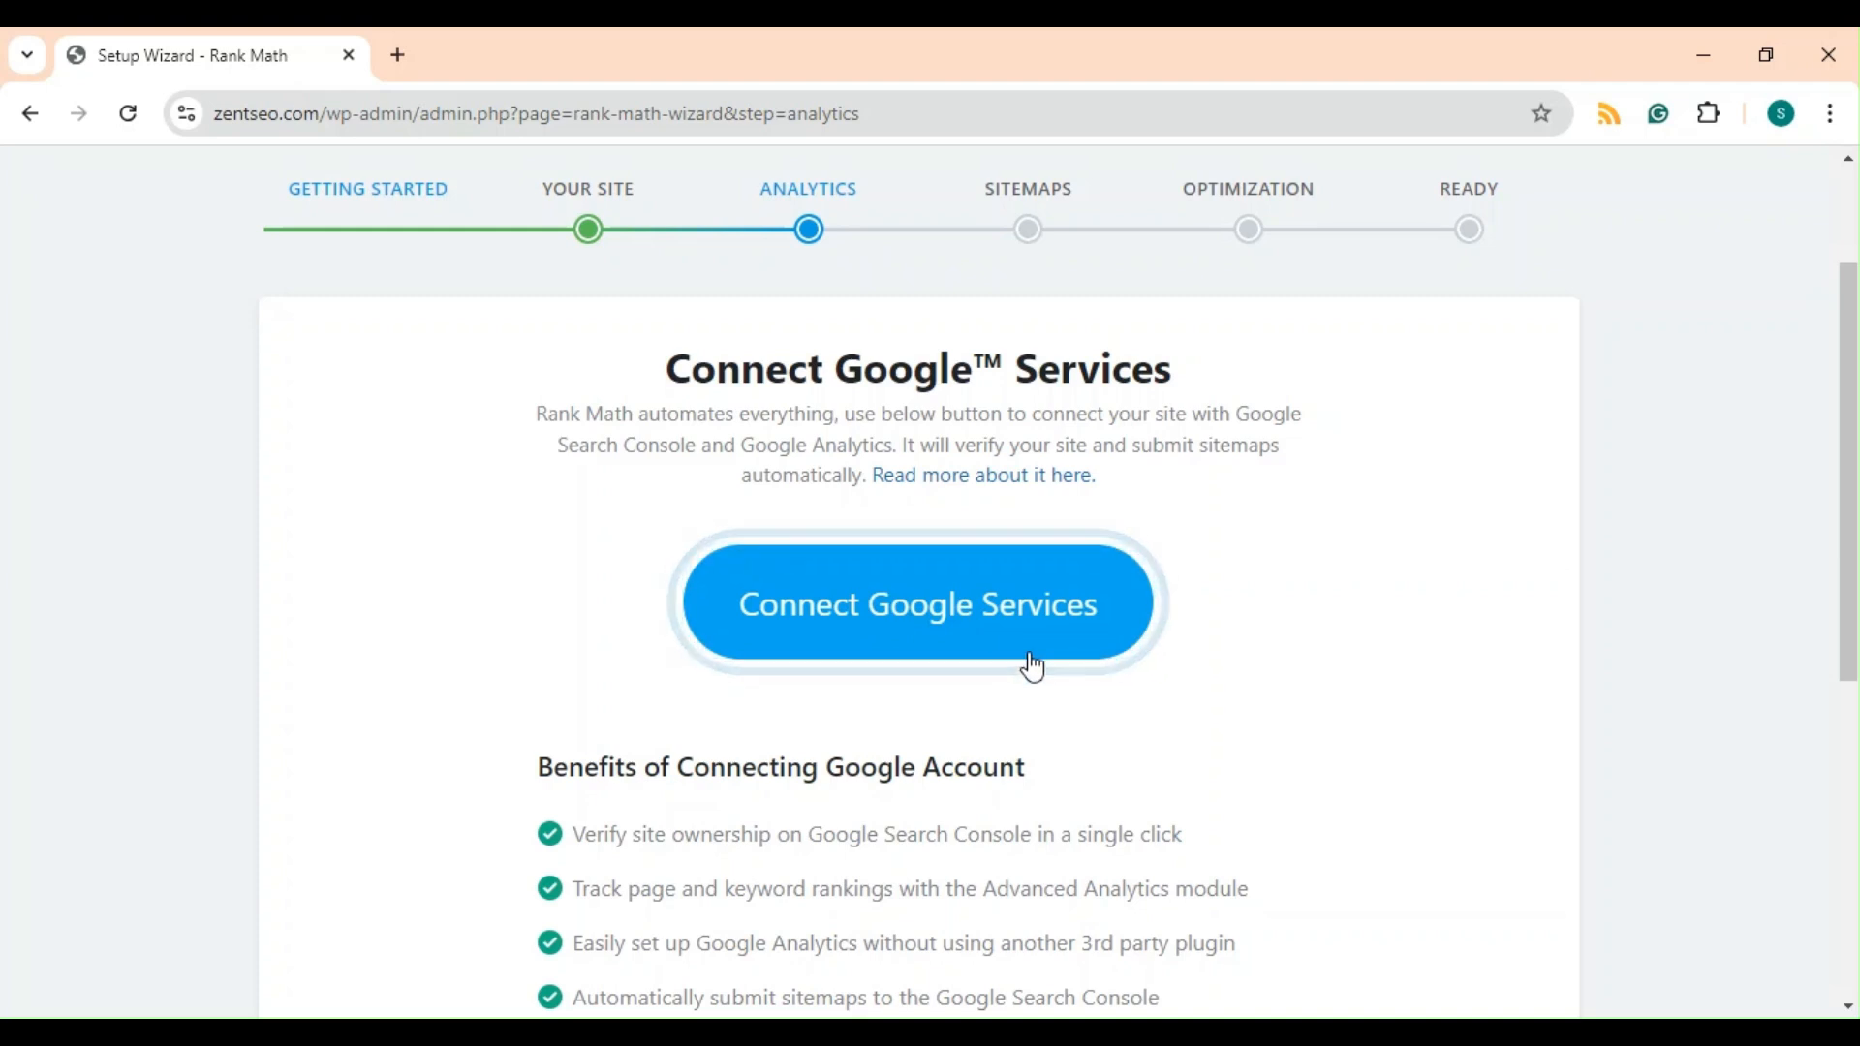
scroll(1035, 666, down, 4)
scroll(1035, 666, down, 2)
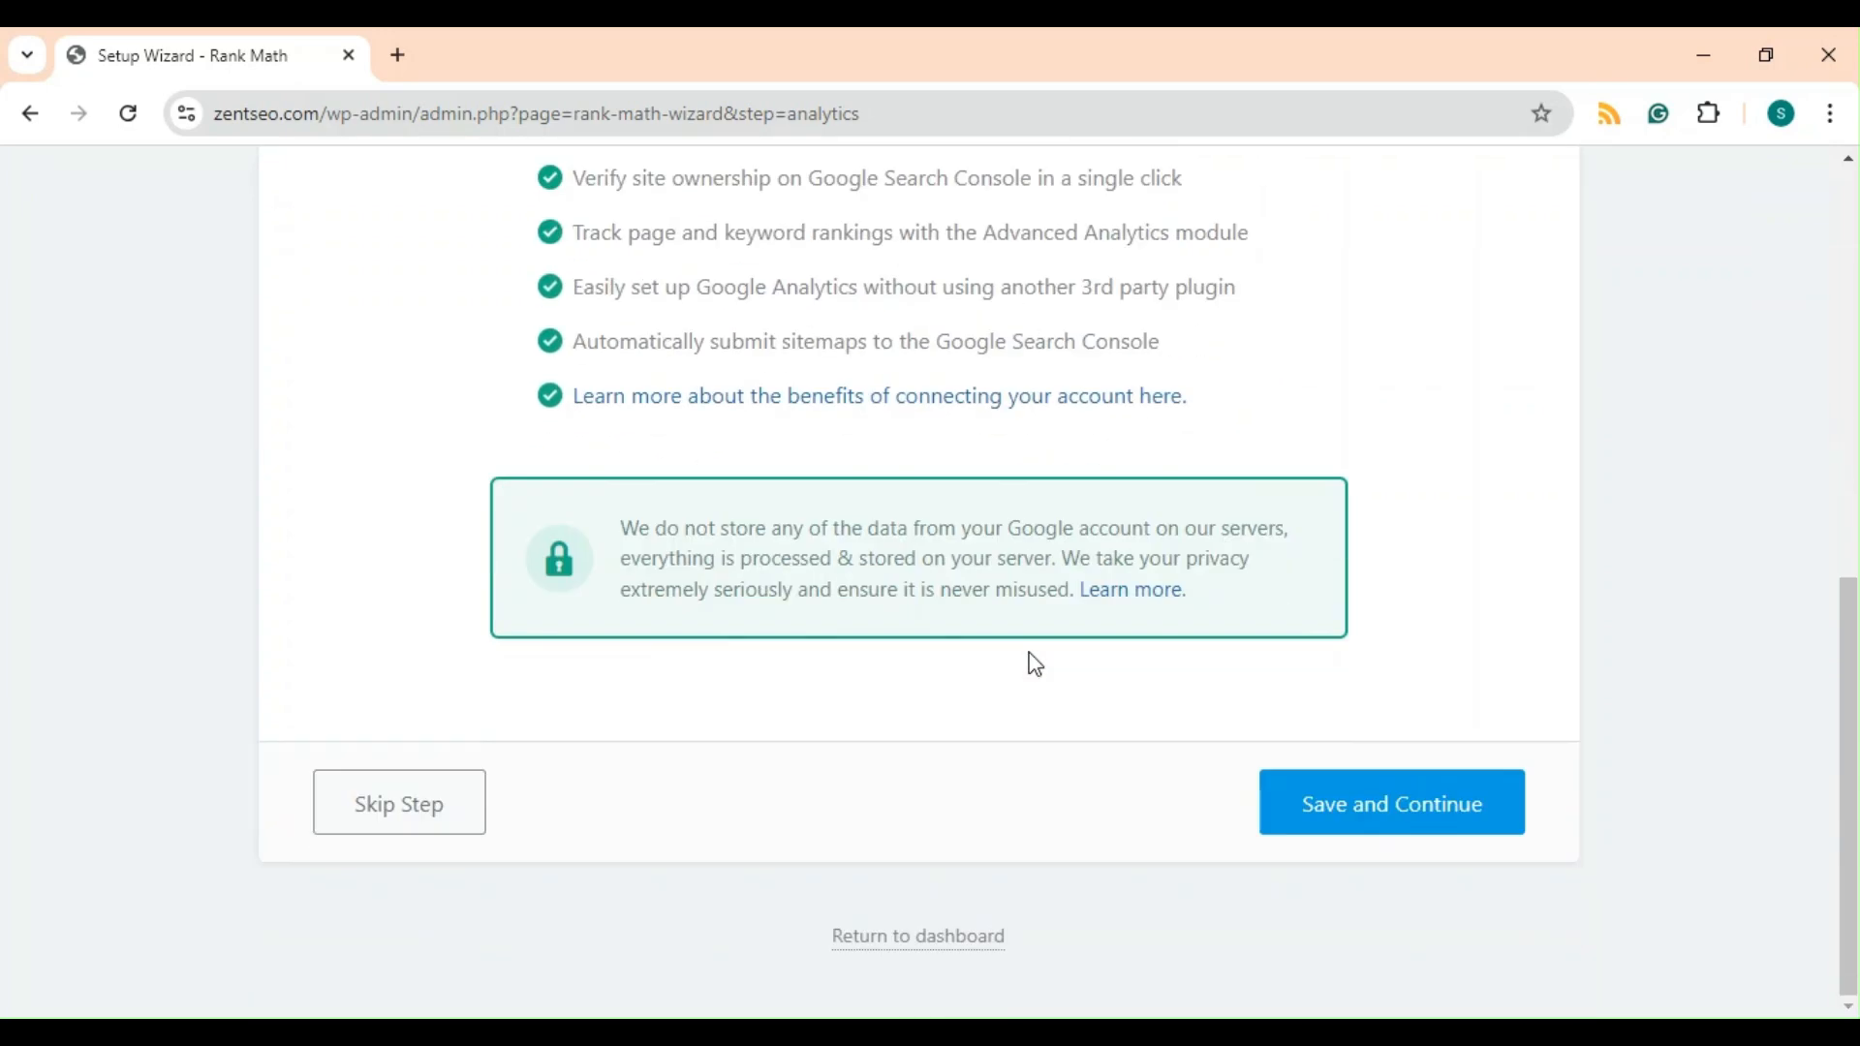
scroll(1084, 747, up, 5)
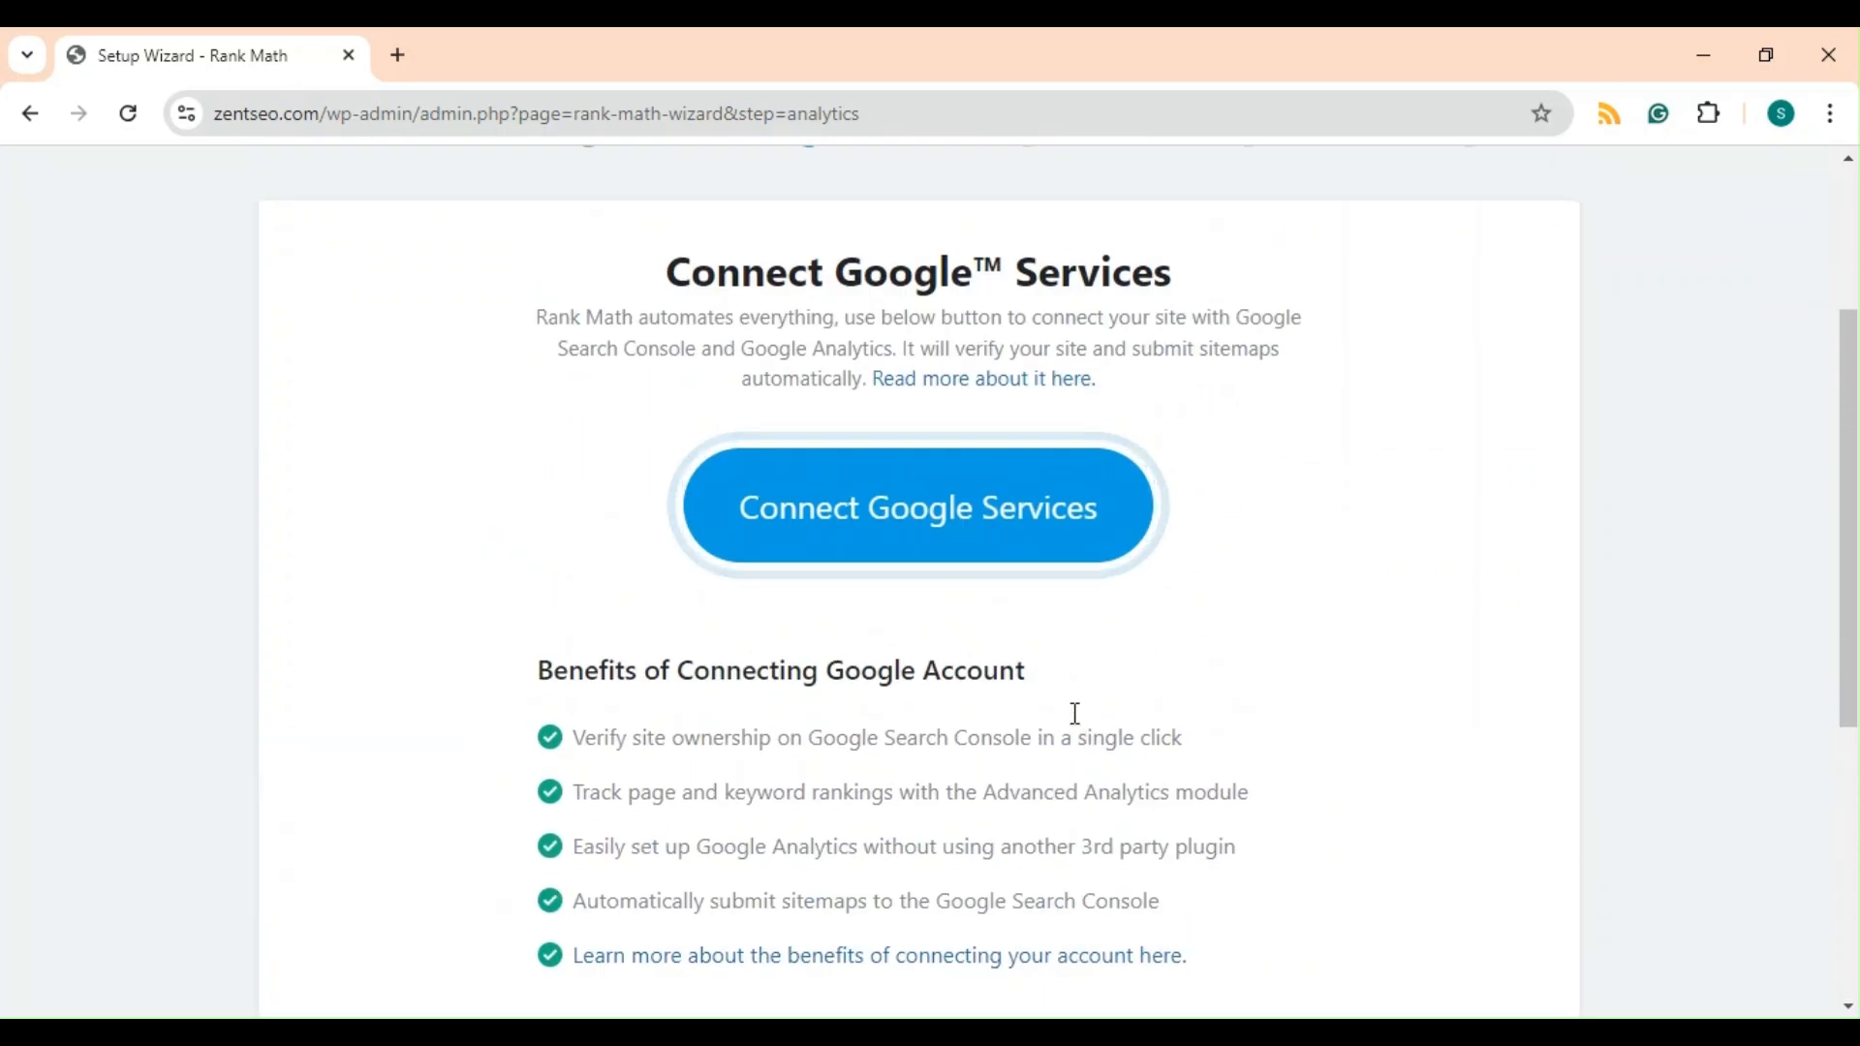
click(1003, 502)
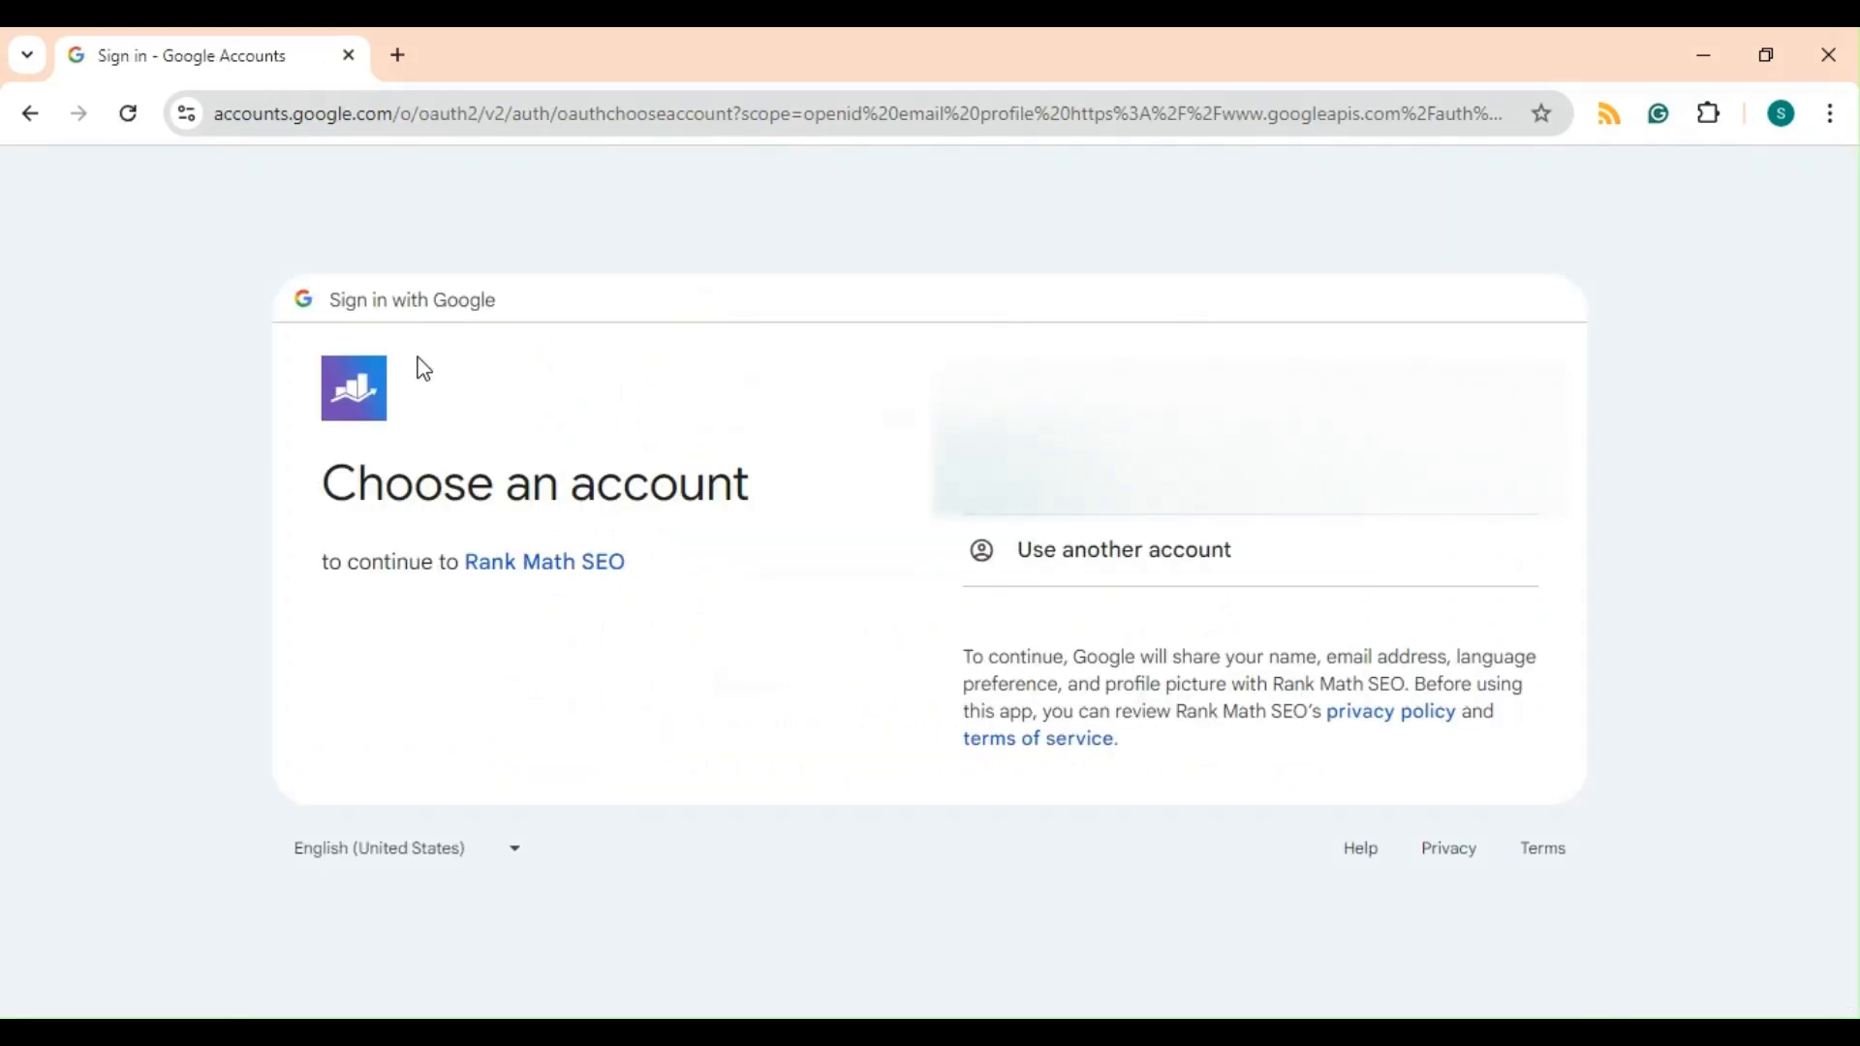
click(27, 115)
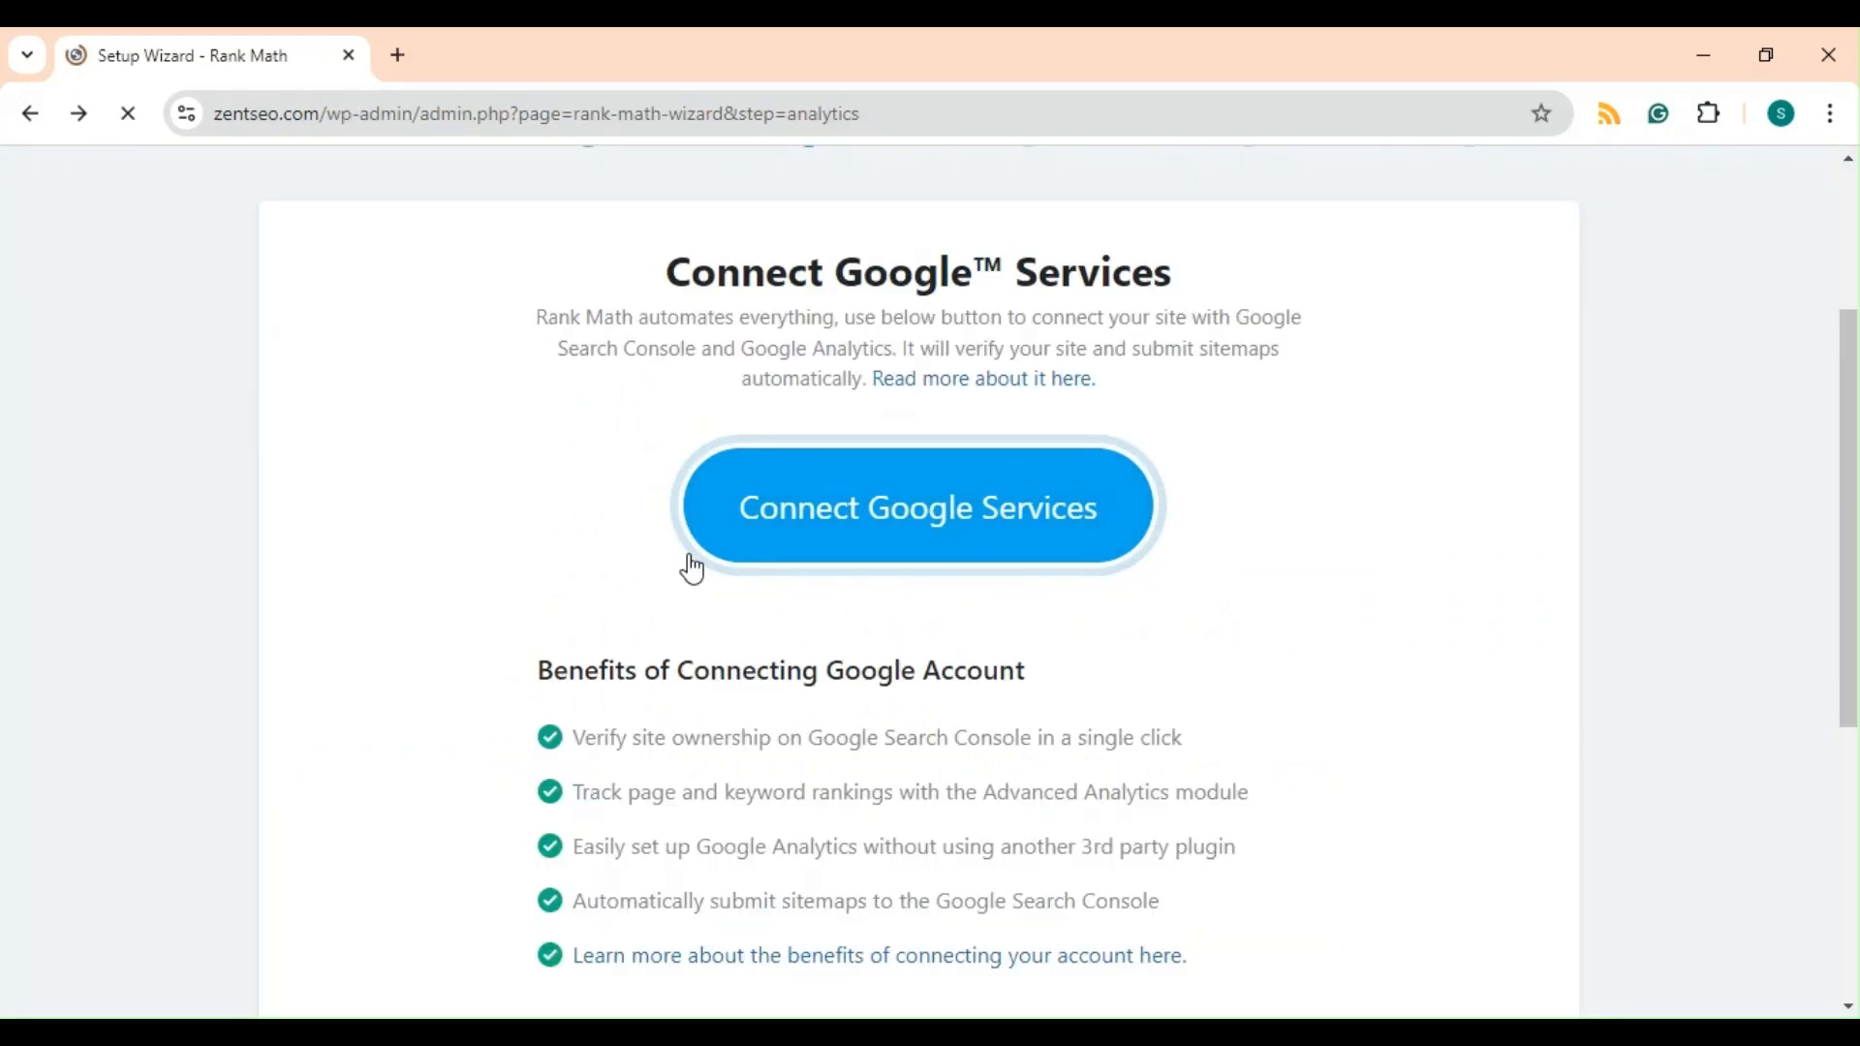
Skip the Google Services connection step of the setup wizard.
scroll(1090, 678, down, 5)
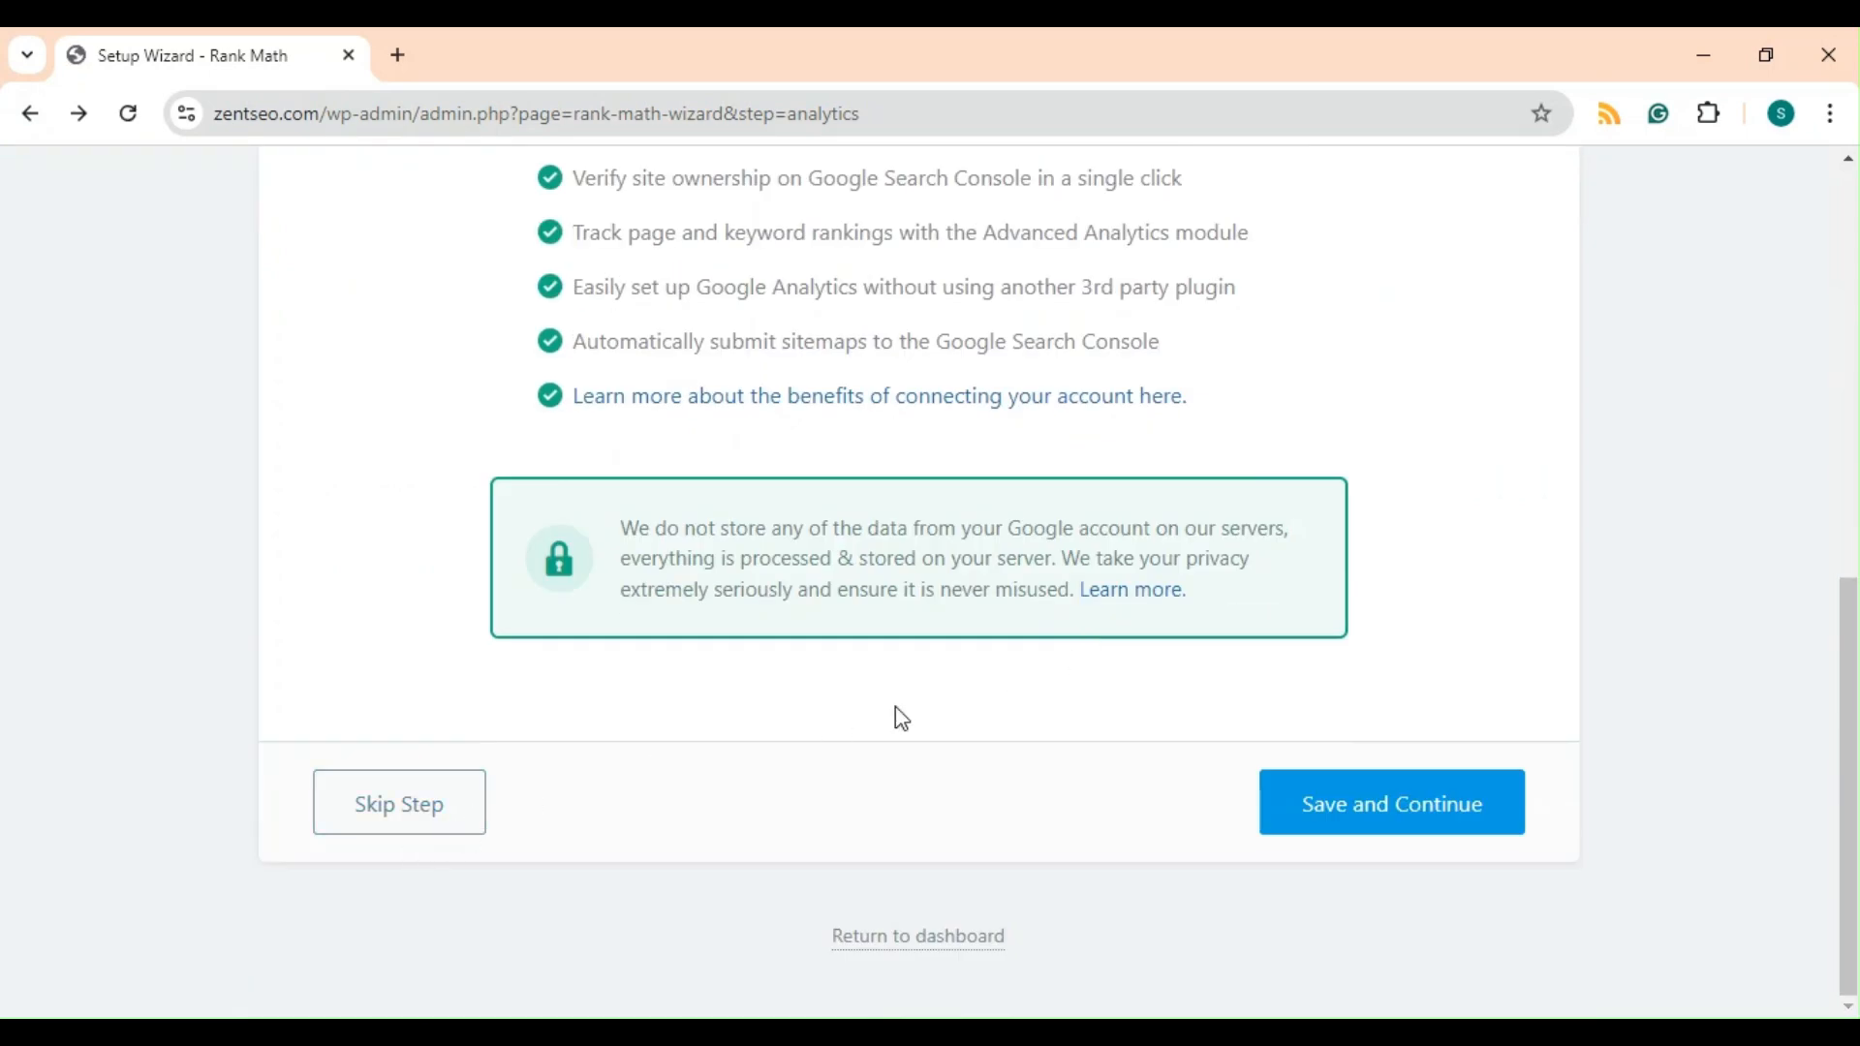
click(452, 819)
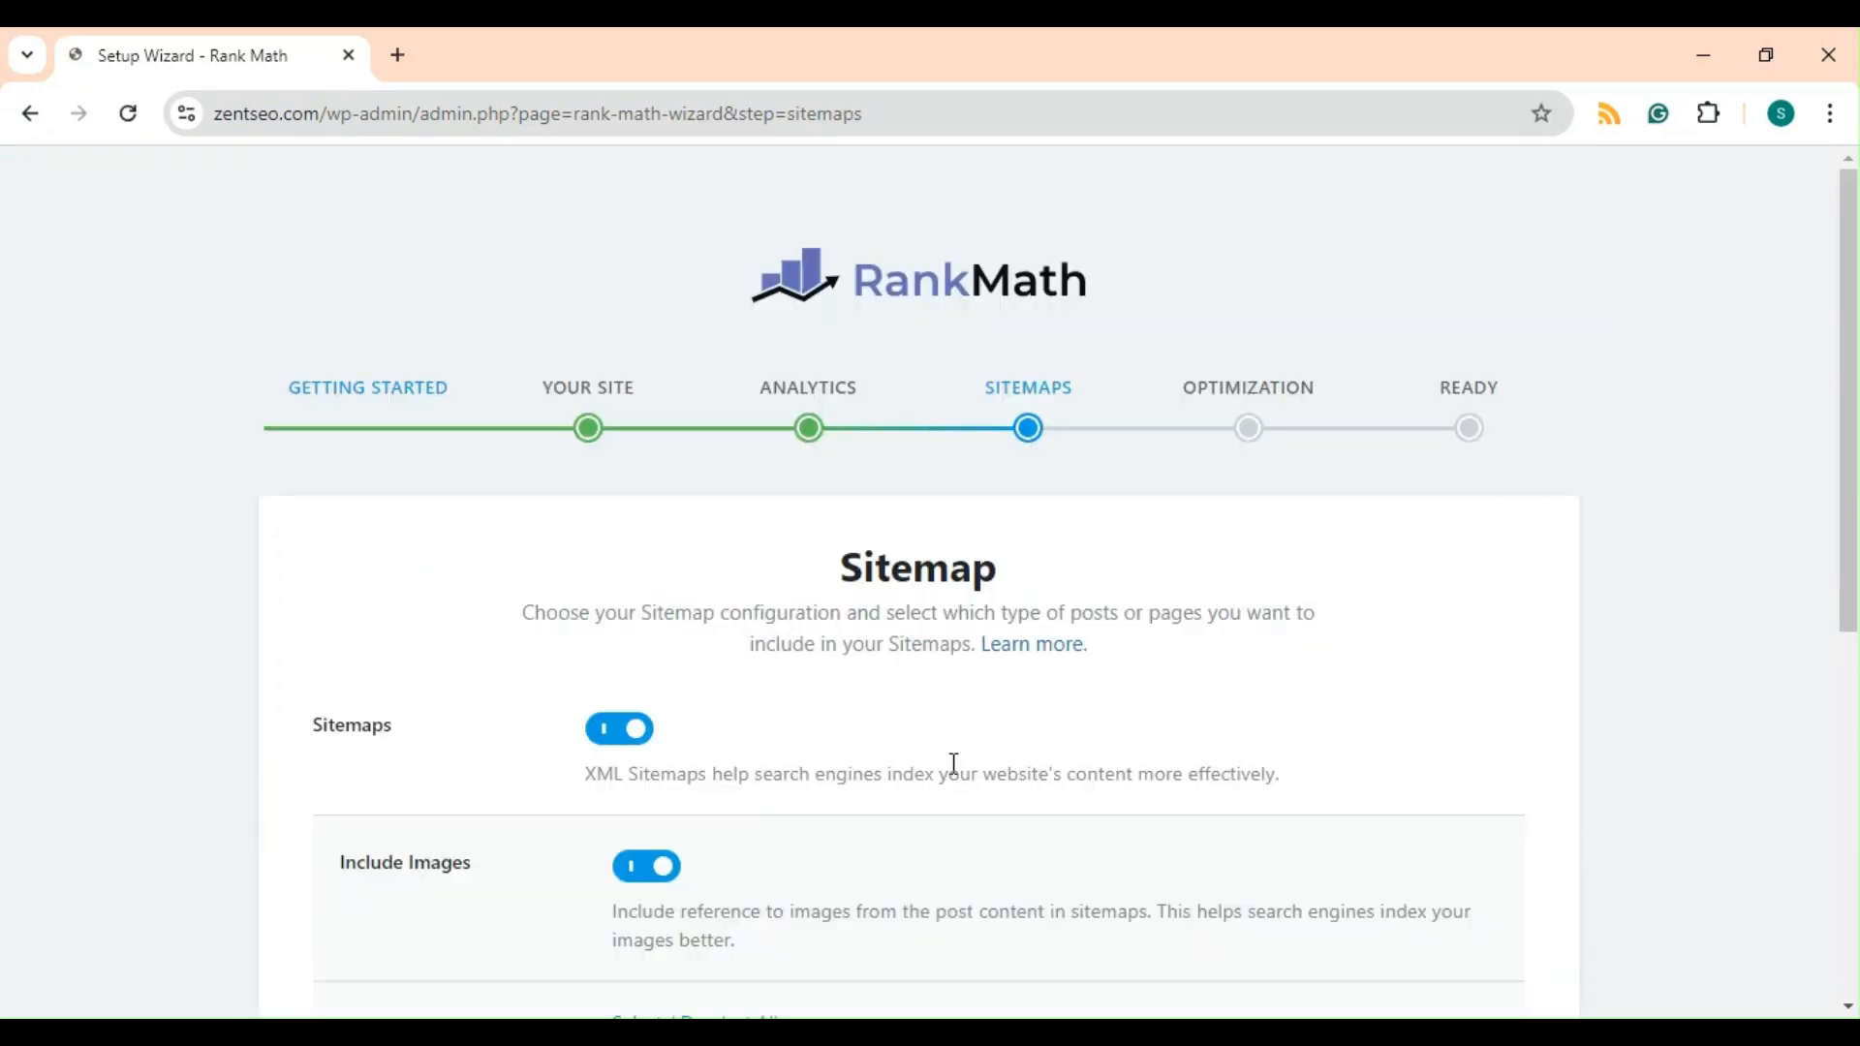
Review the sitemap settings and save the Sitemaps step with the defaults kept.
scroll(1015, 690, down, 5)
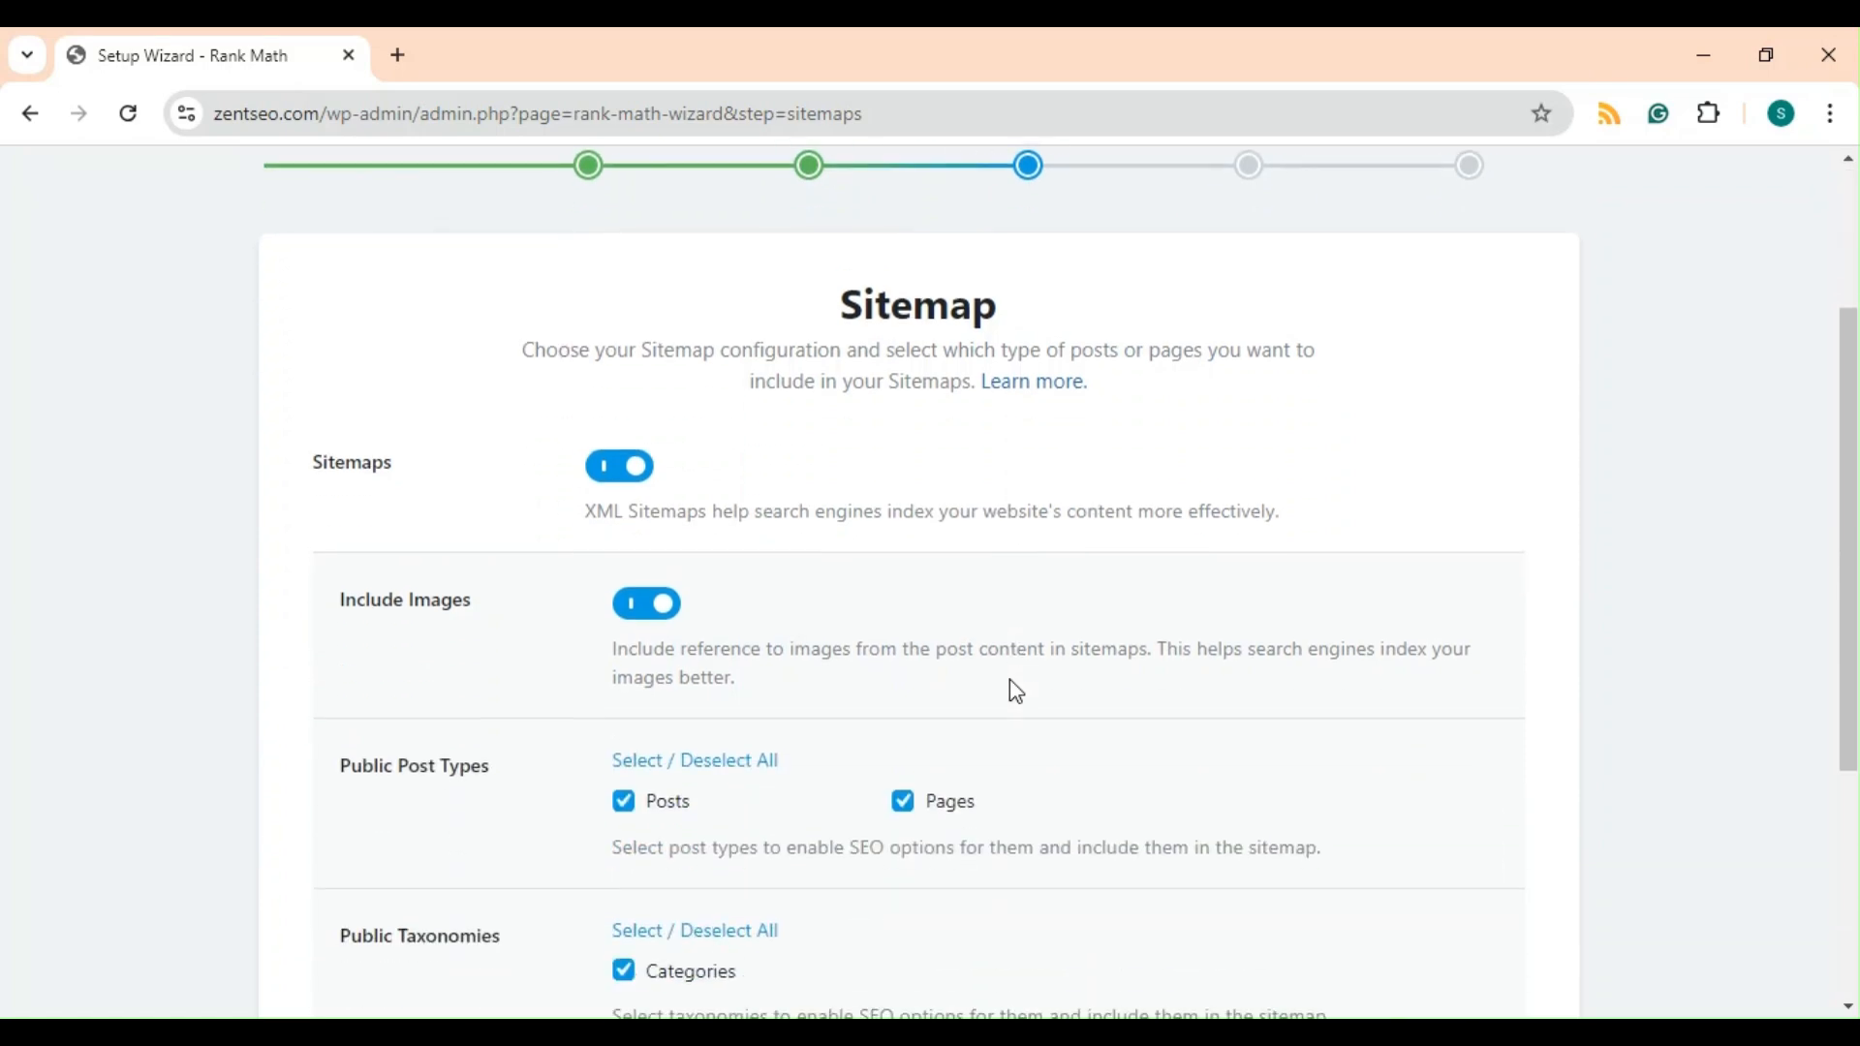
scroll(1016, 691, down, 2)
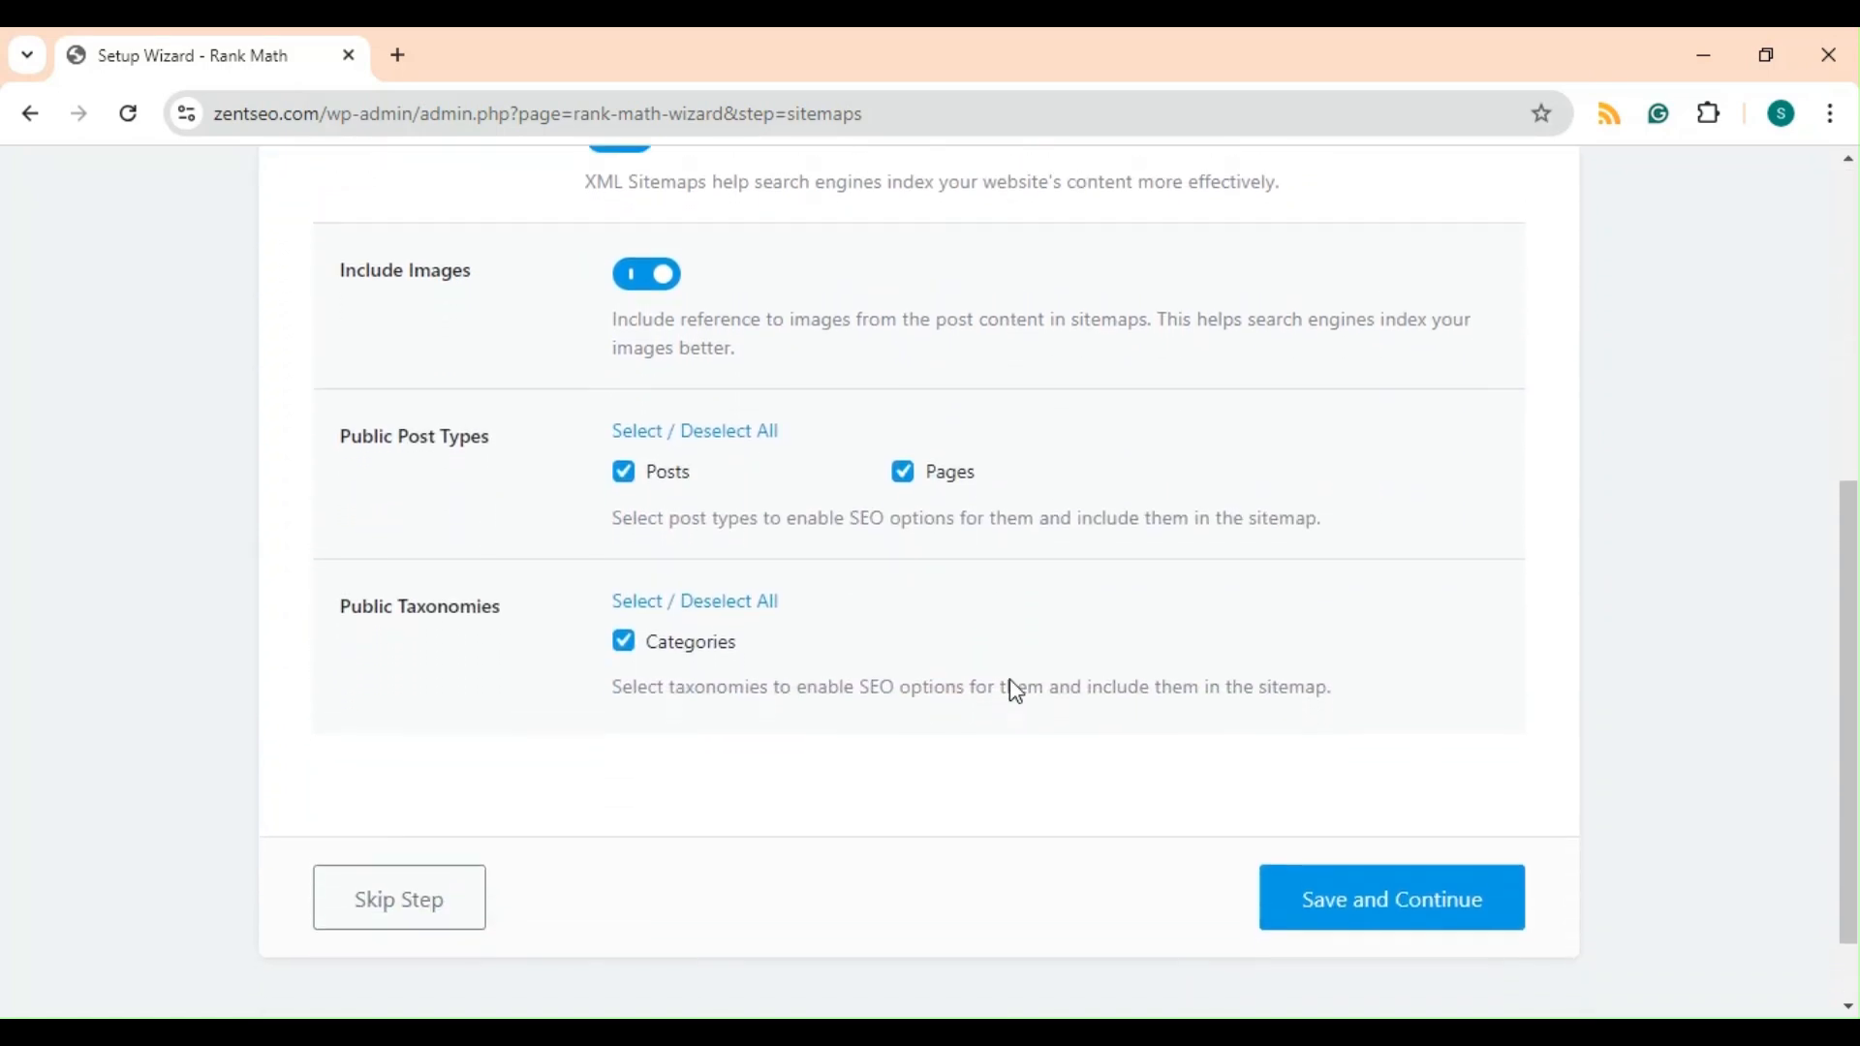
scroll(1016, 691, up, 4)
scroll(1016, 691, down, 1)
scroll(1016, 690, down, 3)
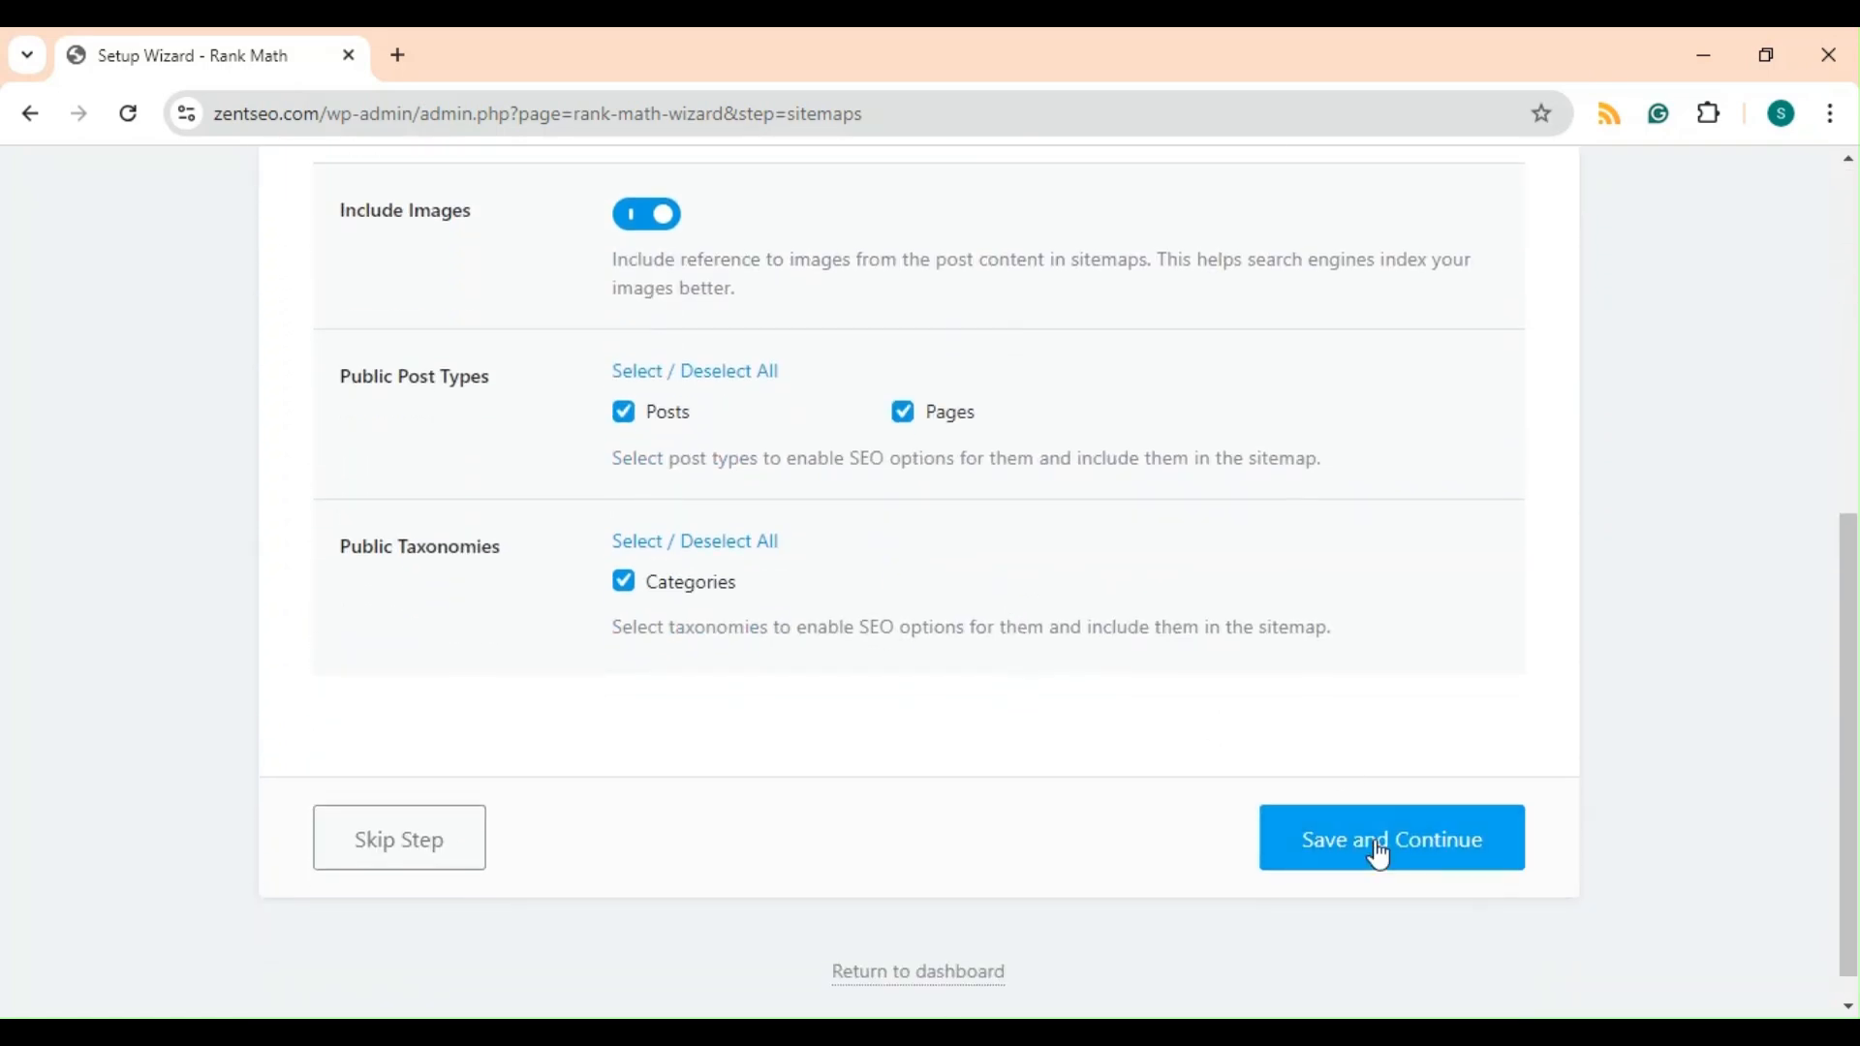
scroll(990, 553, up, 4)
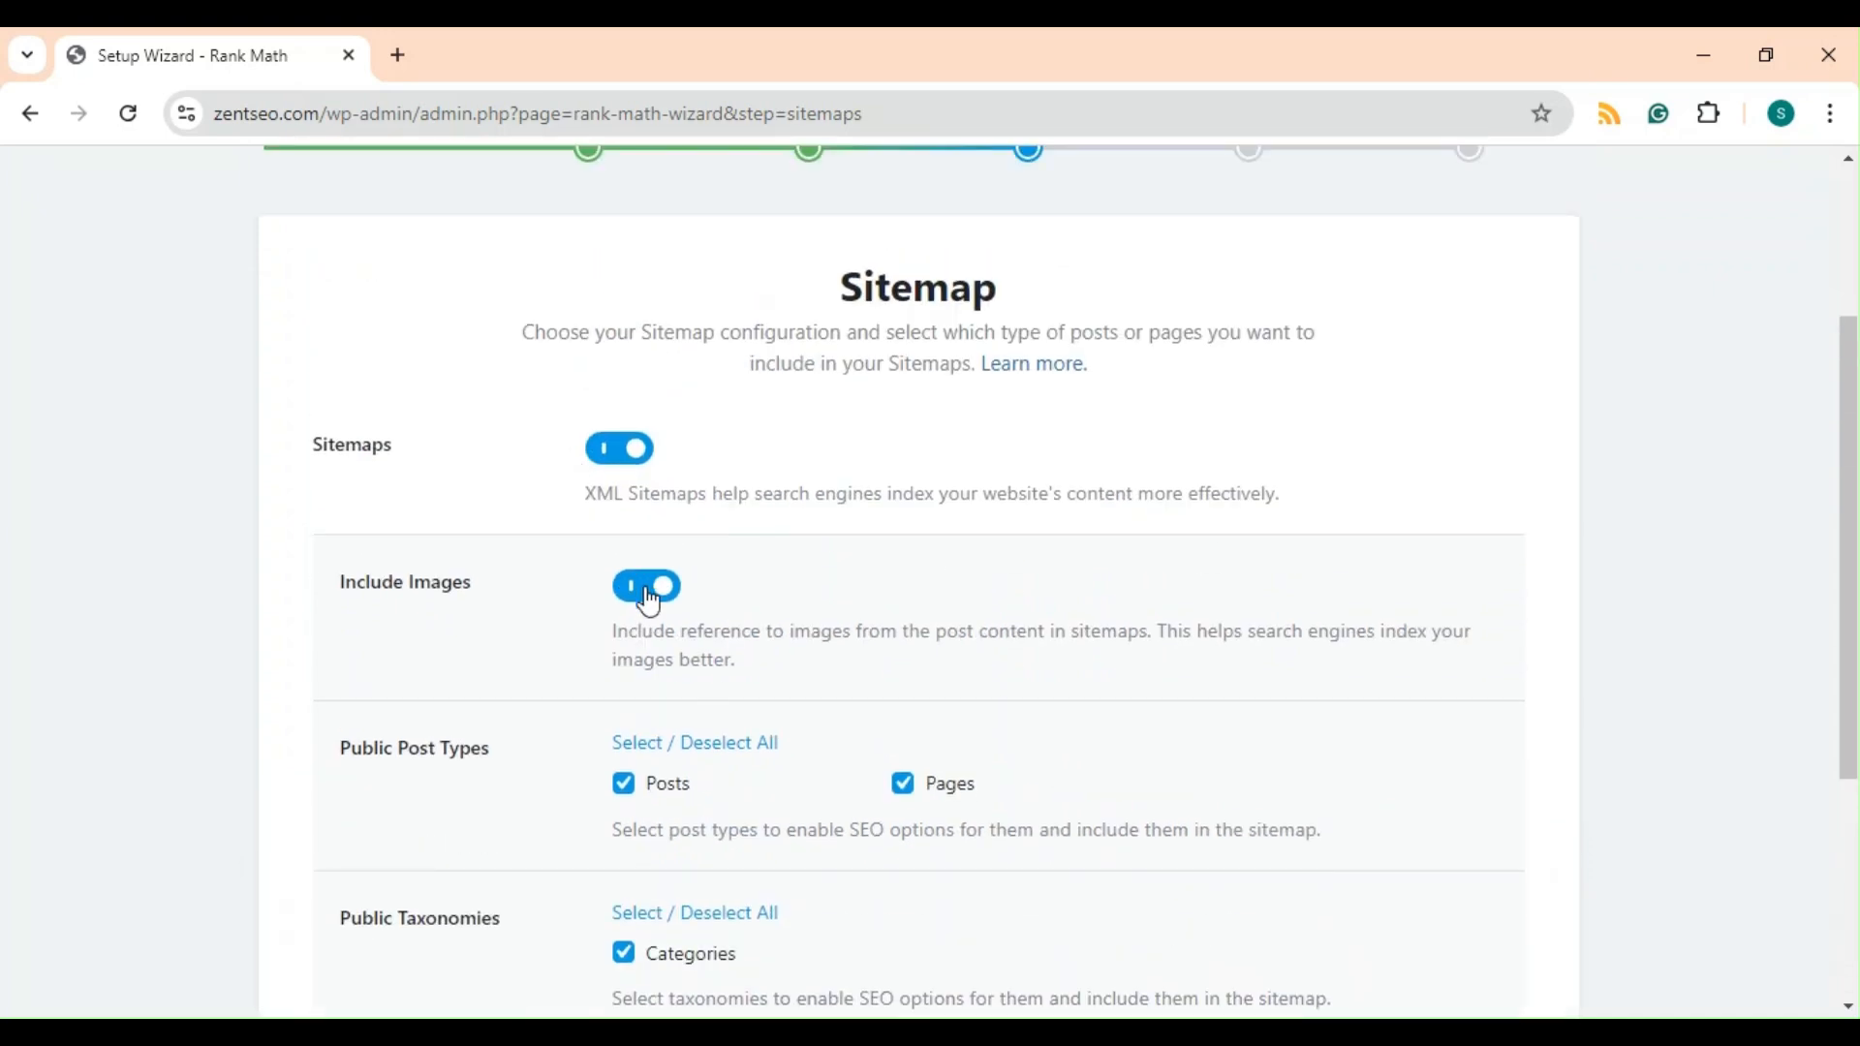
scroll(724, 775, down, 2)
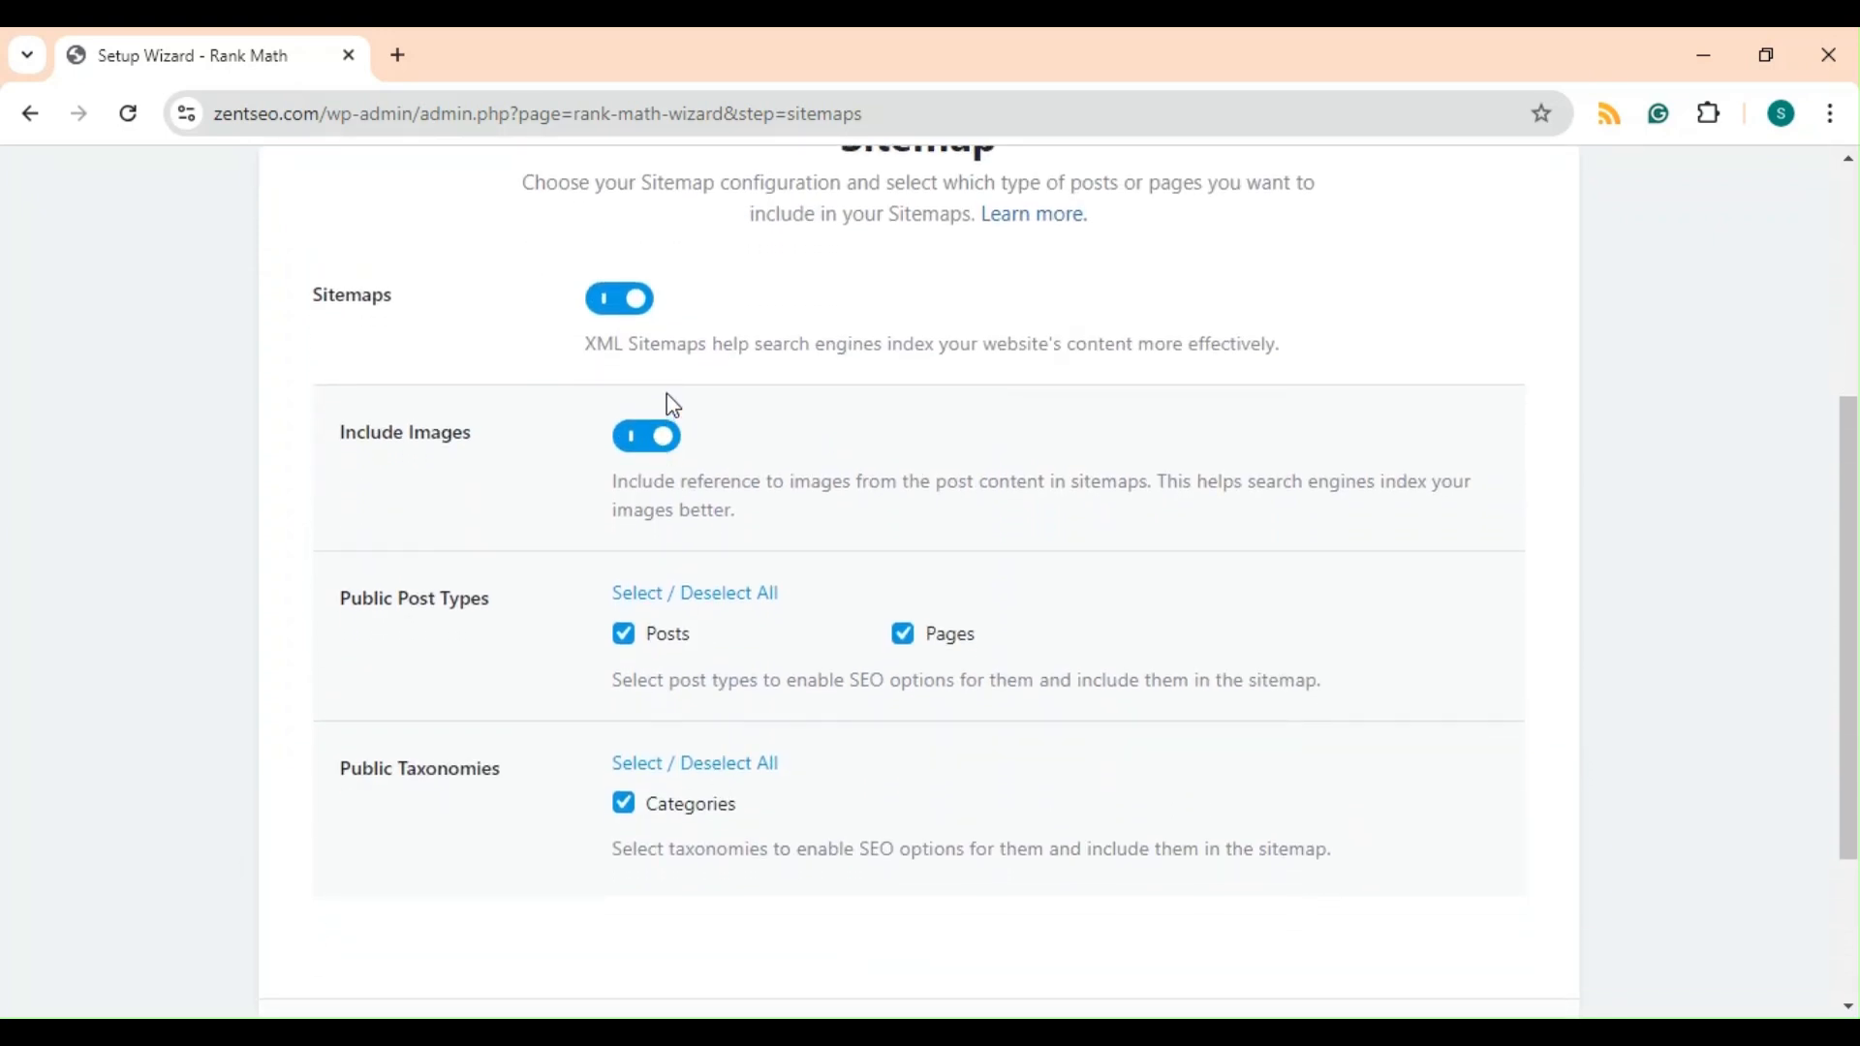
scroll(778, 756, down, 3)
click(1356, 845)
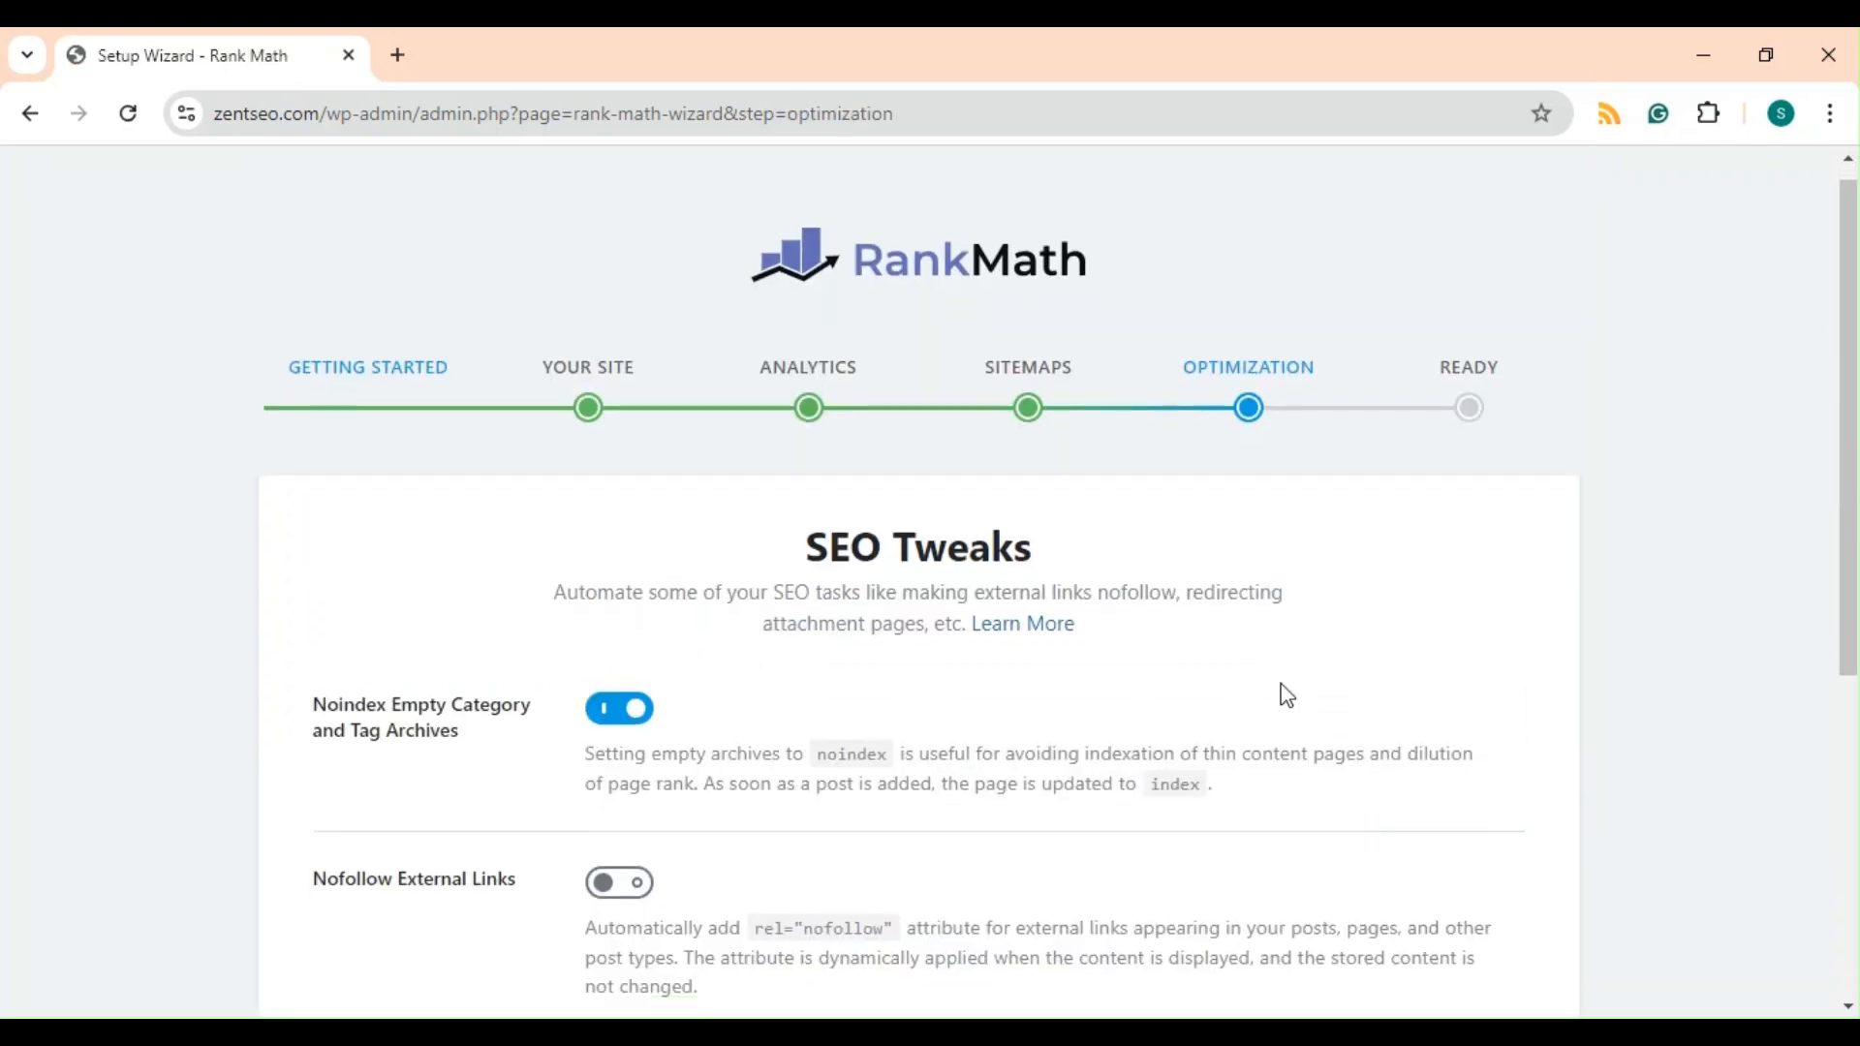
Review the SEO Tweaks options and save the Optimization step with the defaults kept.
scroll(1284, 695, down, 3)
scroll(1286, 694, down, 3)
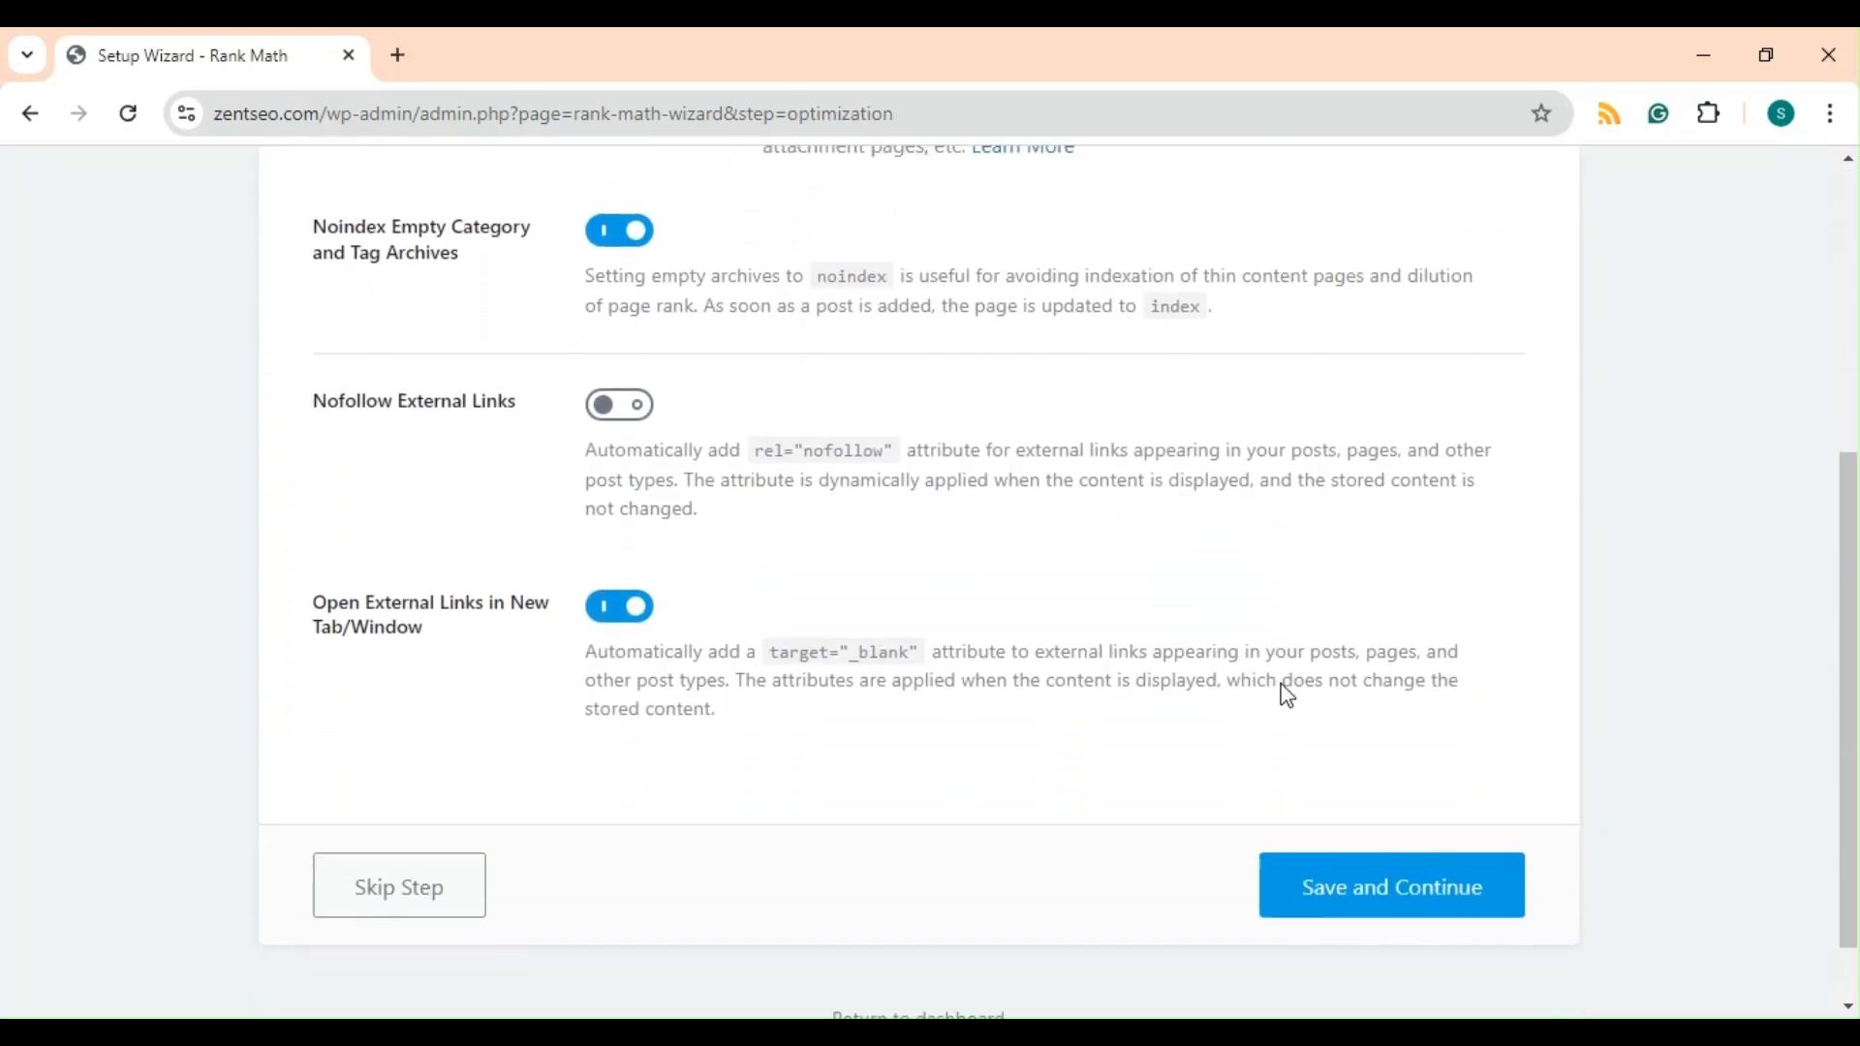
scroll(1287, 694, up, 1)
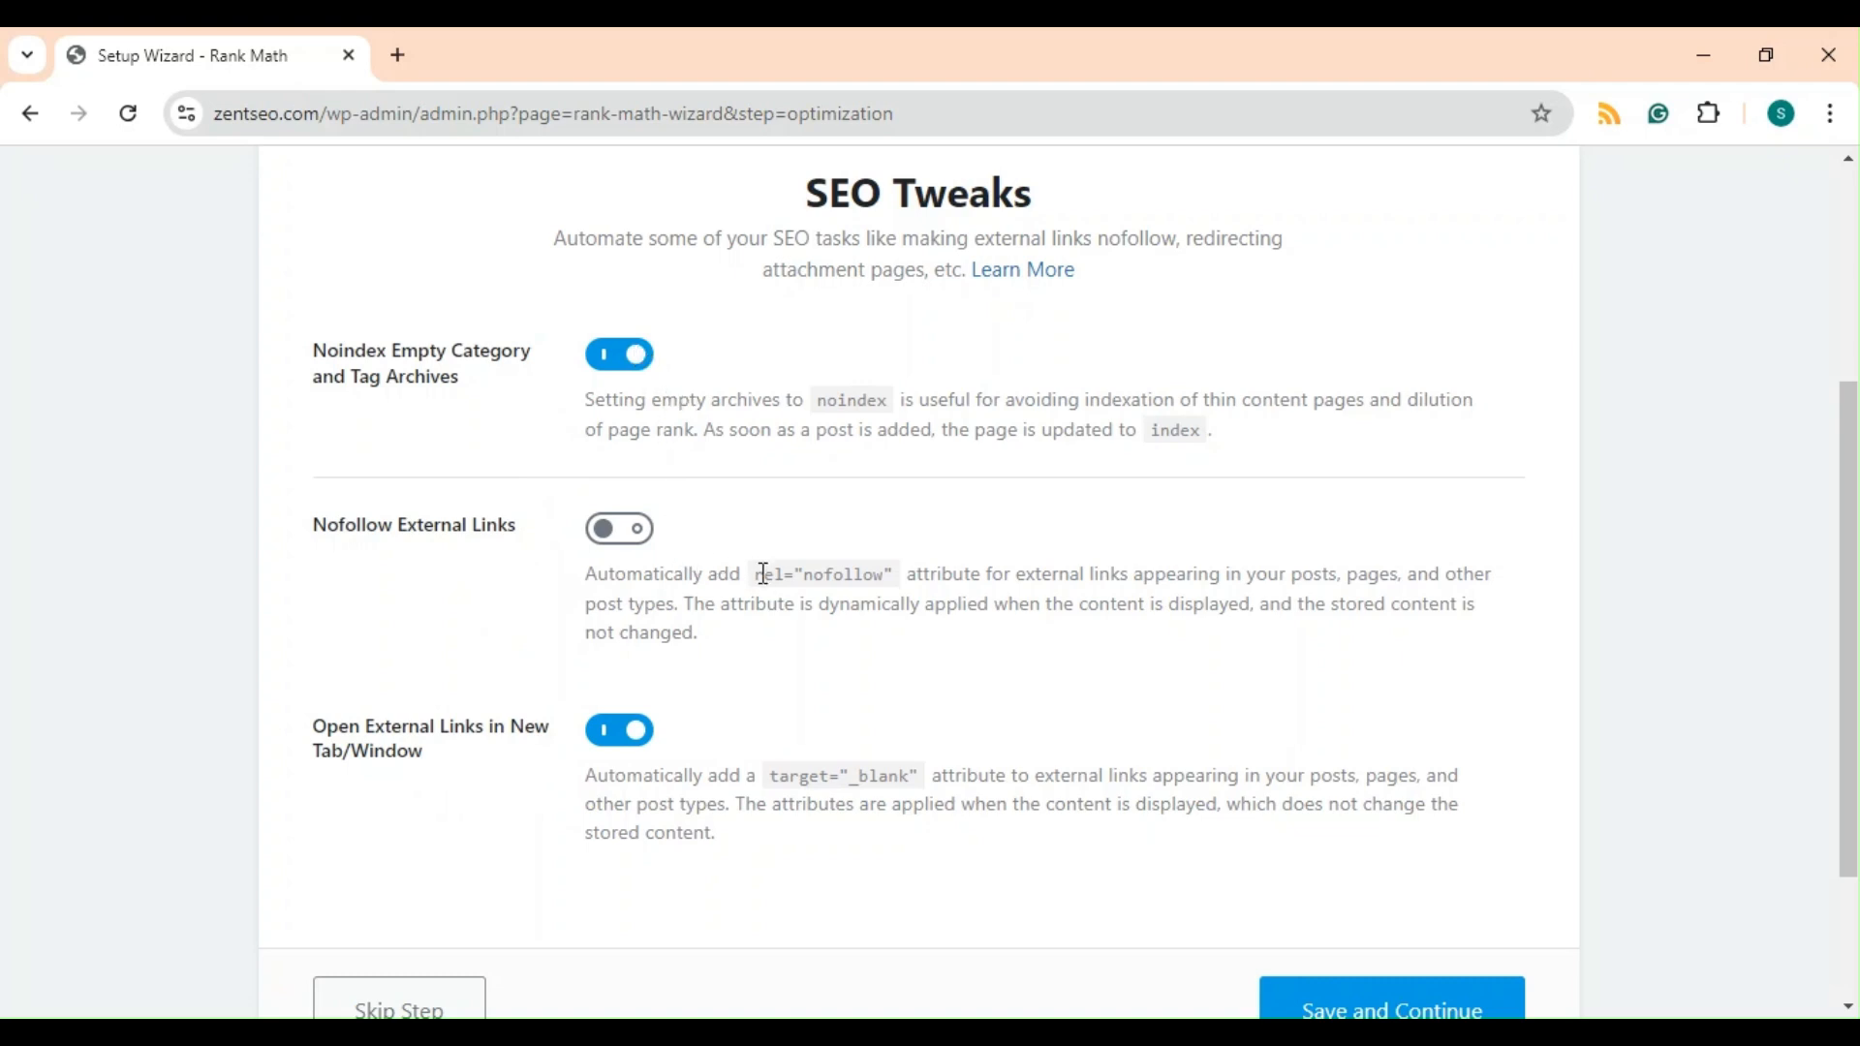
scroll(754, 577, down, 1)
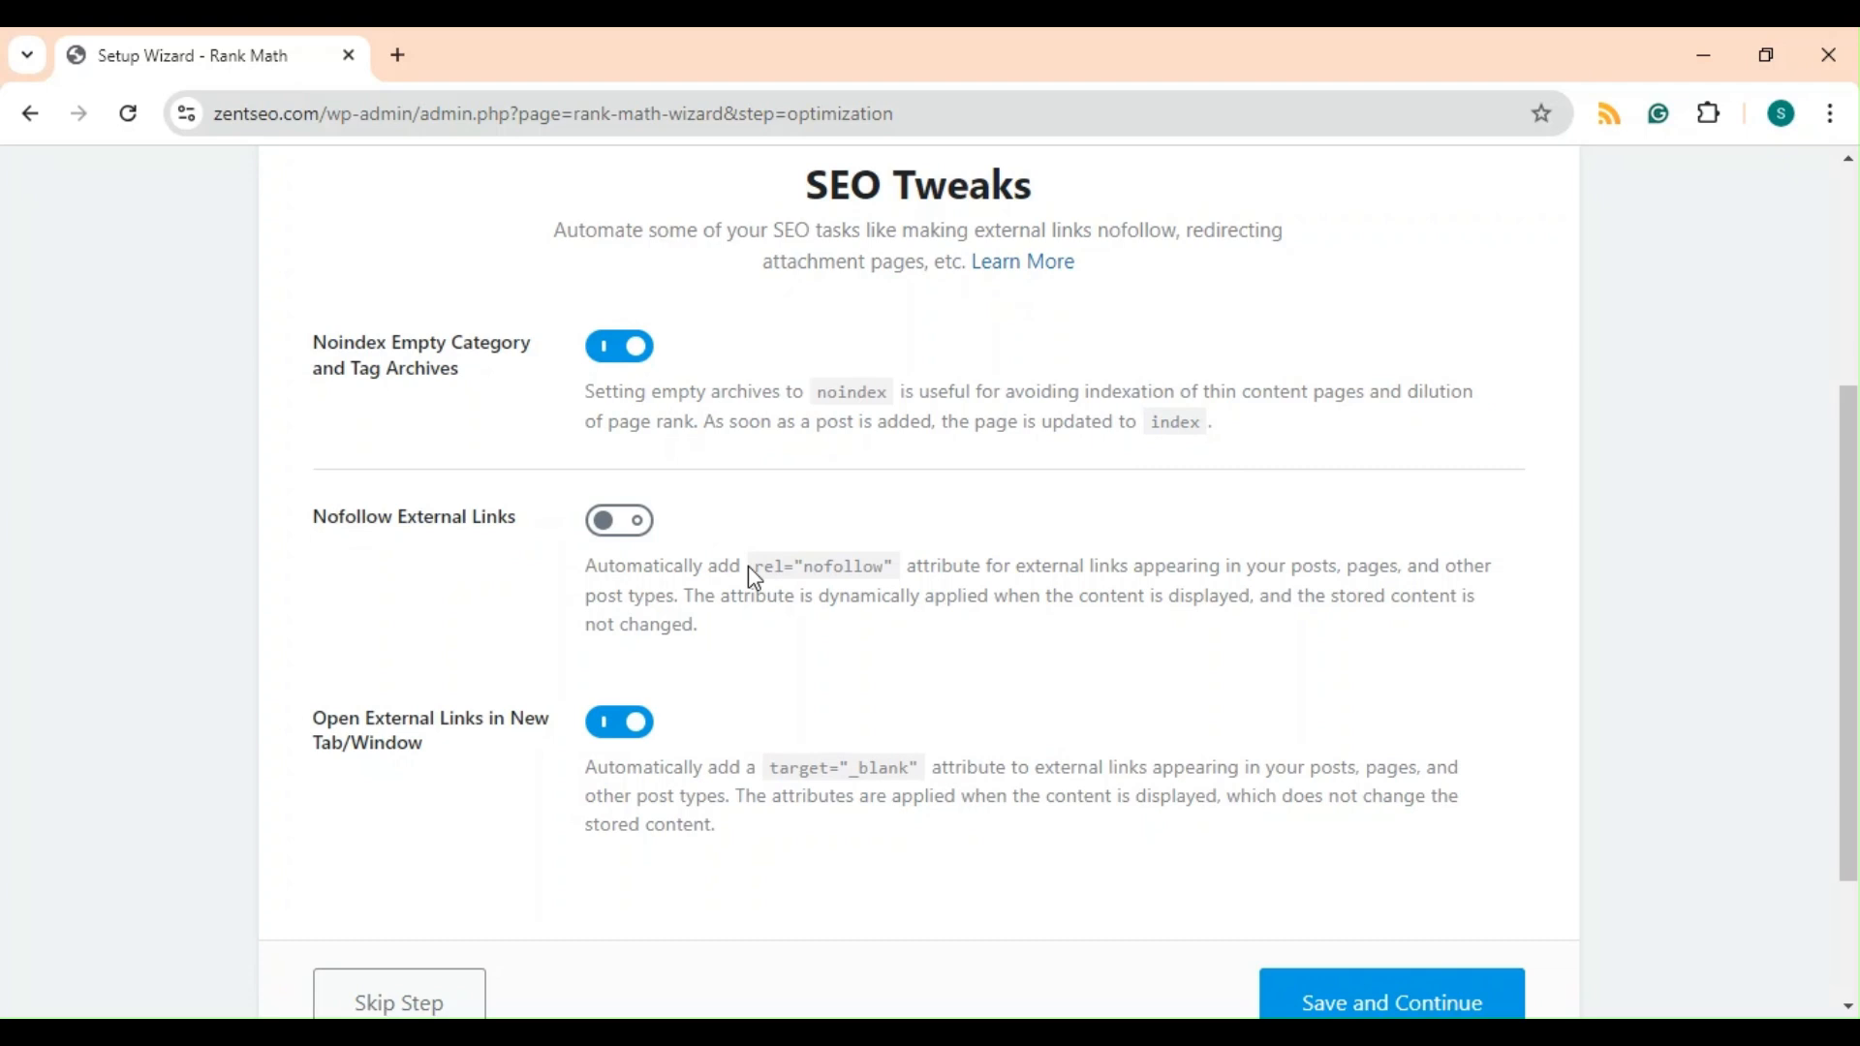
scroll(767, 611, down, 2)
click(1340, 868)
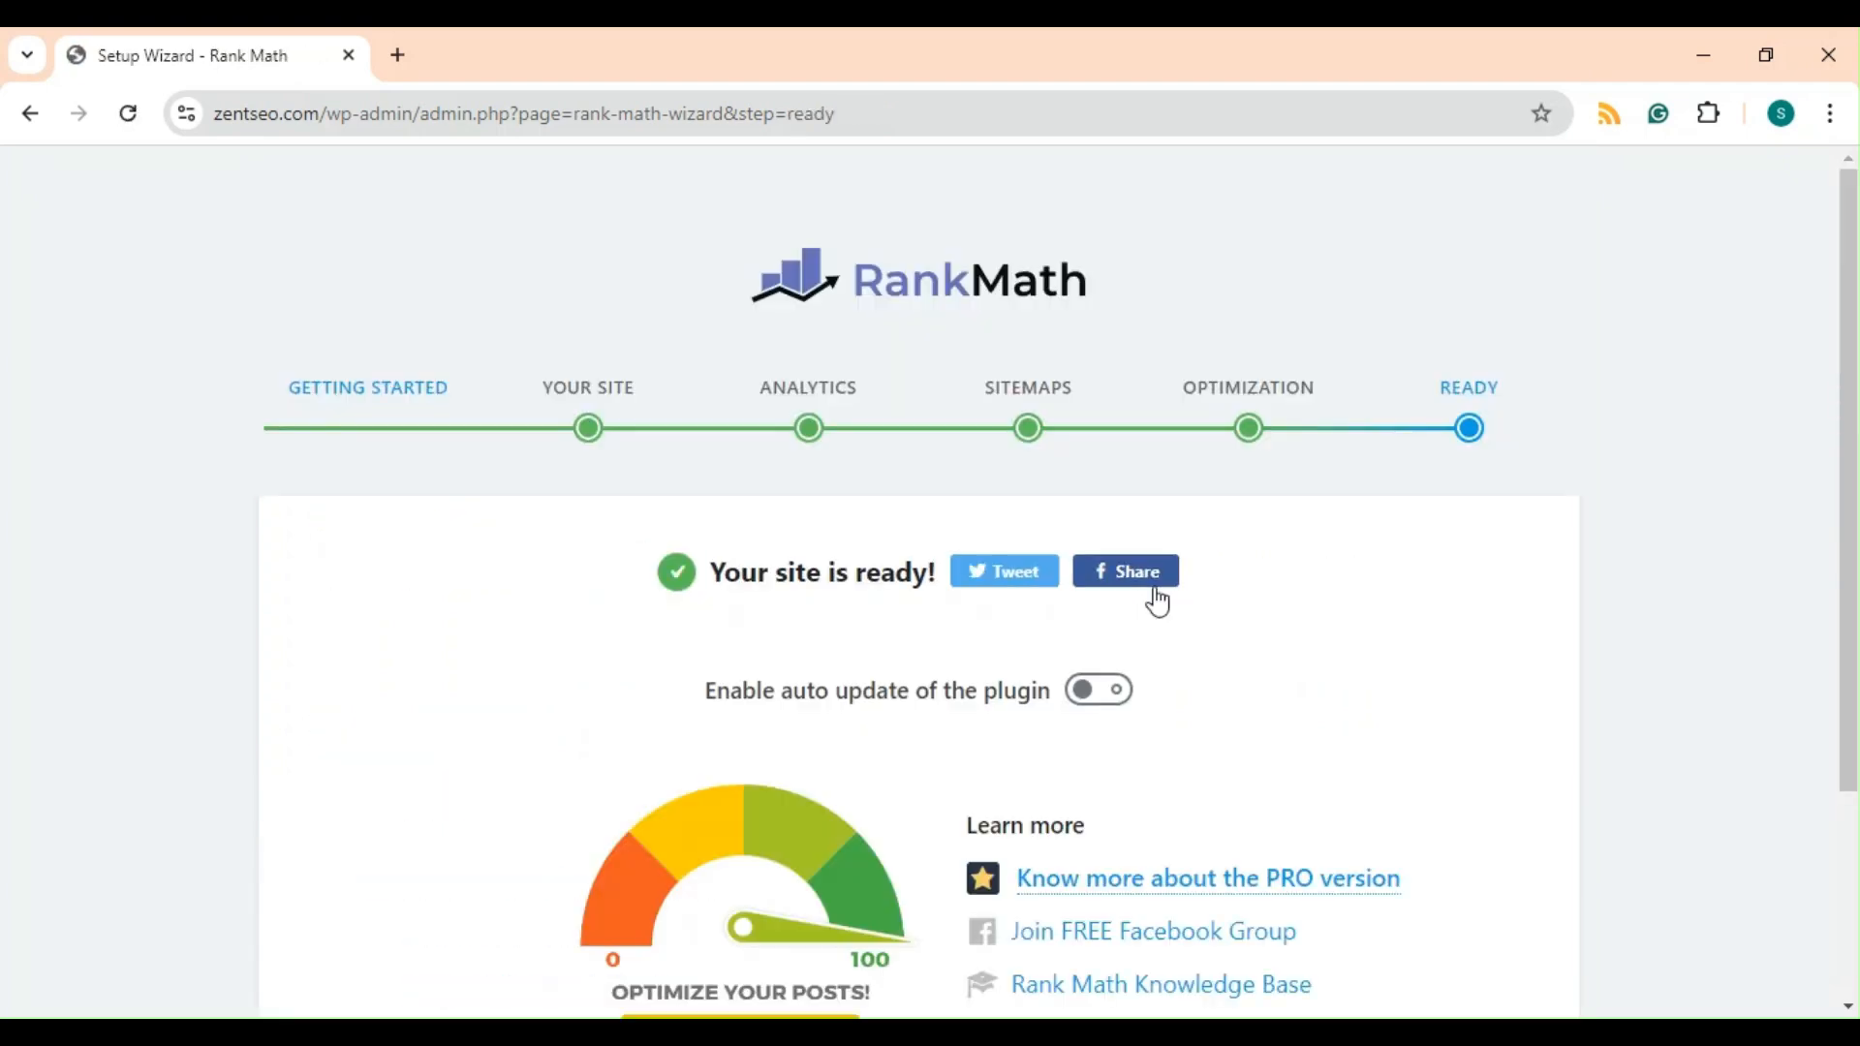
Start the advanced options setup from the wizard's ready page.
scroll(1157, 595, down, 3)
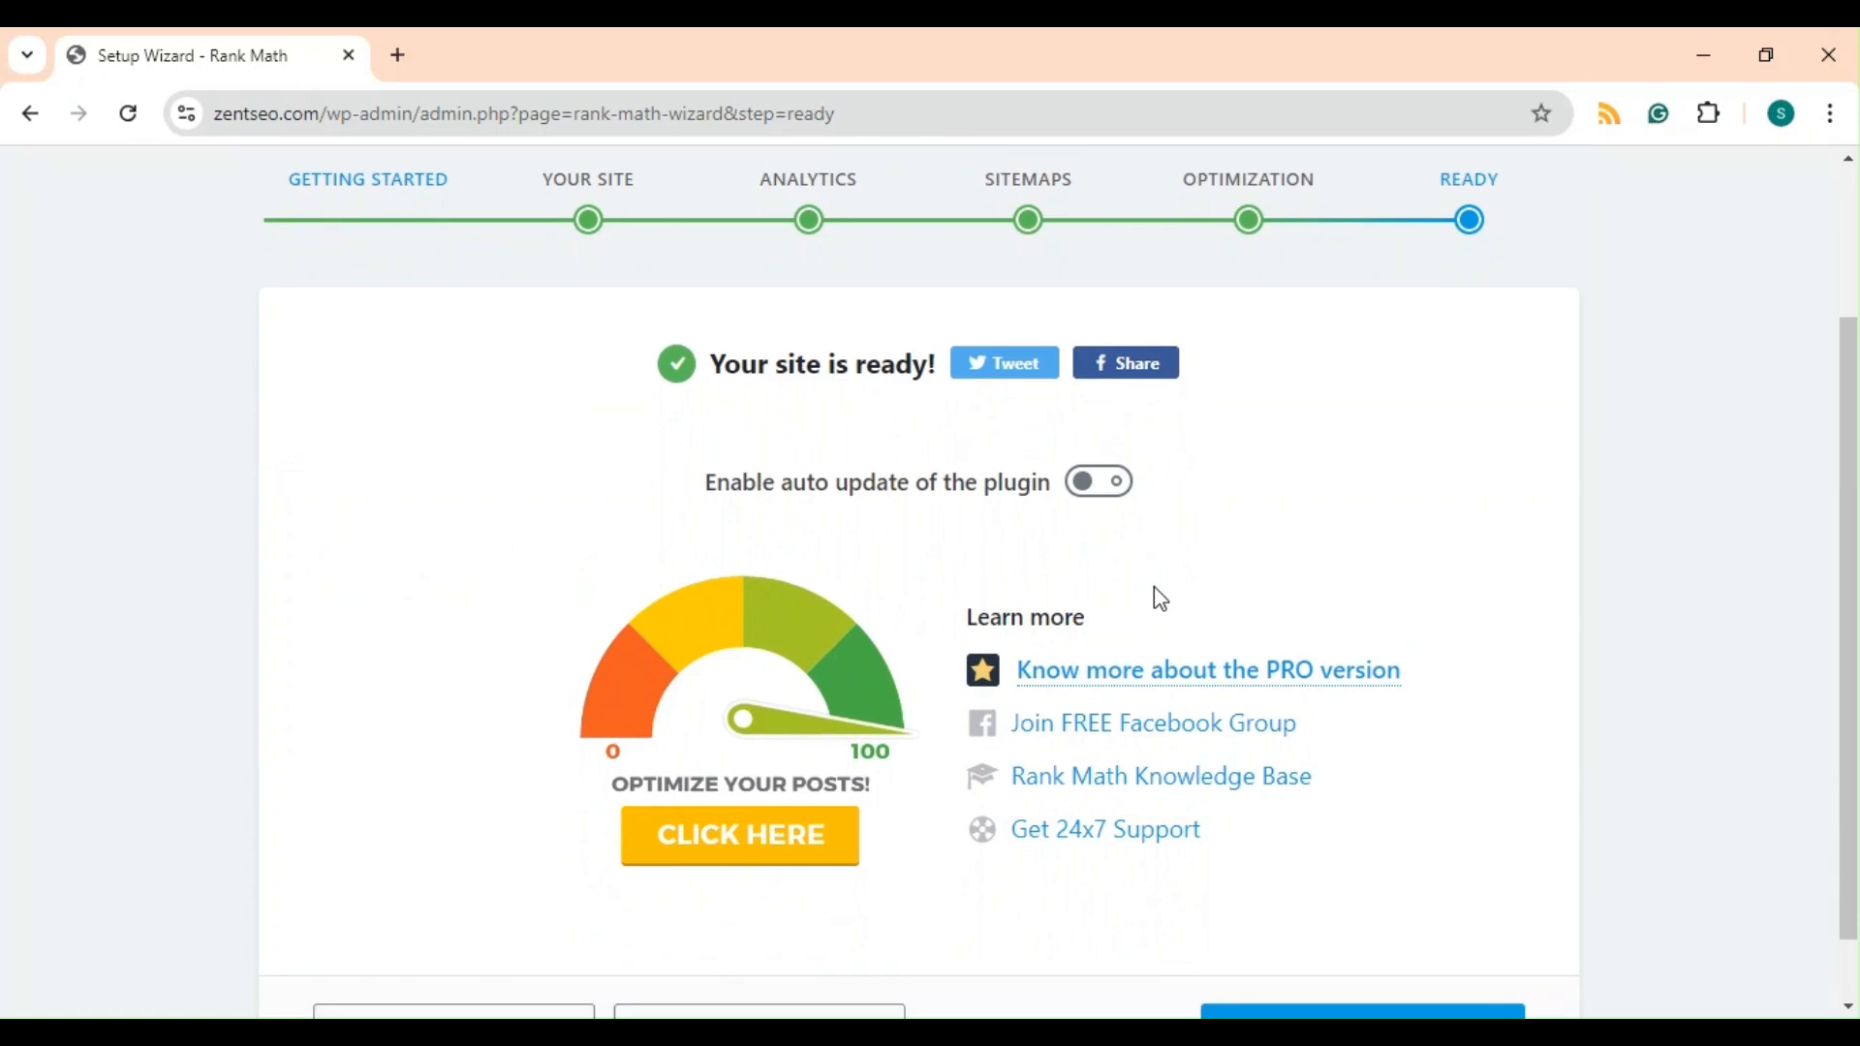
scroll(1155, 591, down, 1)
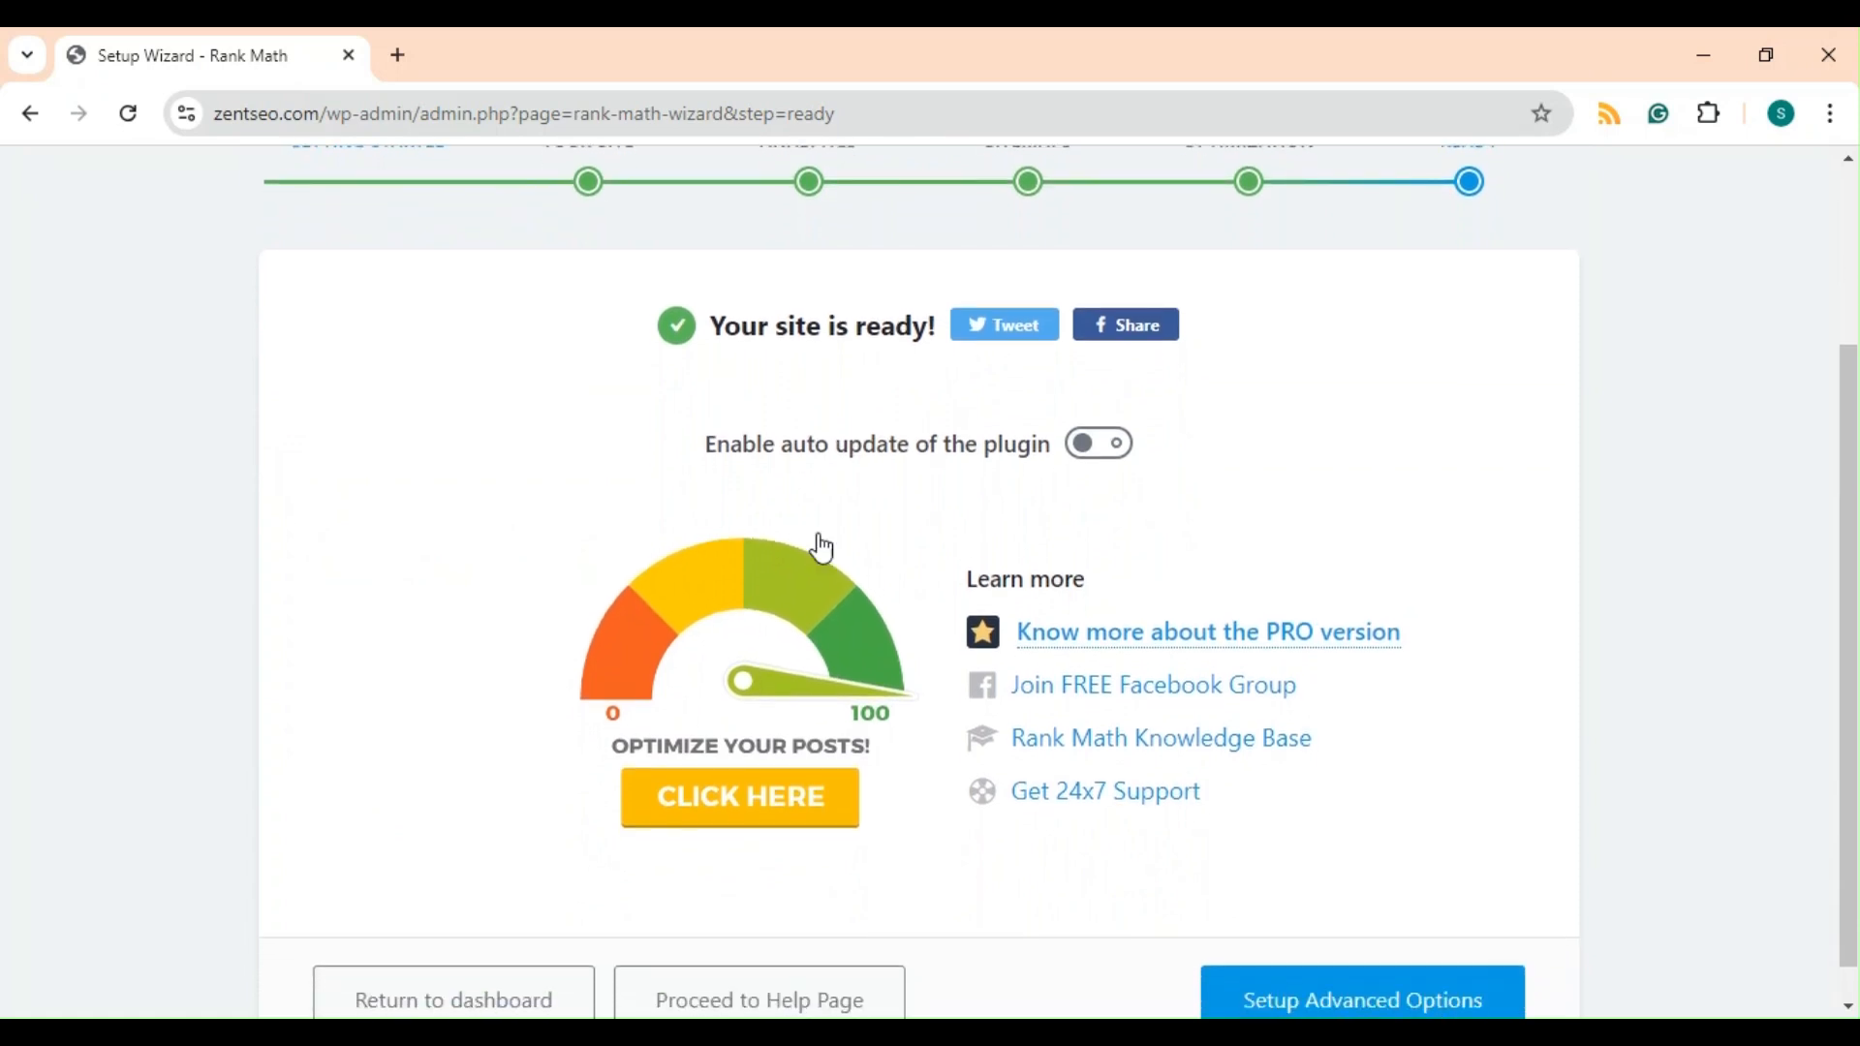
scroll(946, 455, down, 1)
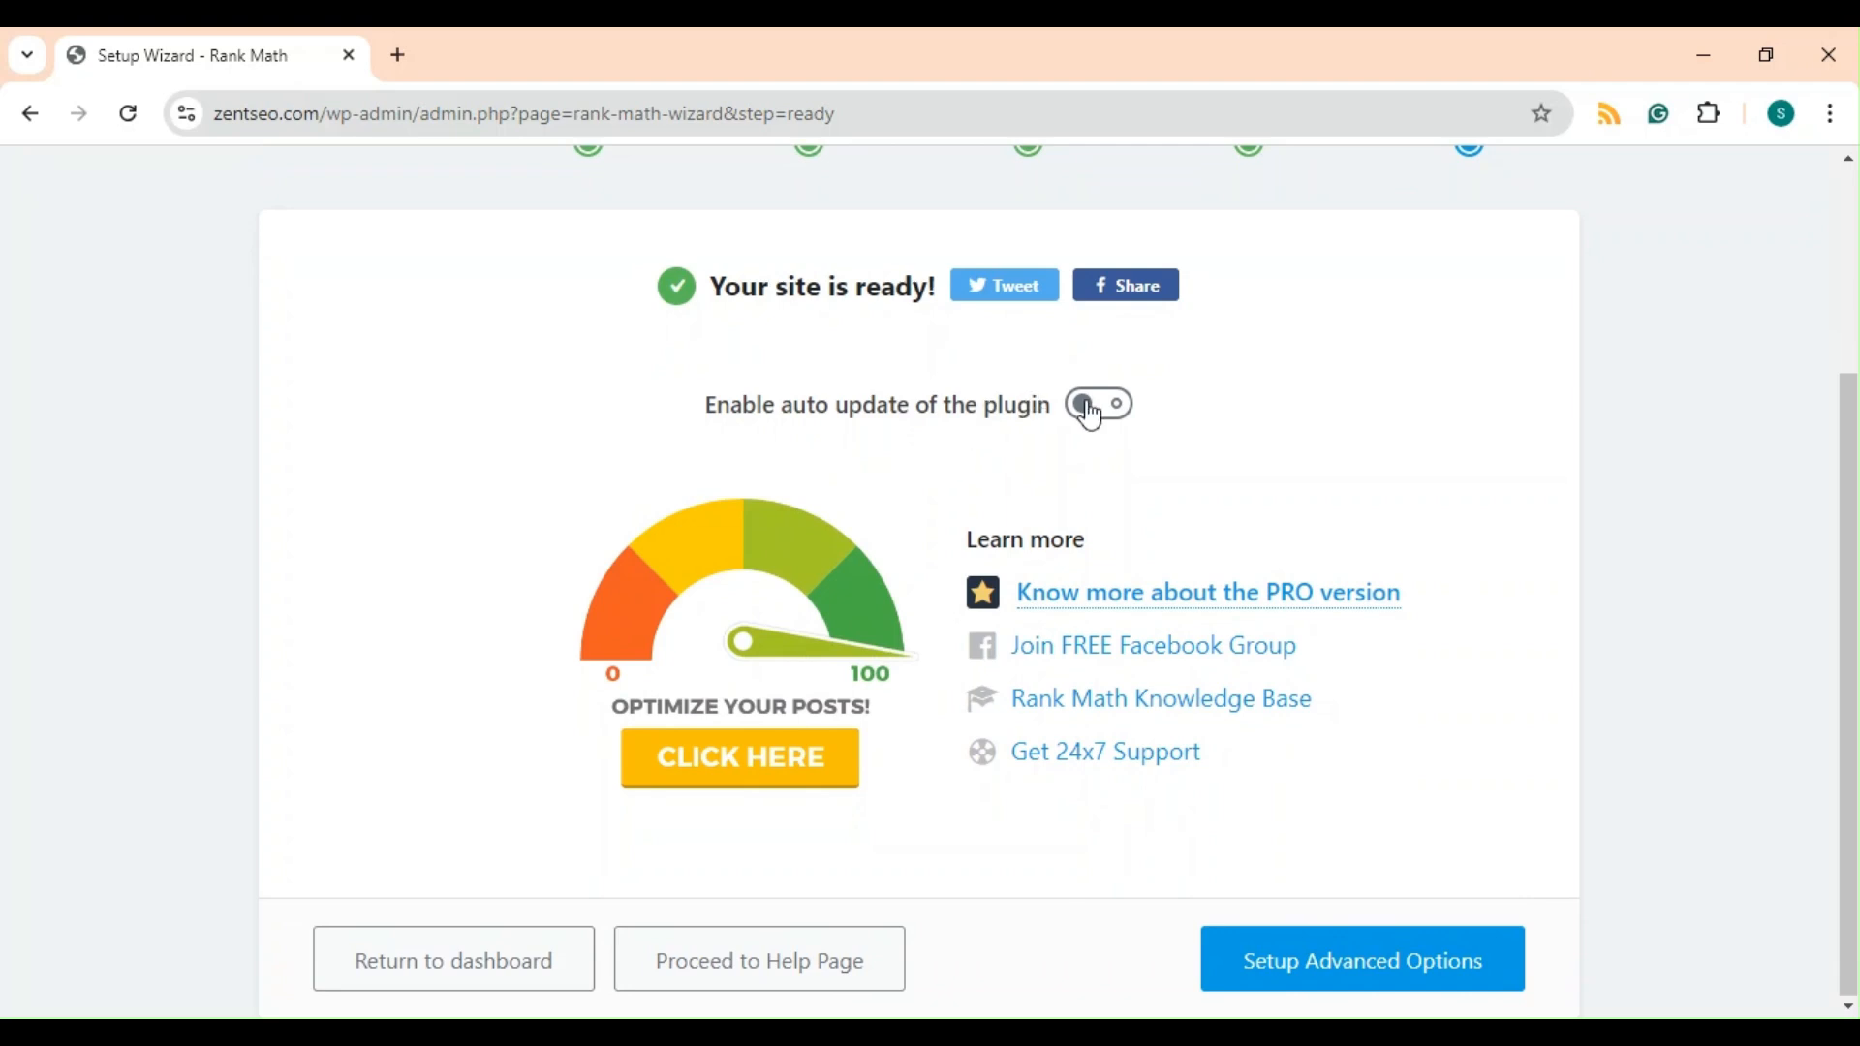
scroll(1086, 415, up, 2)
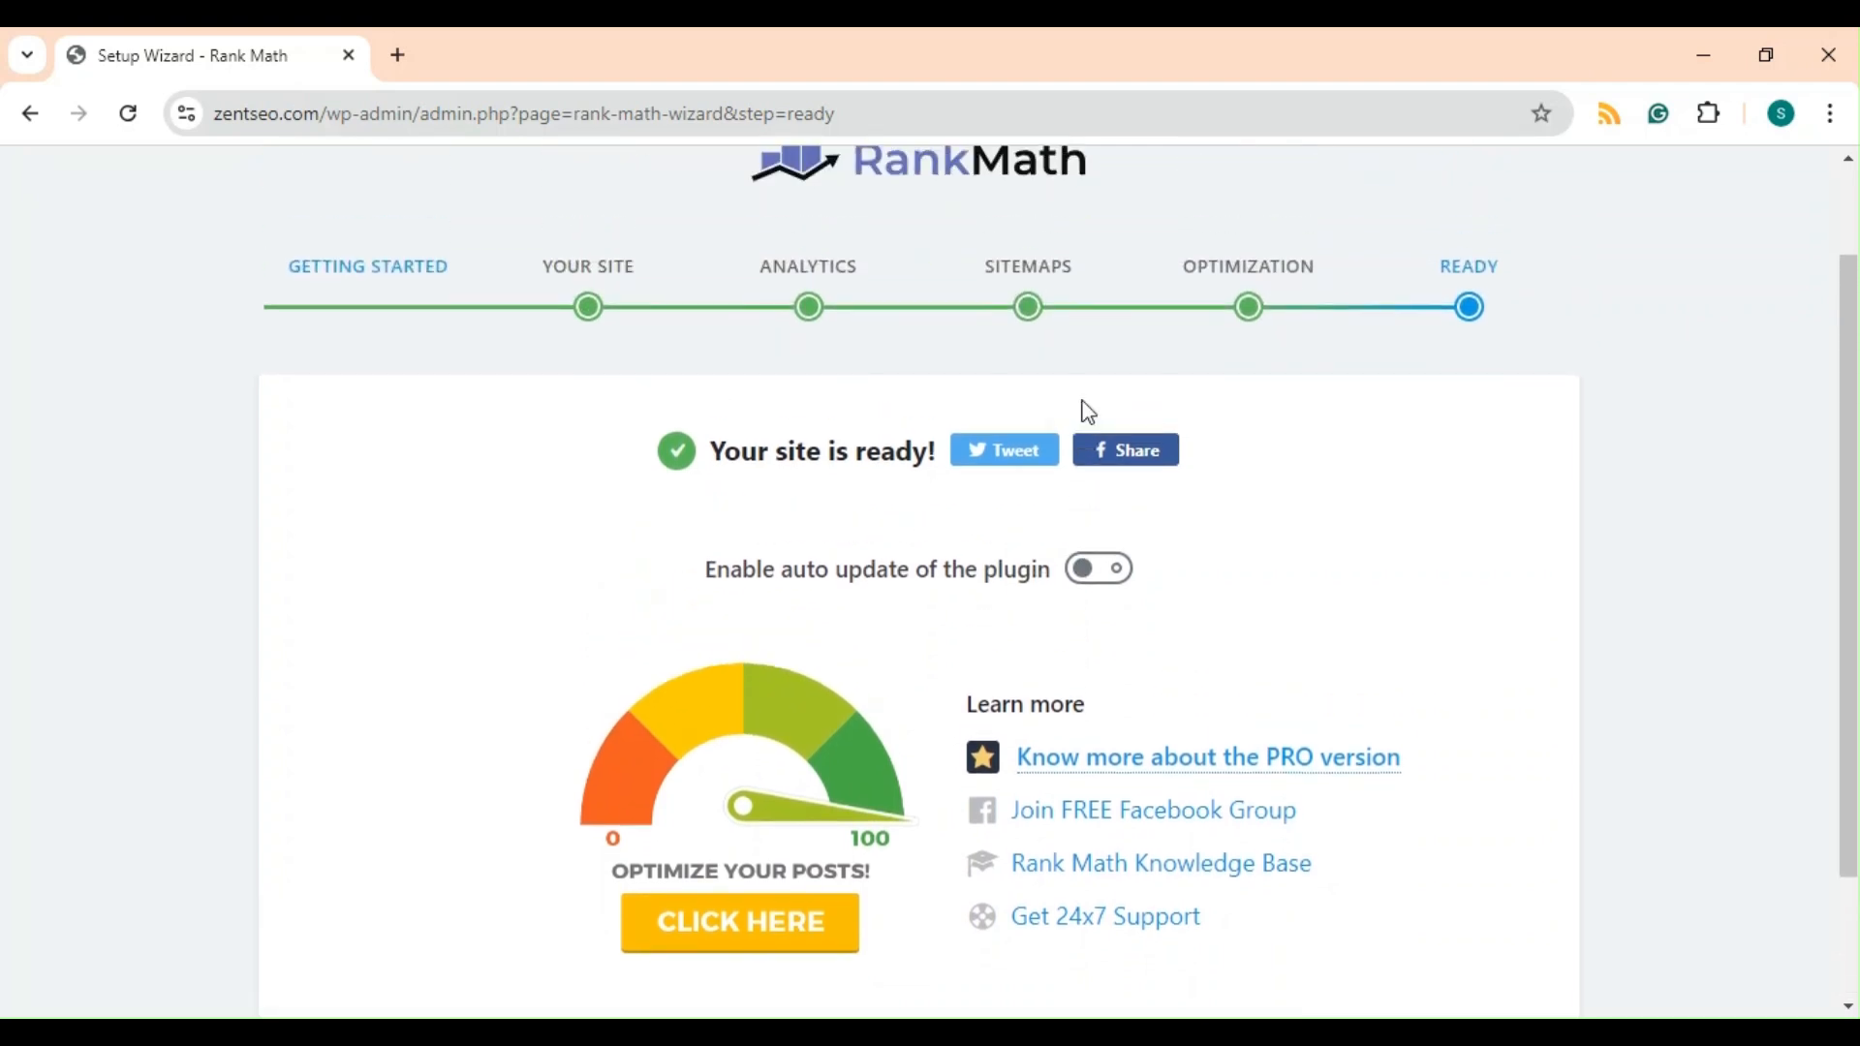
scroll(1243, 582, down, 2)
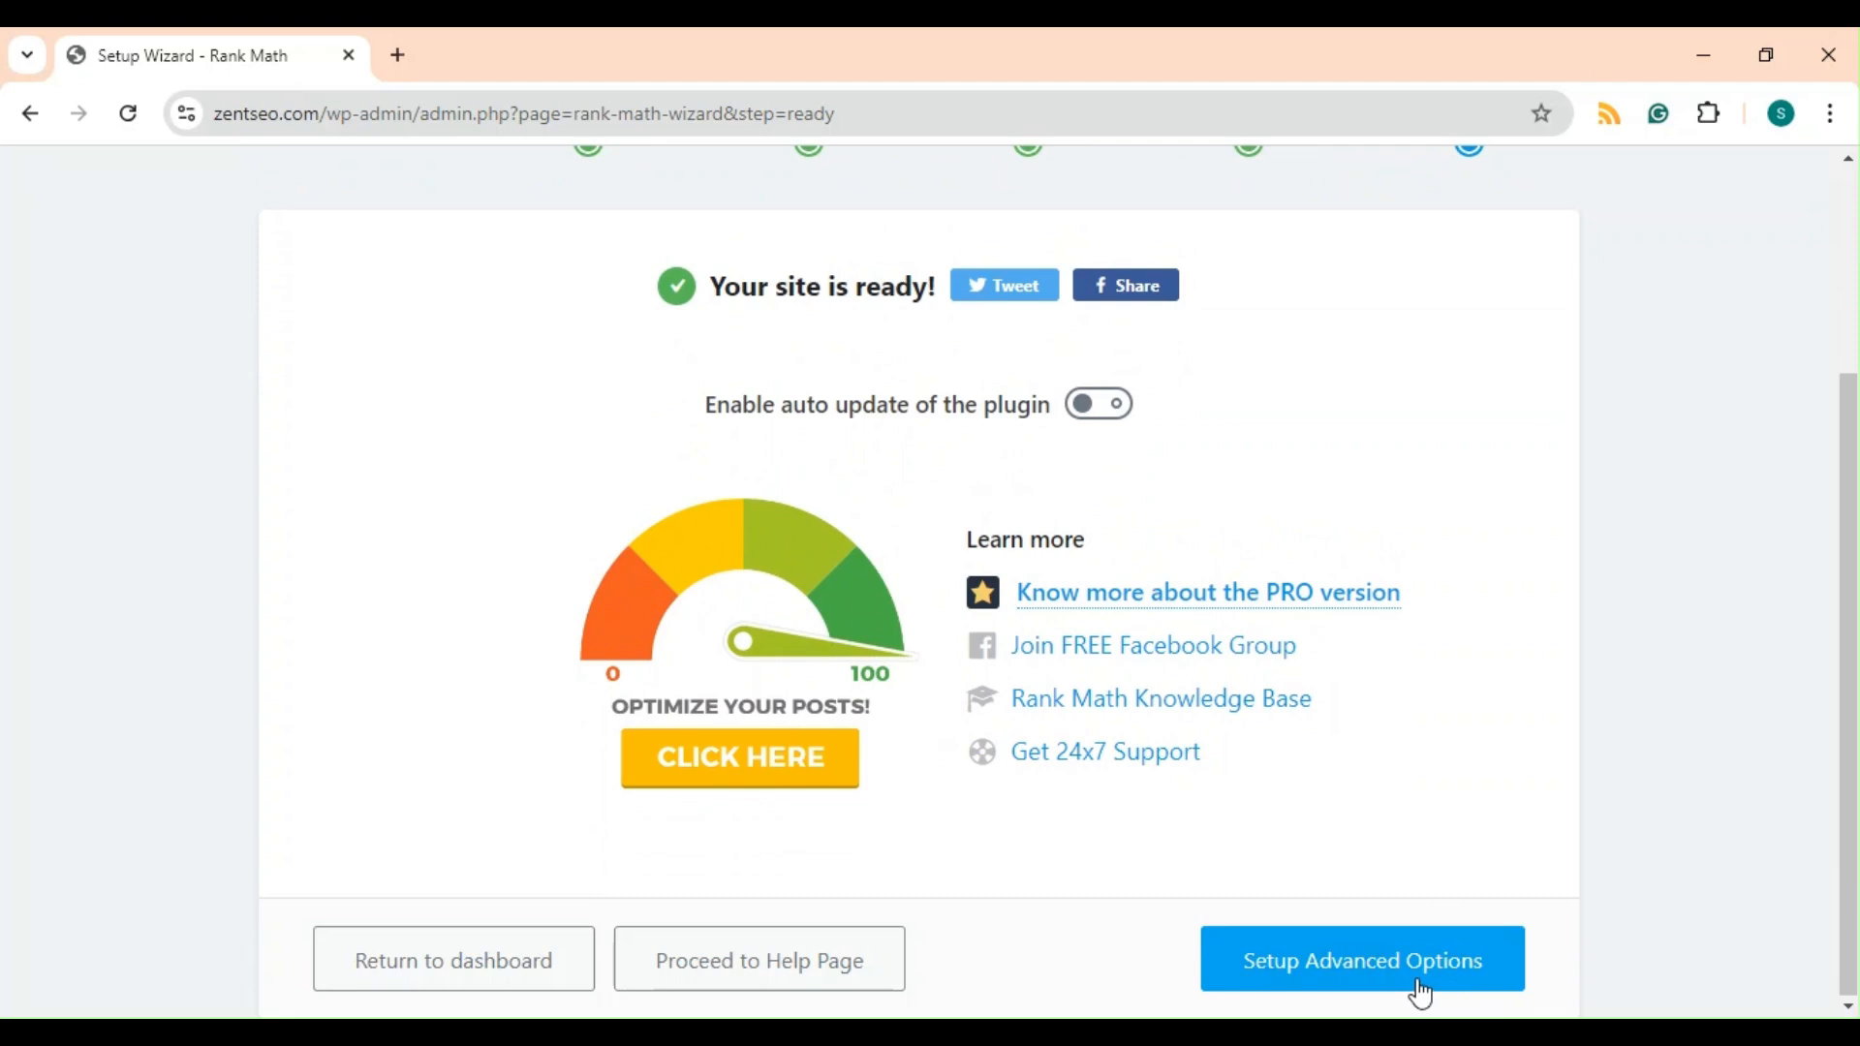
click(1419, 993)
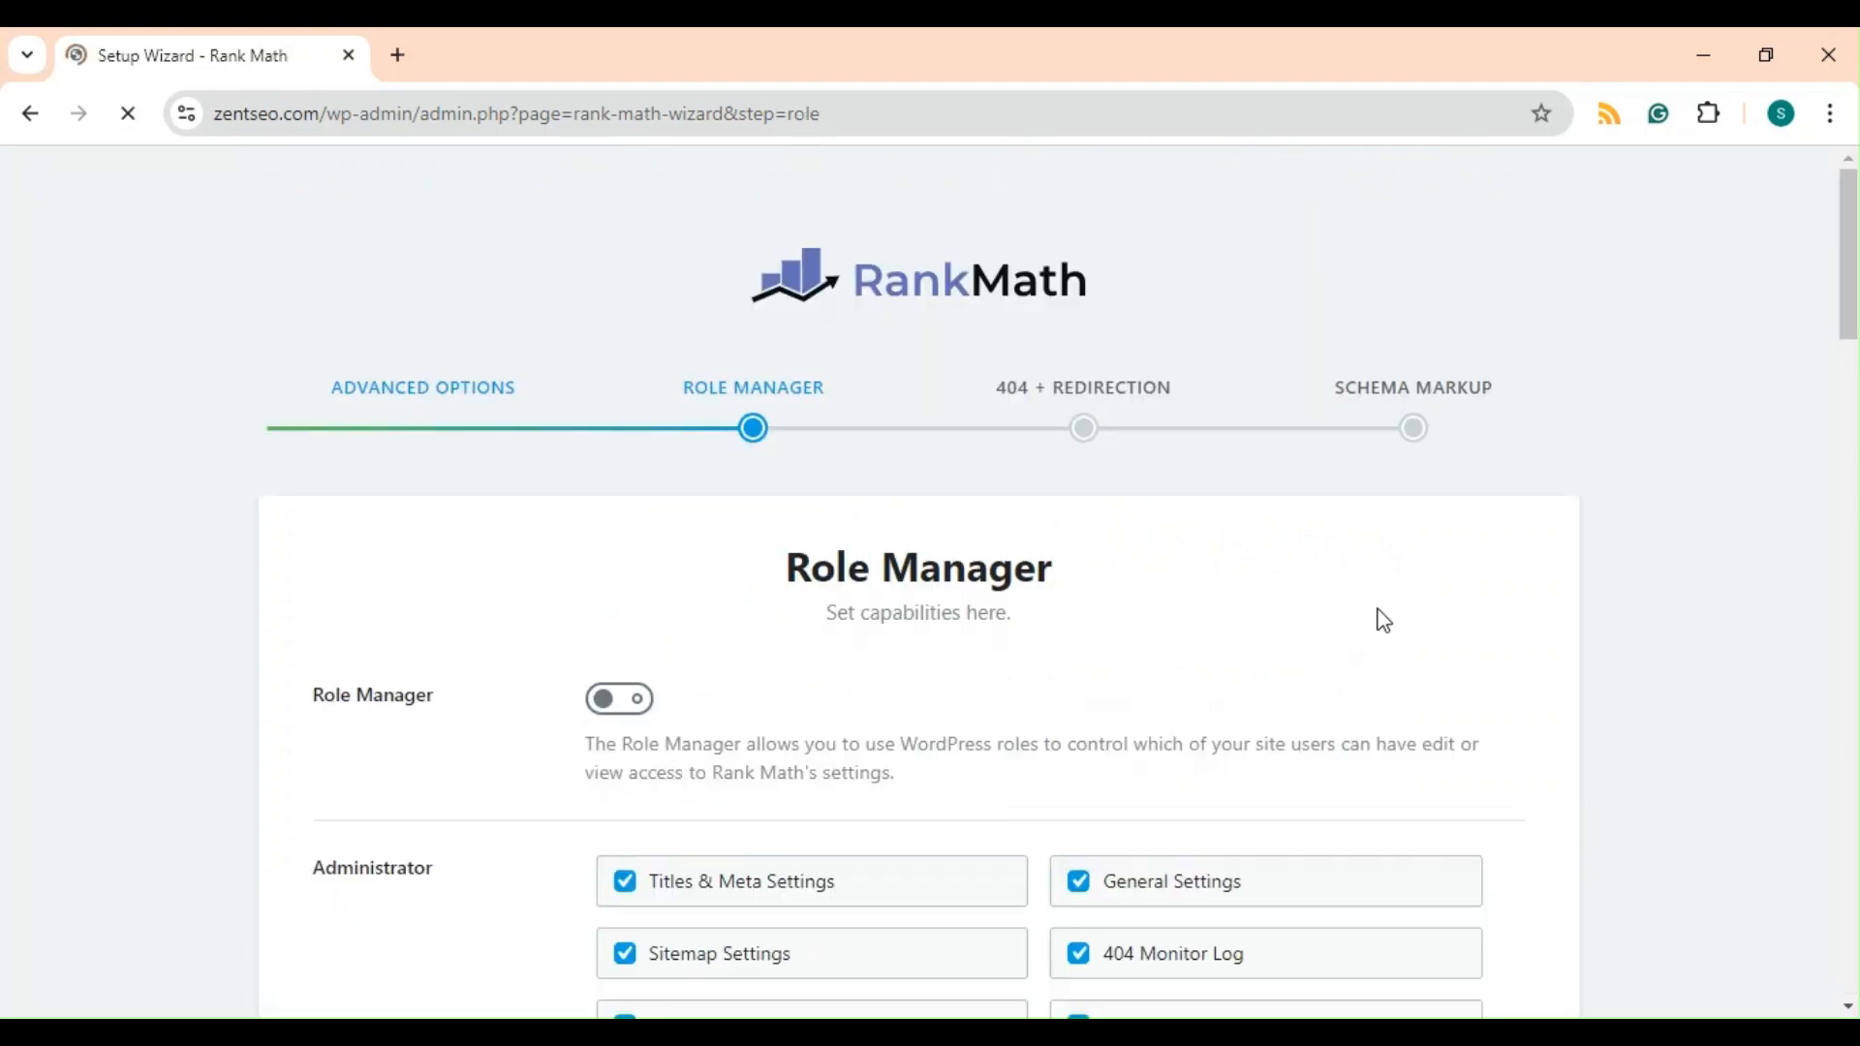
Save the Role Manager step with the Role Manager left off.
scroll(1290, 419, down, 2)
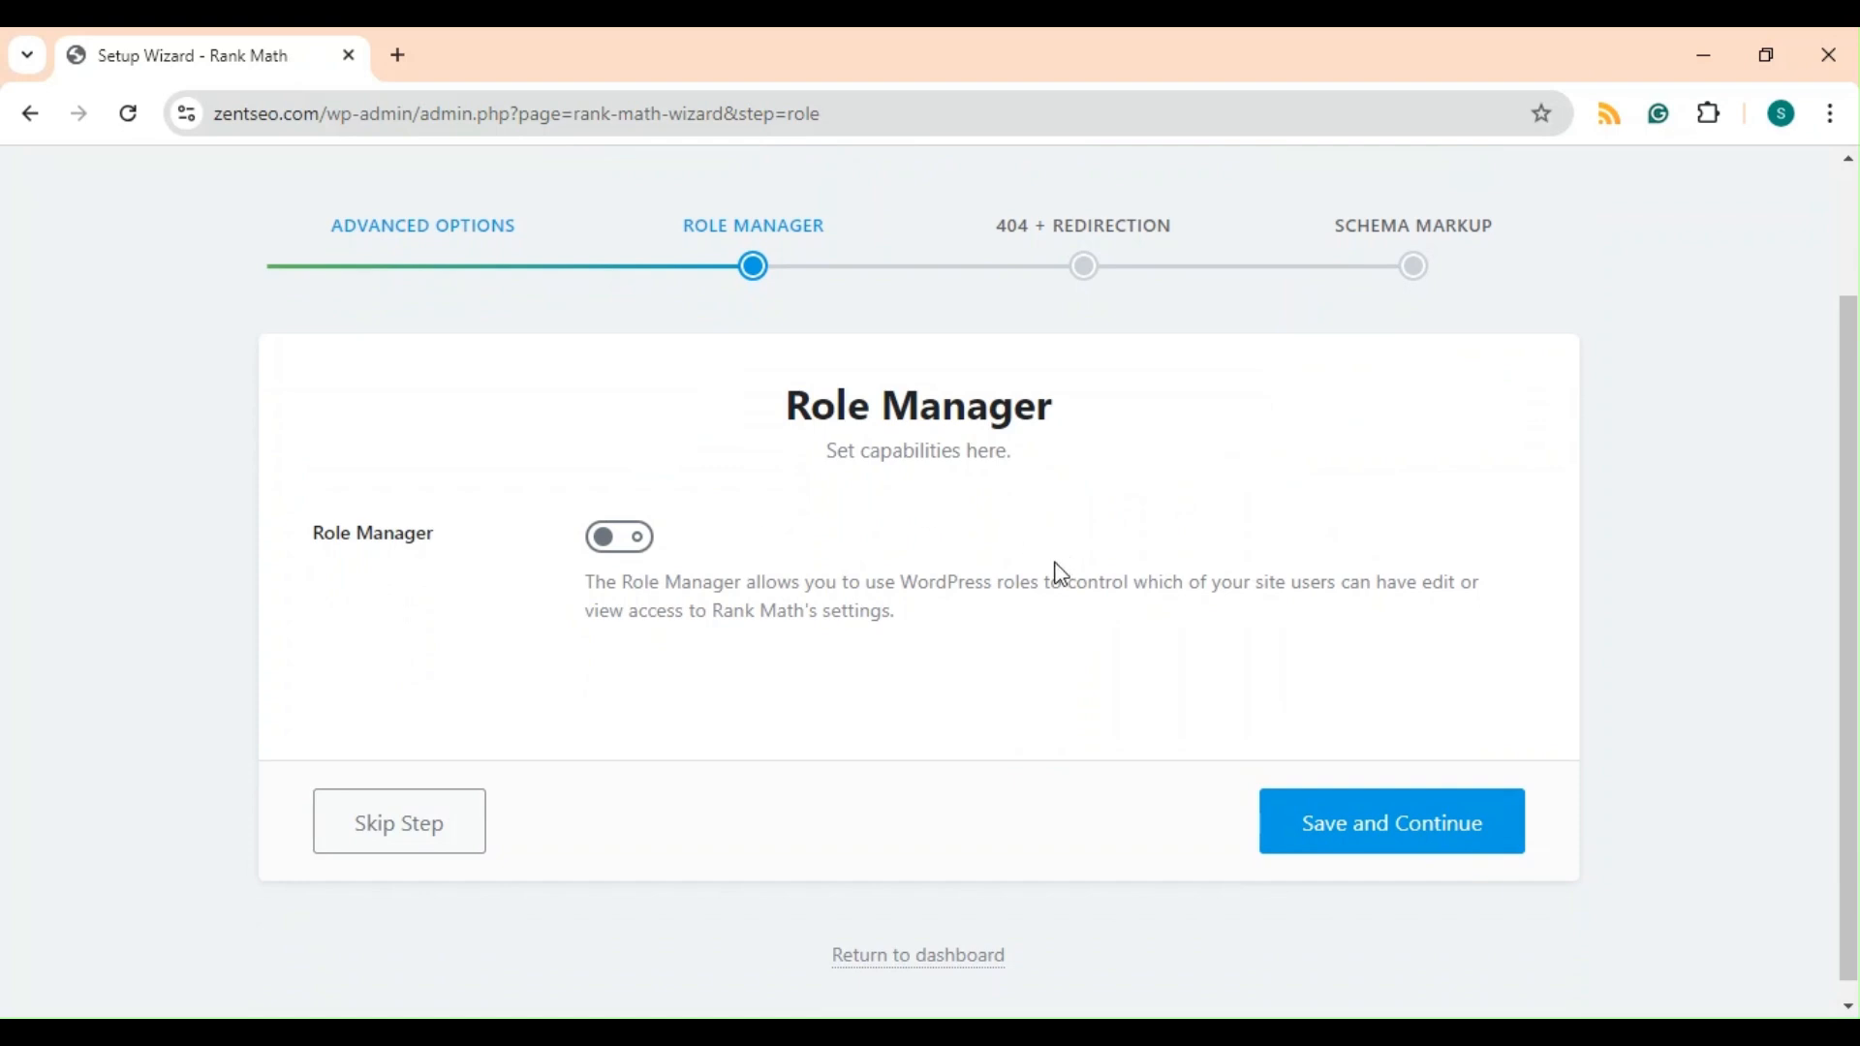
click(1313, 822)
Turn on the 404 Monitor and Redirections and save the 404 + Redirection step.
scroll(1228, 724, down, 2)
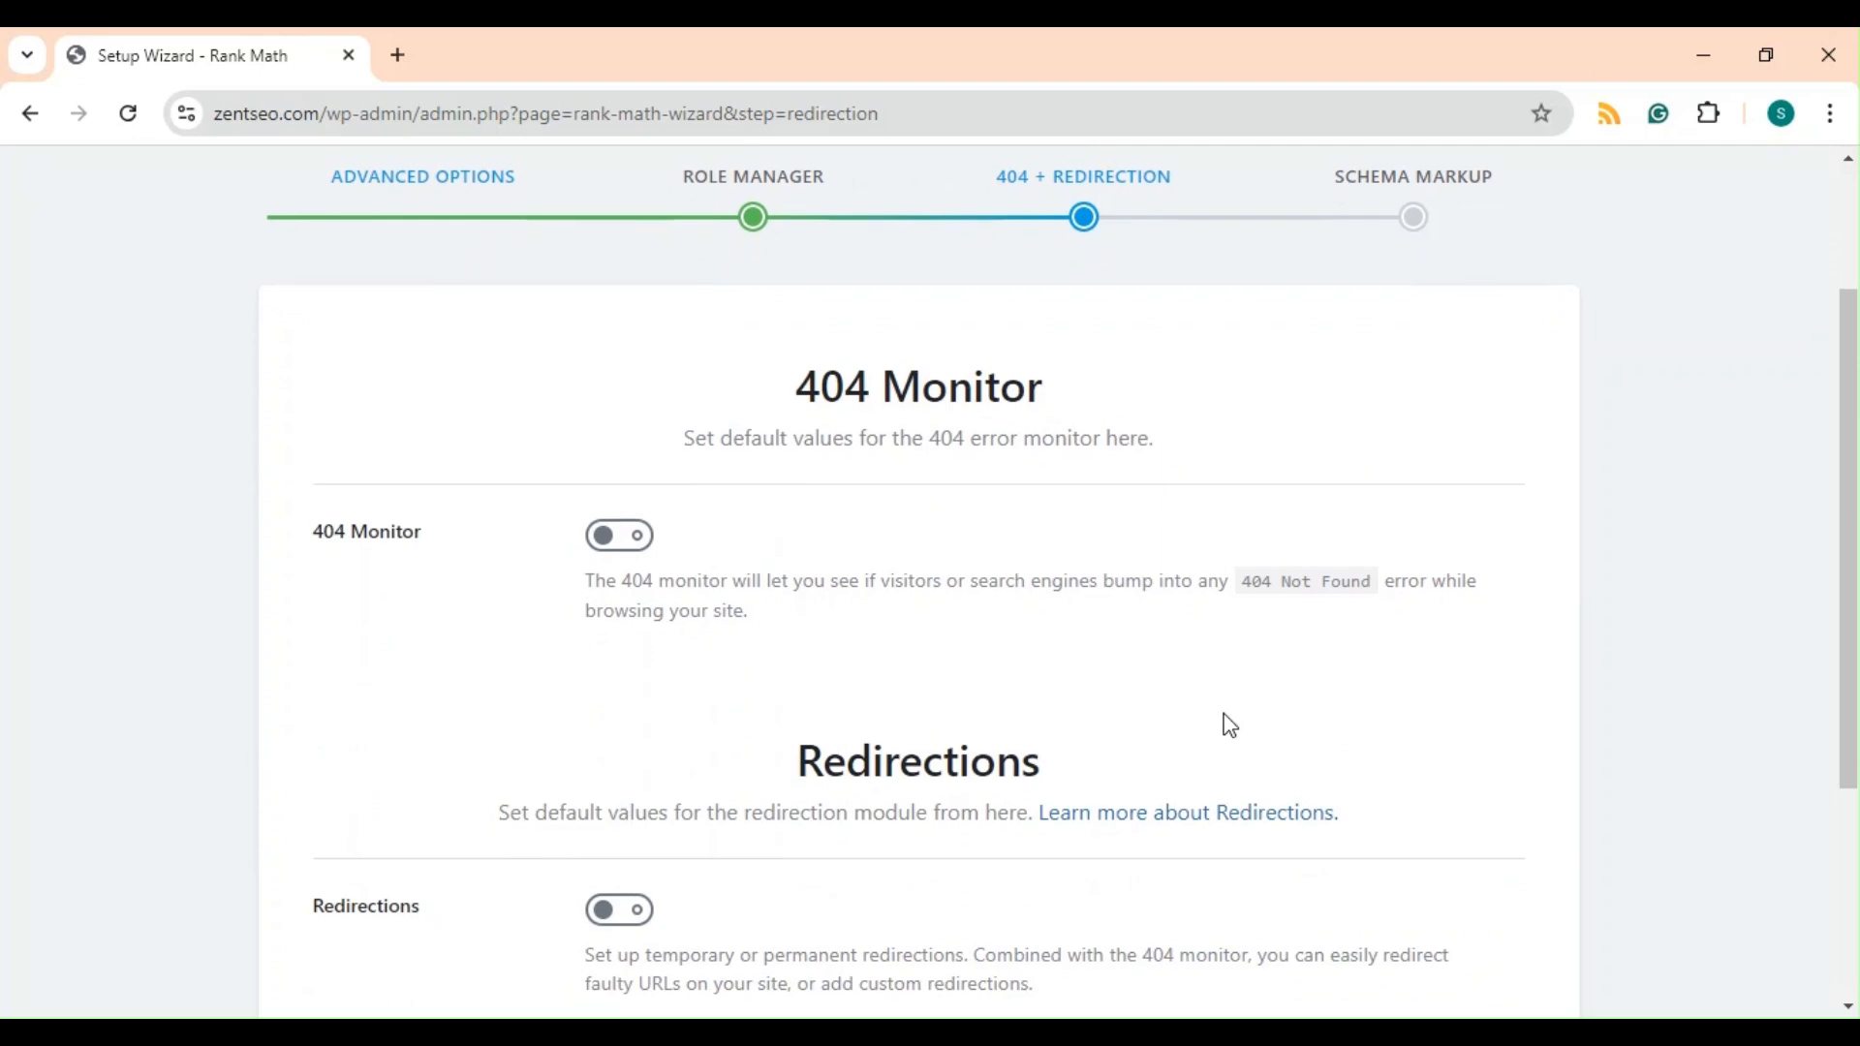
click(620, 534)
scroll(736, 659, down, 2)
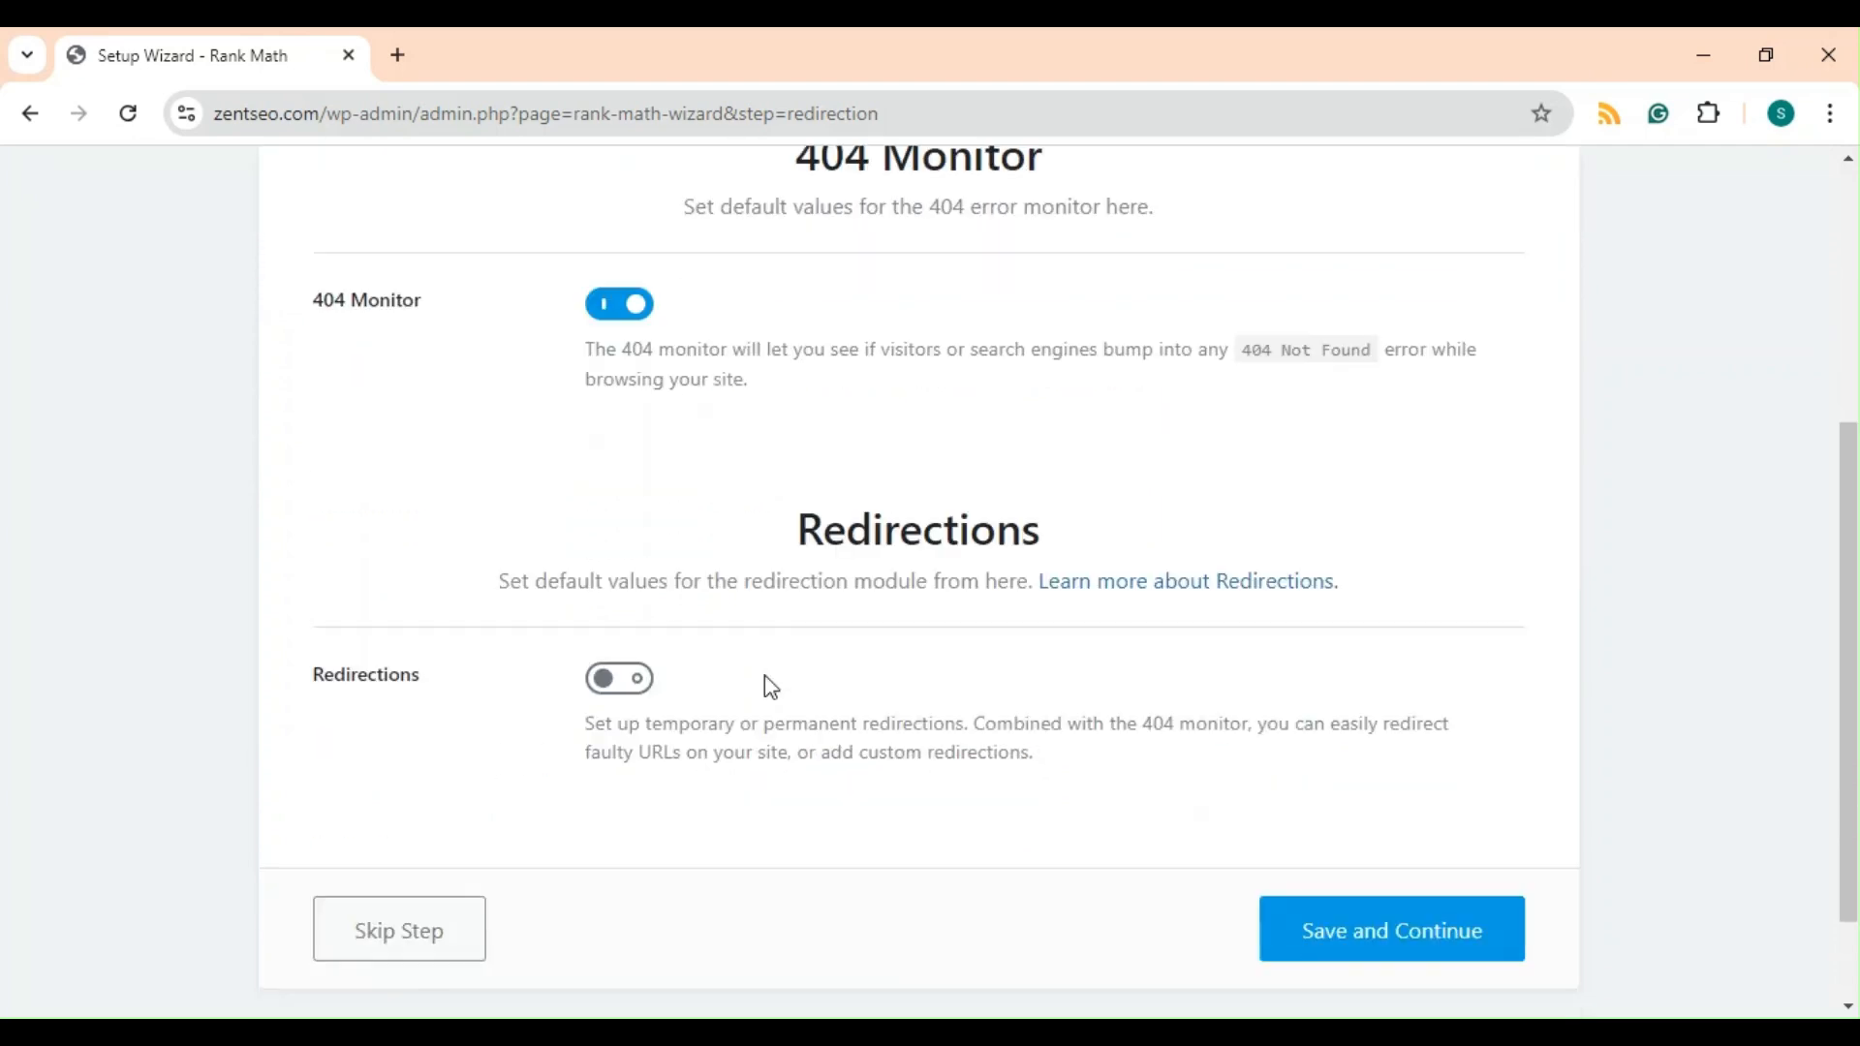
scroll(771, 686, down, 1)
click(632, 612)
click(1449, 875)
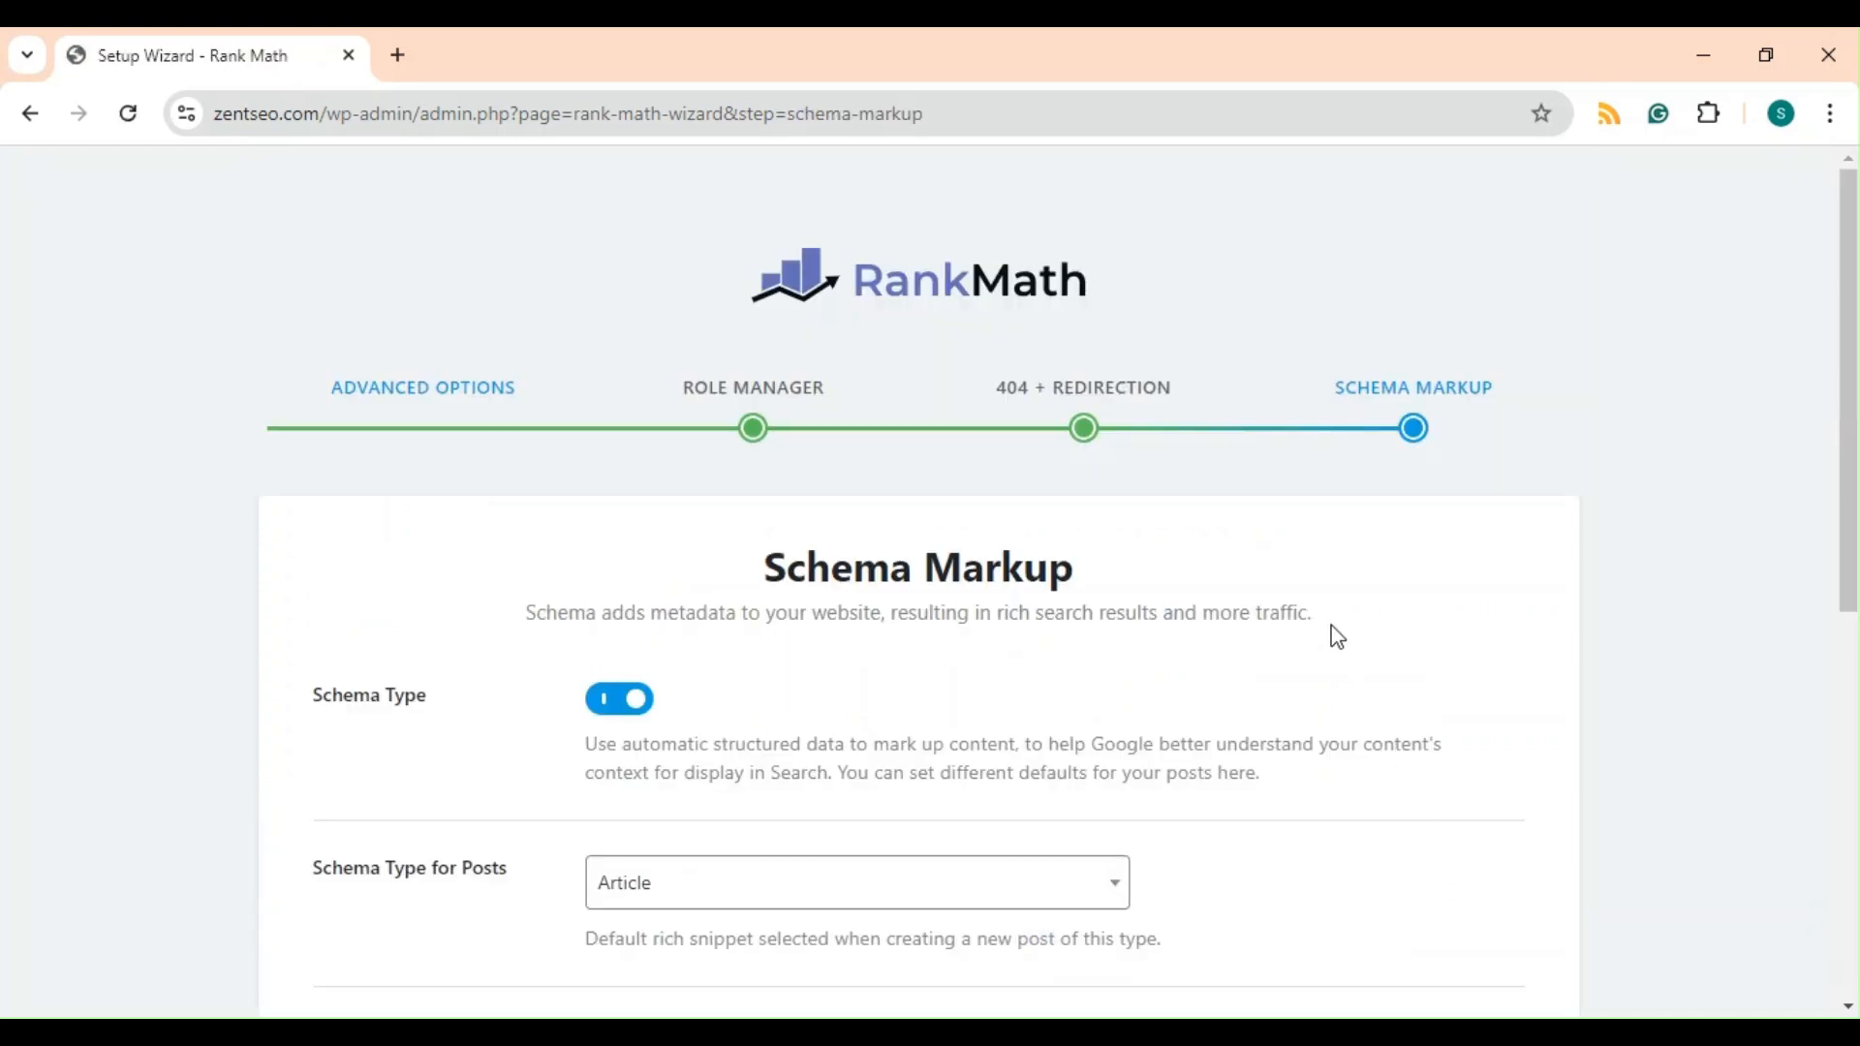
Review the schema type choices for posts on the Schema Markup step, keeping Article selected.
scroll(1336, 636, down, 2)
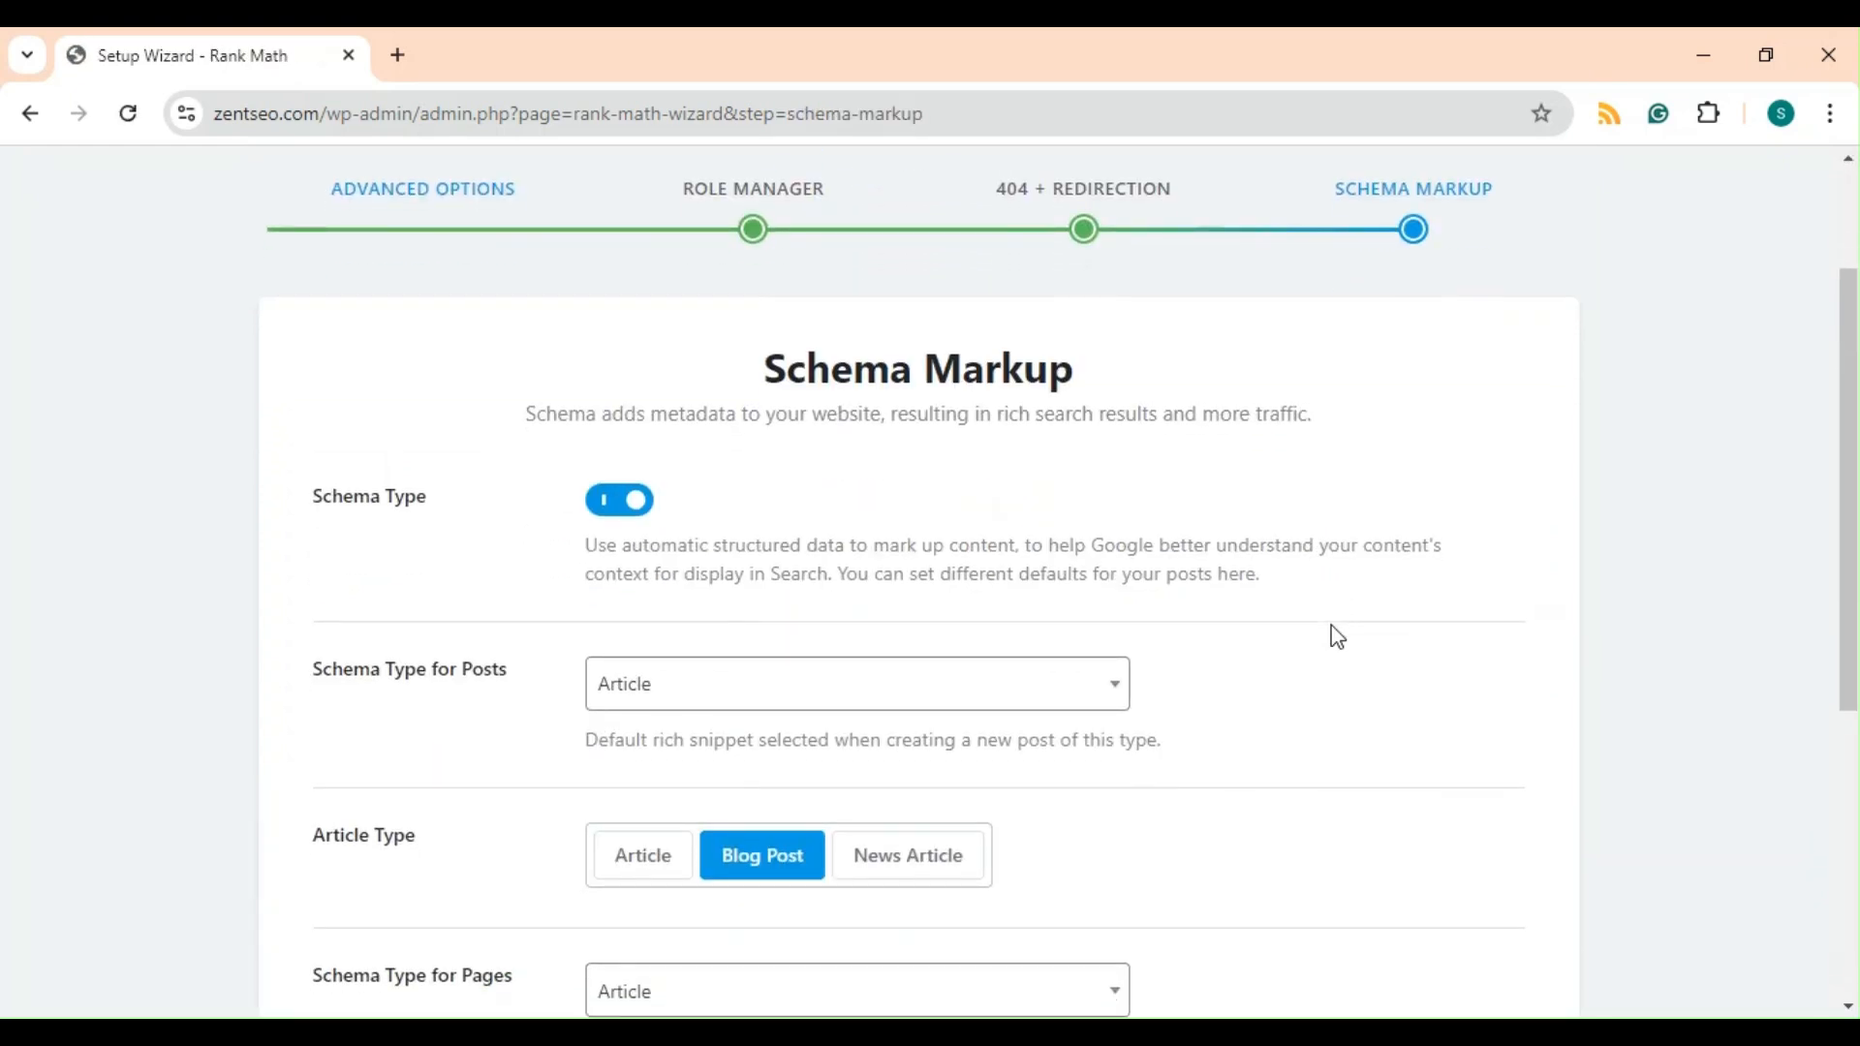
scroll(1337, 636, down, 1)
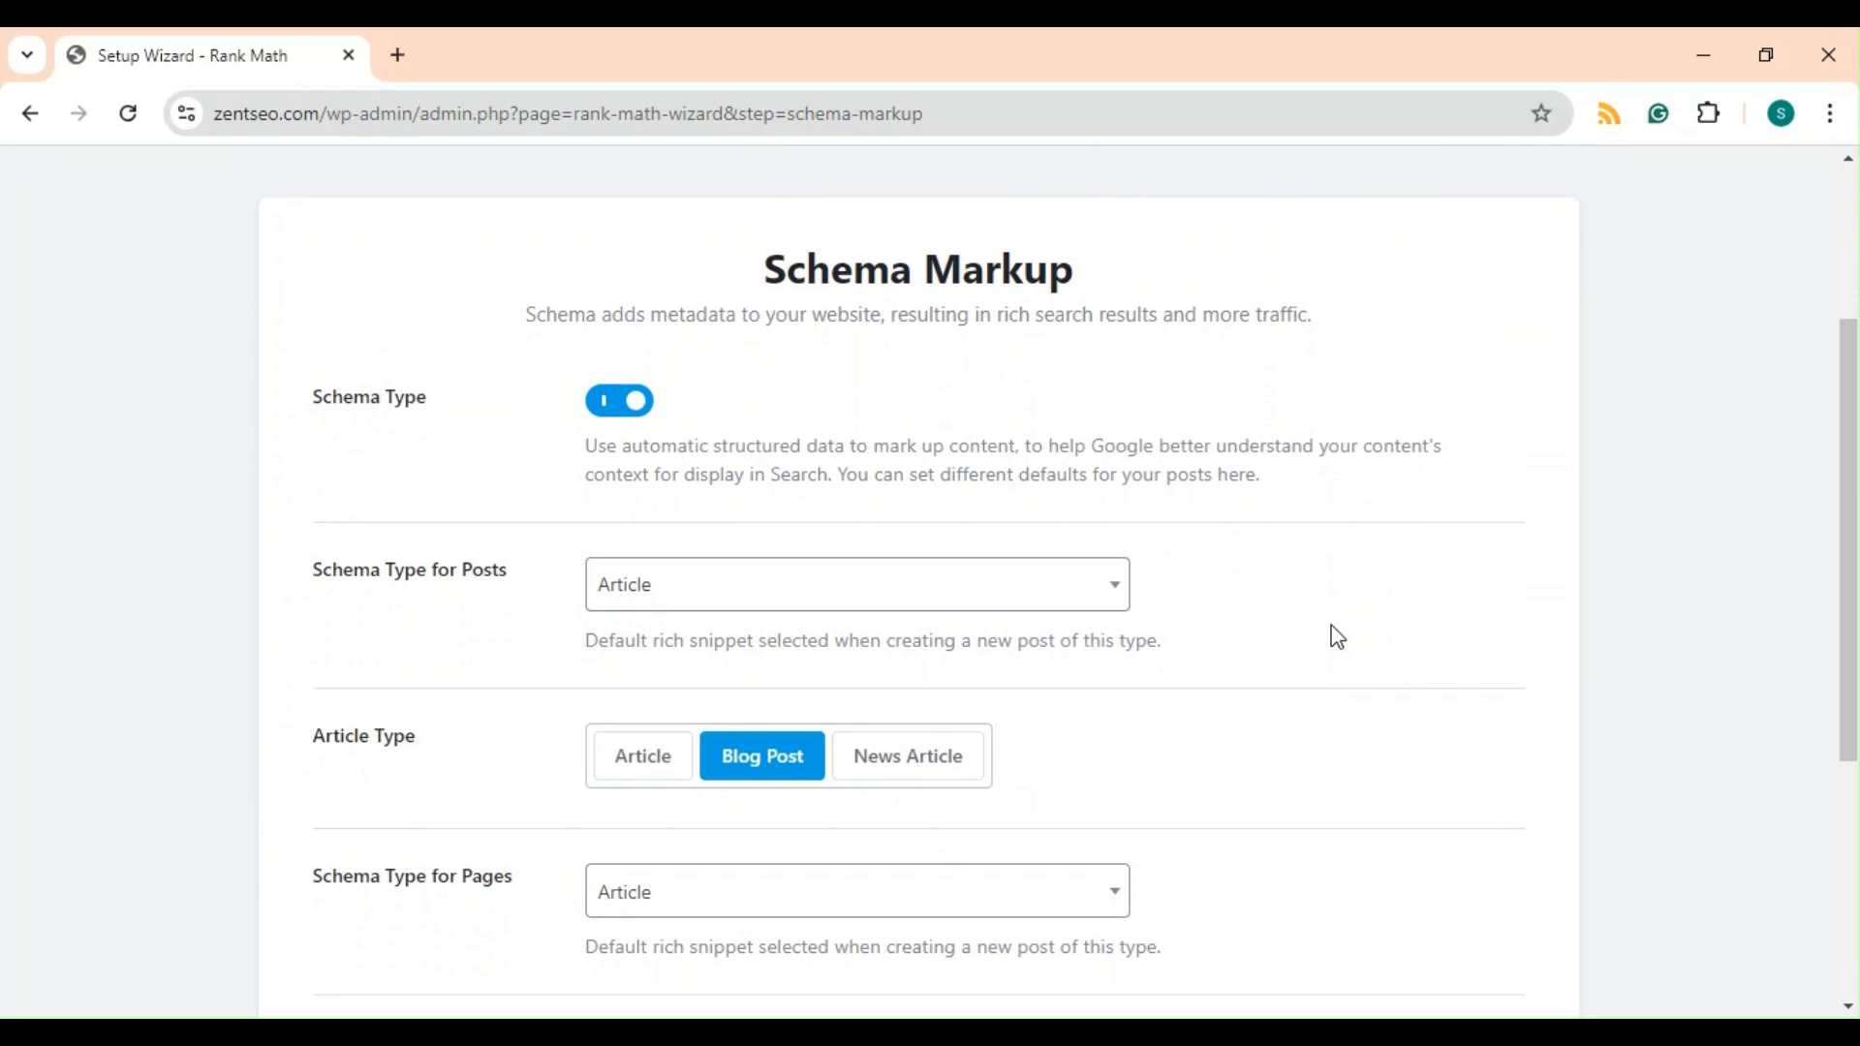
scroll(1292, 612, down, 1)
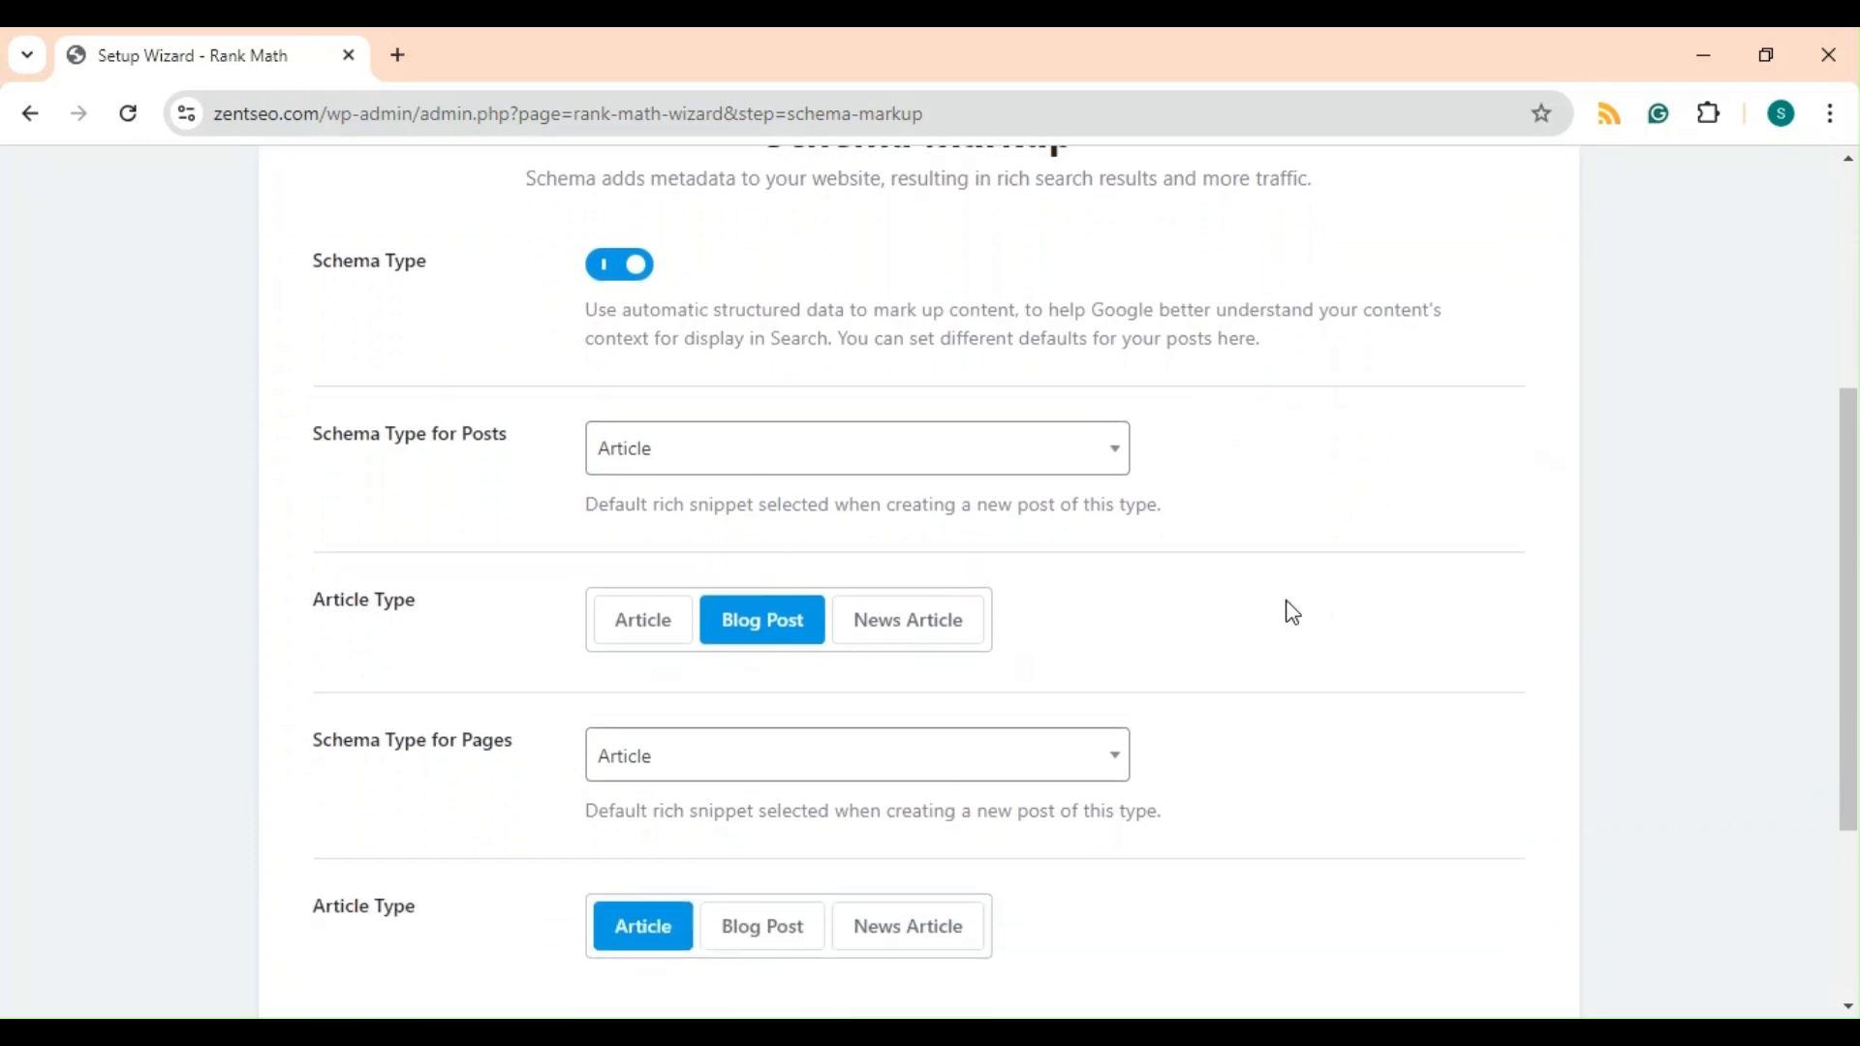
click(698, 465)
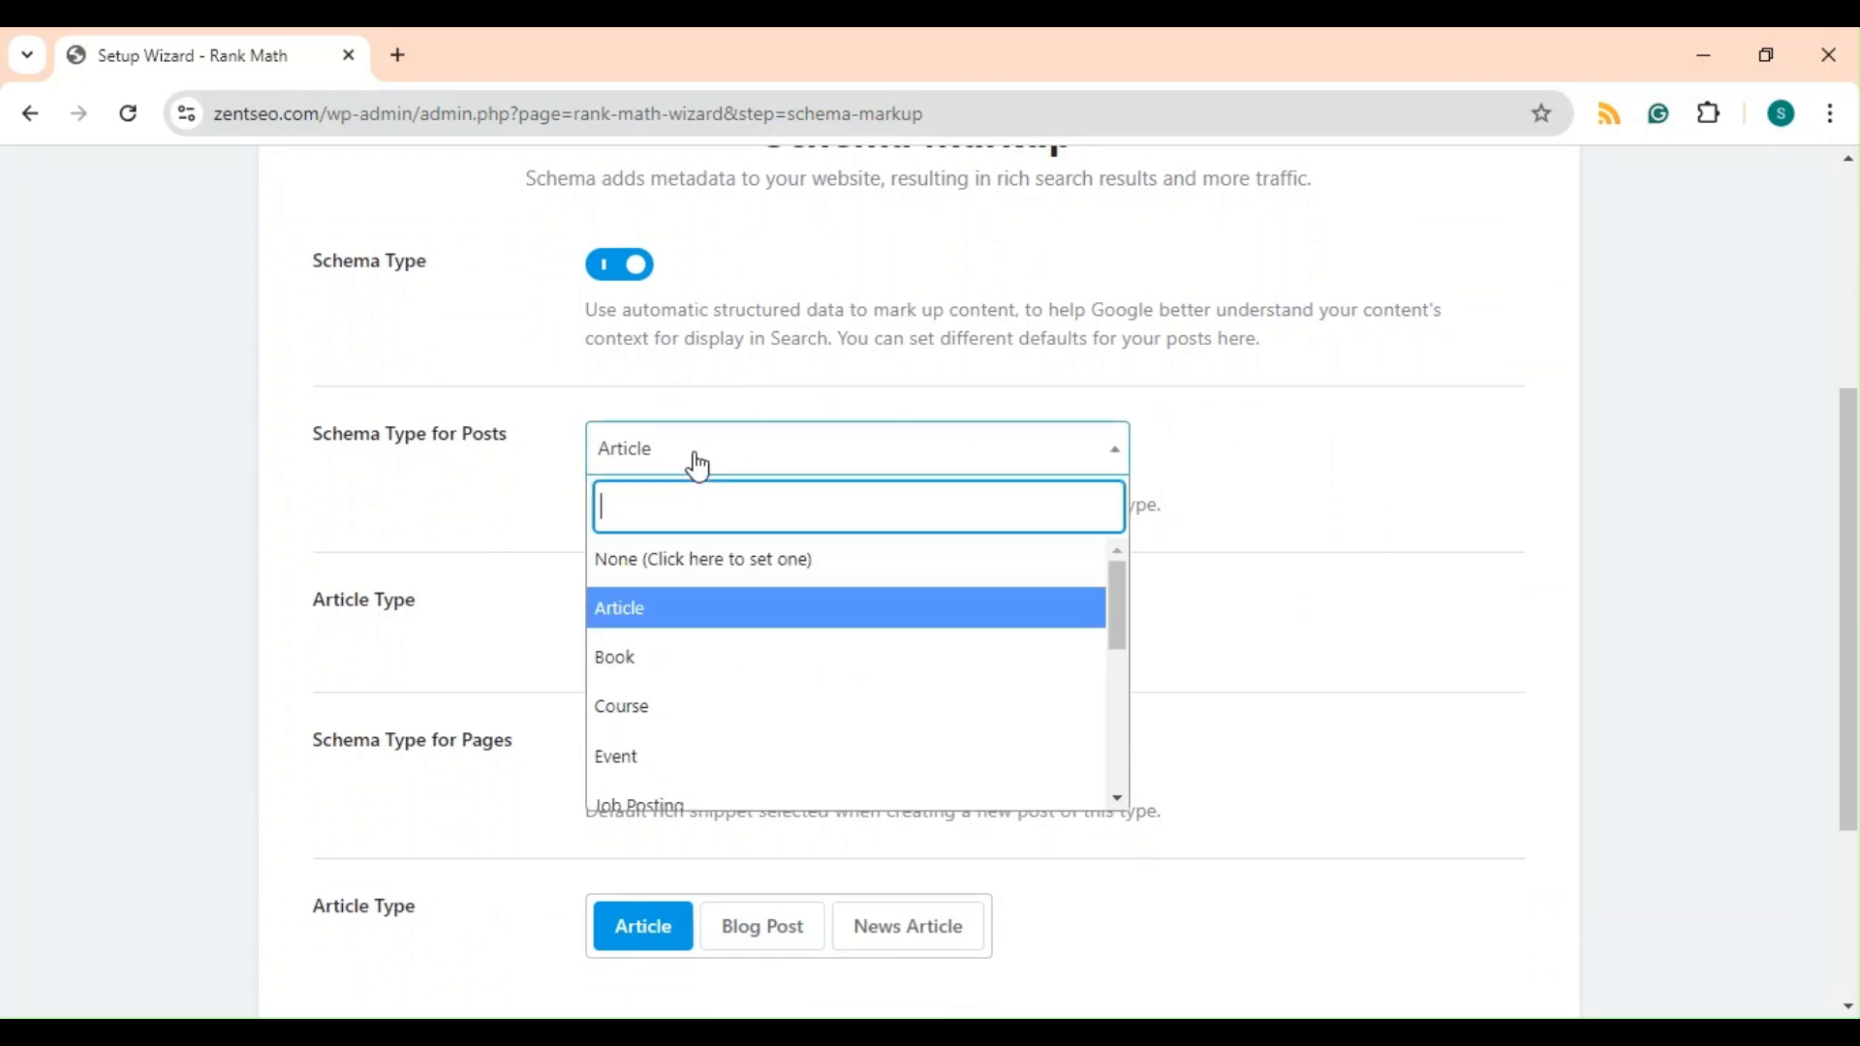
scroll(810, 623, down, 2)
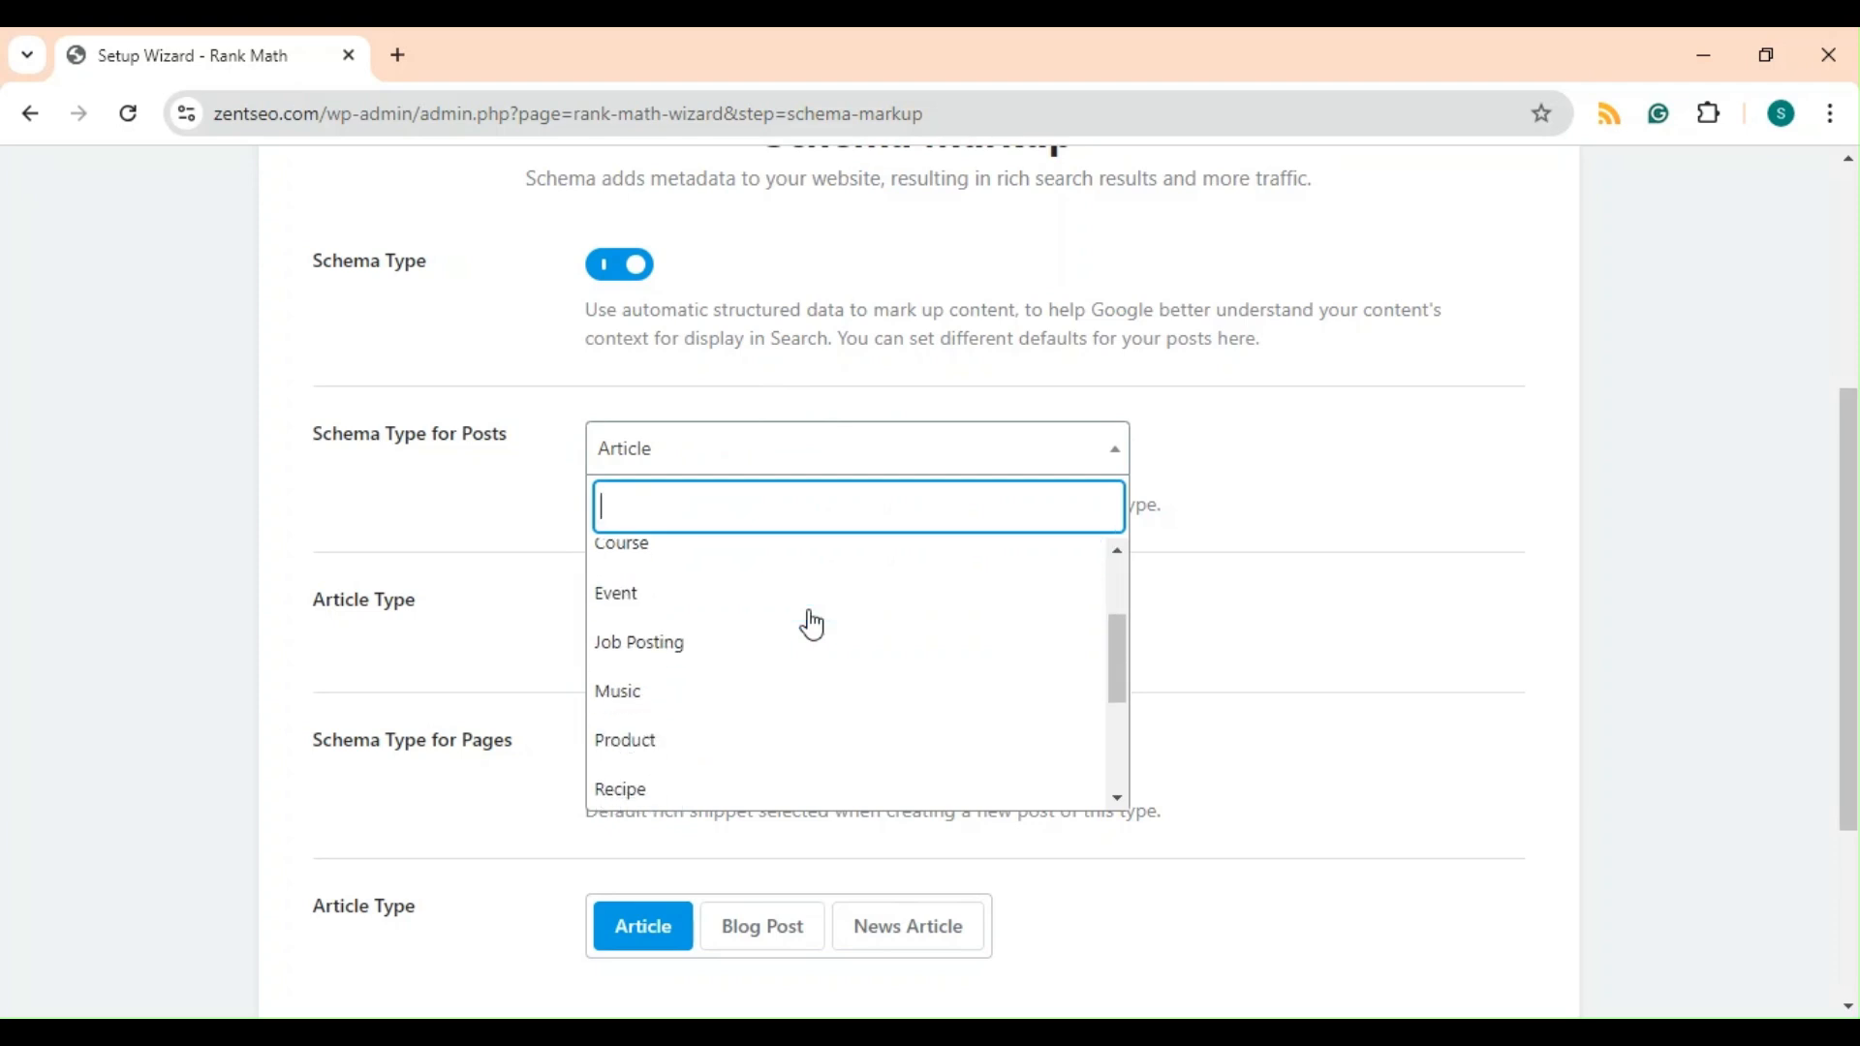
scroll(812, 625, down, 3)
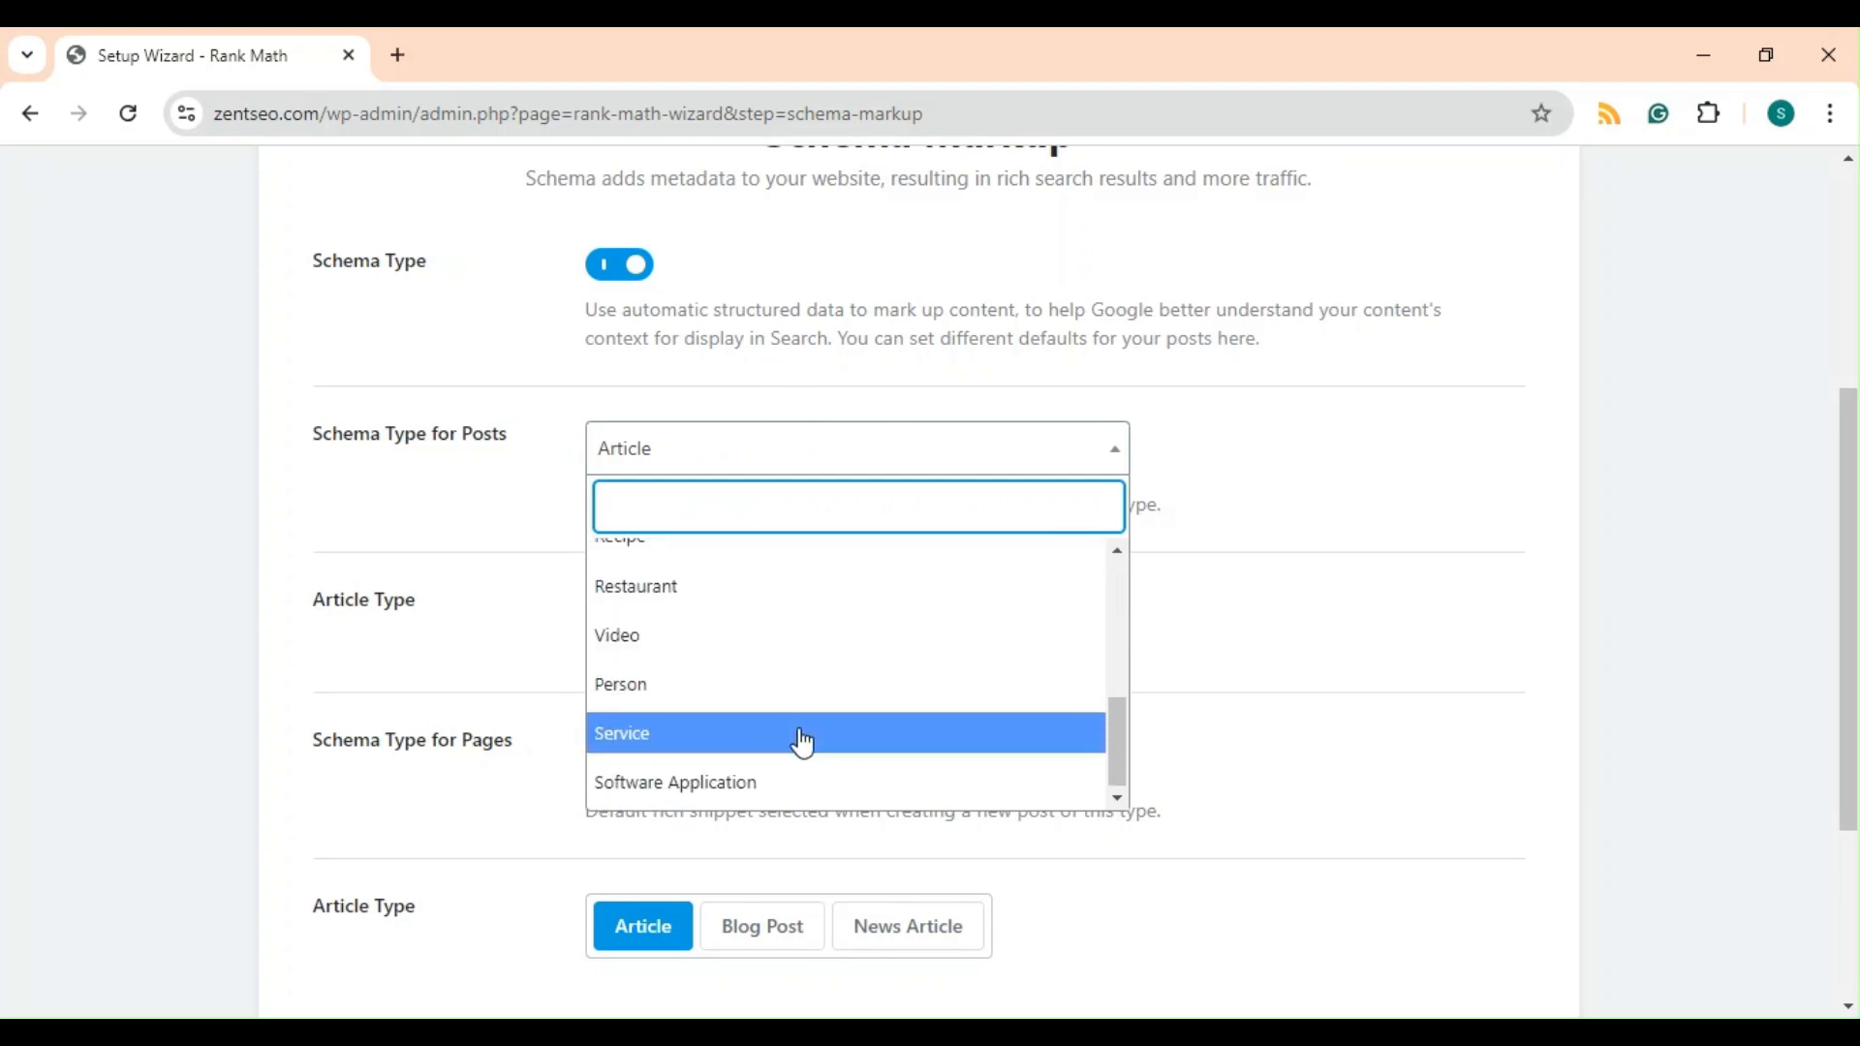
scroll(818, 620, up, 5)
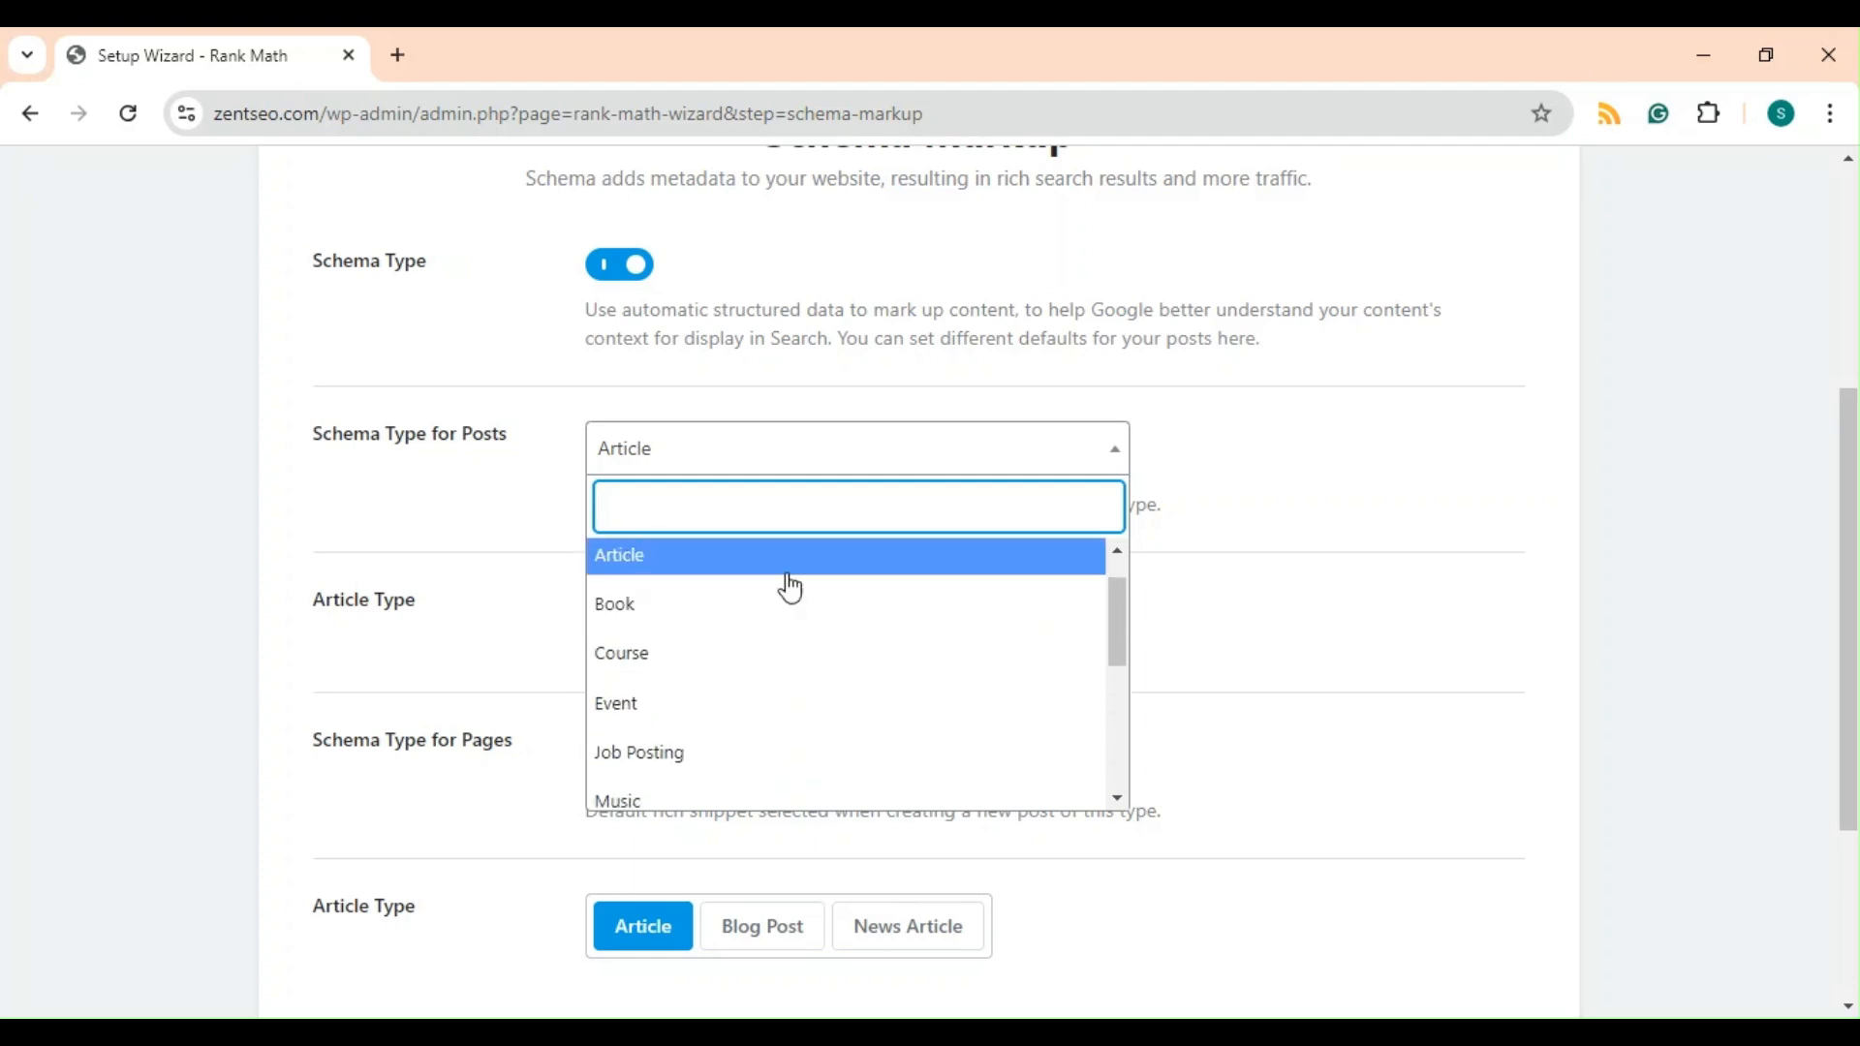
click(787, 571)
scroll(819, 414, up, 1)
scroll(819, 415, down, 3)
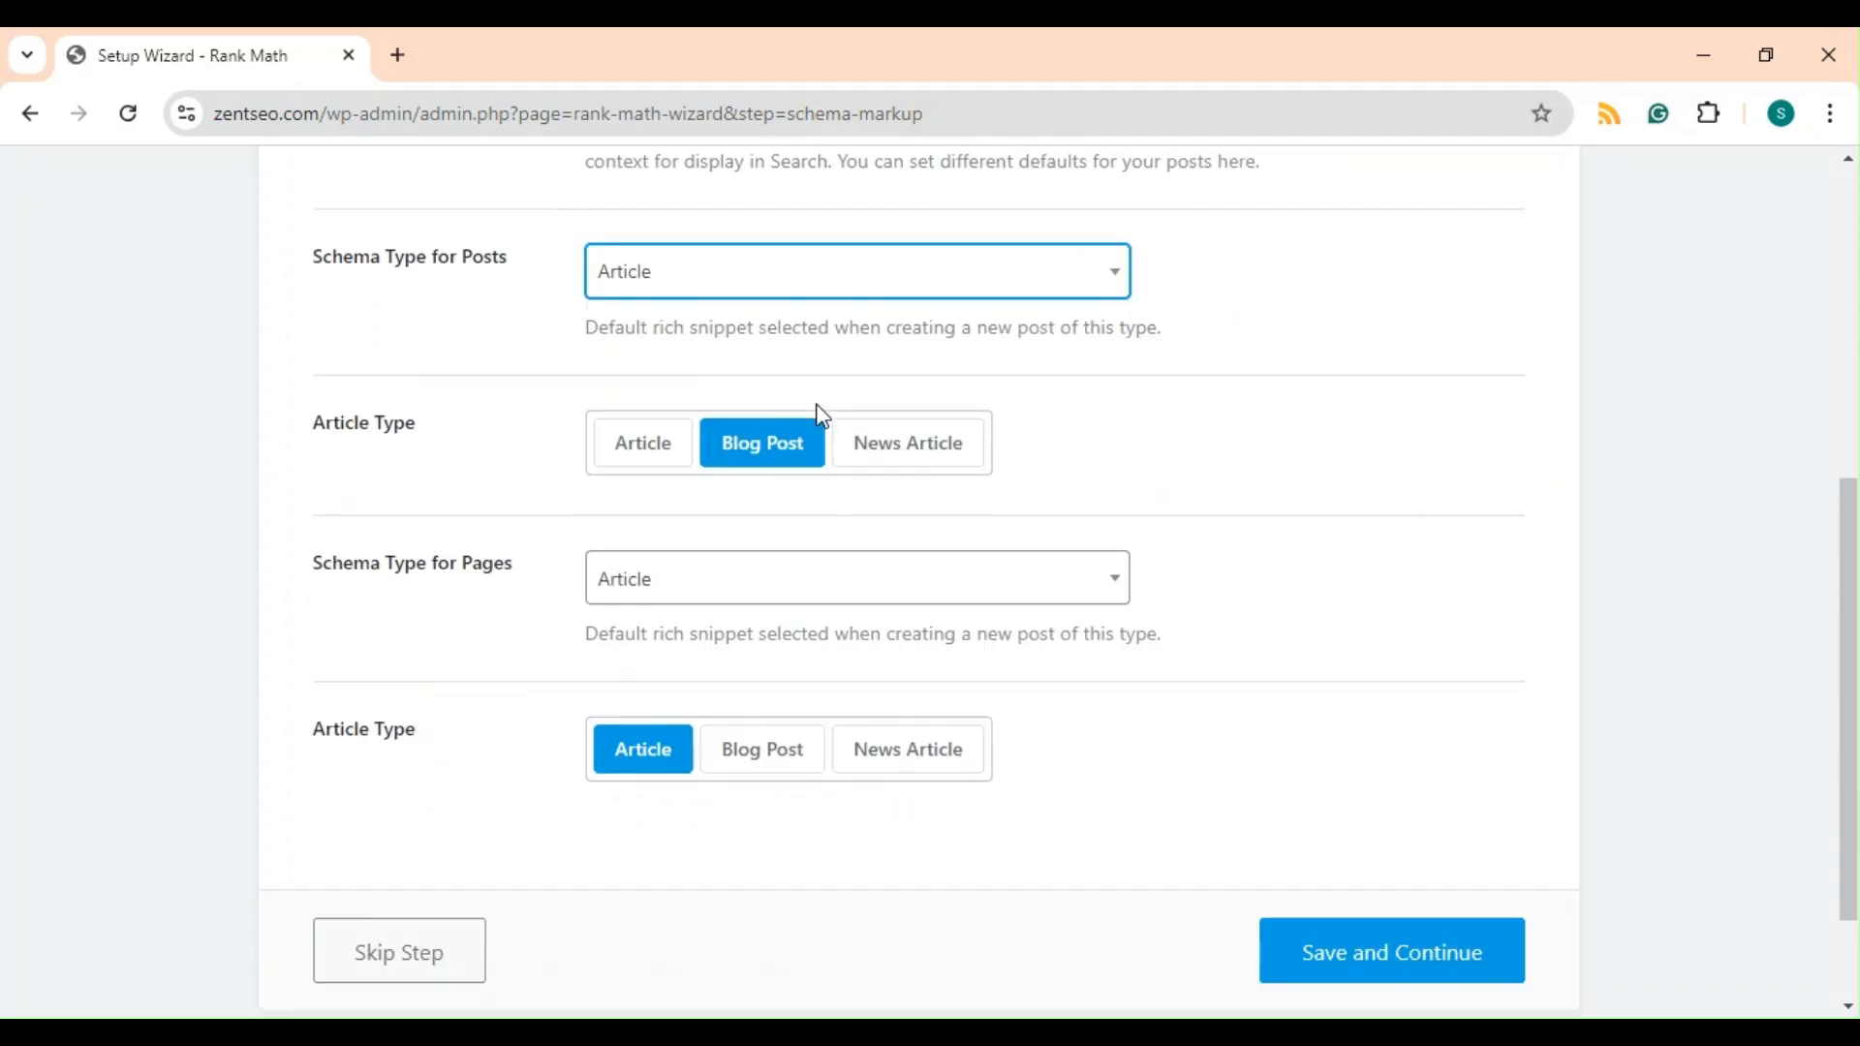
Set the Schema Type for Pages to Service and save the Schema Markup step.
click(803, 577)
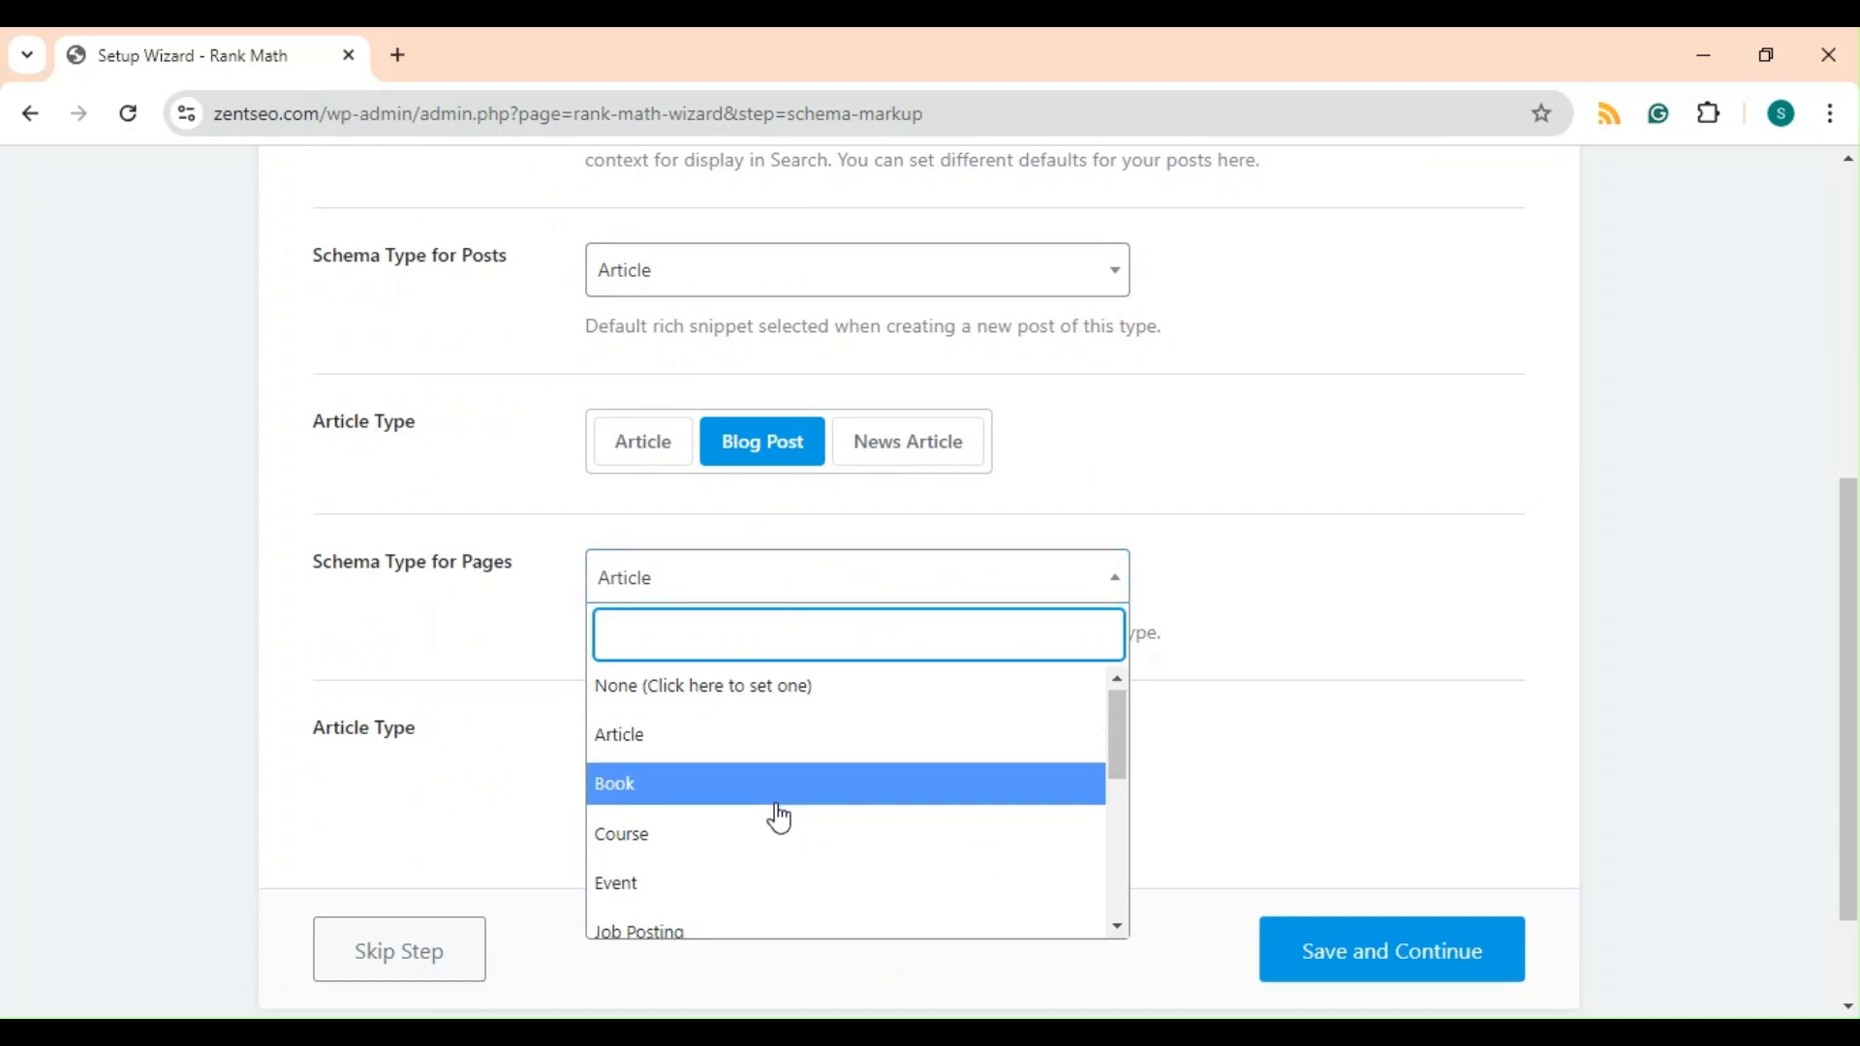
scroll(778, 819, down, 5)
click(727, 864)
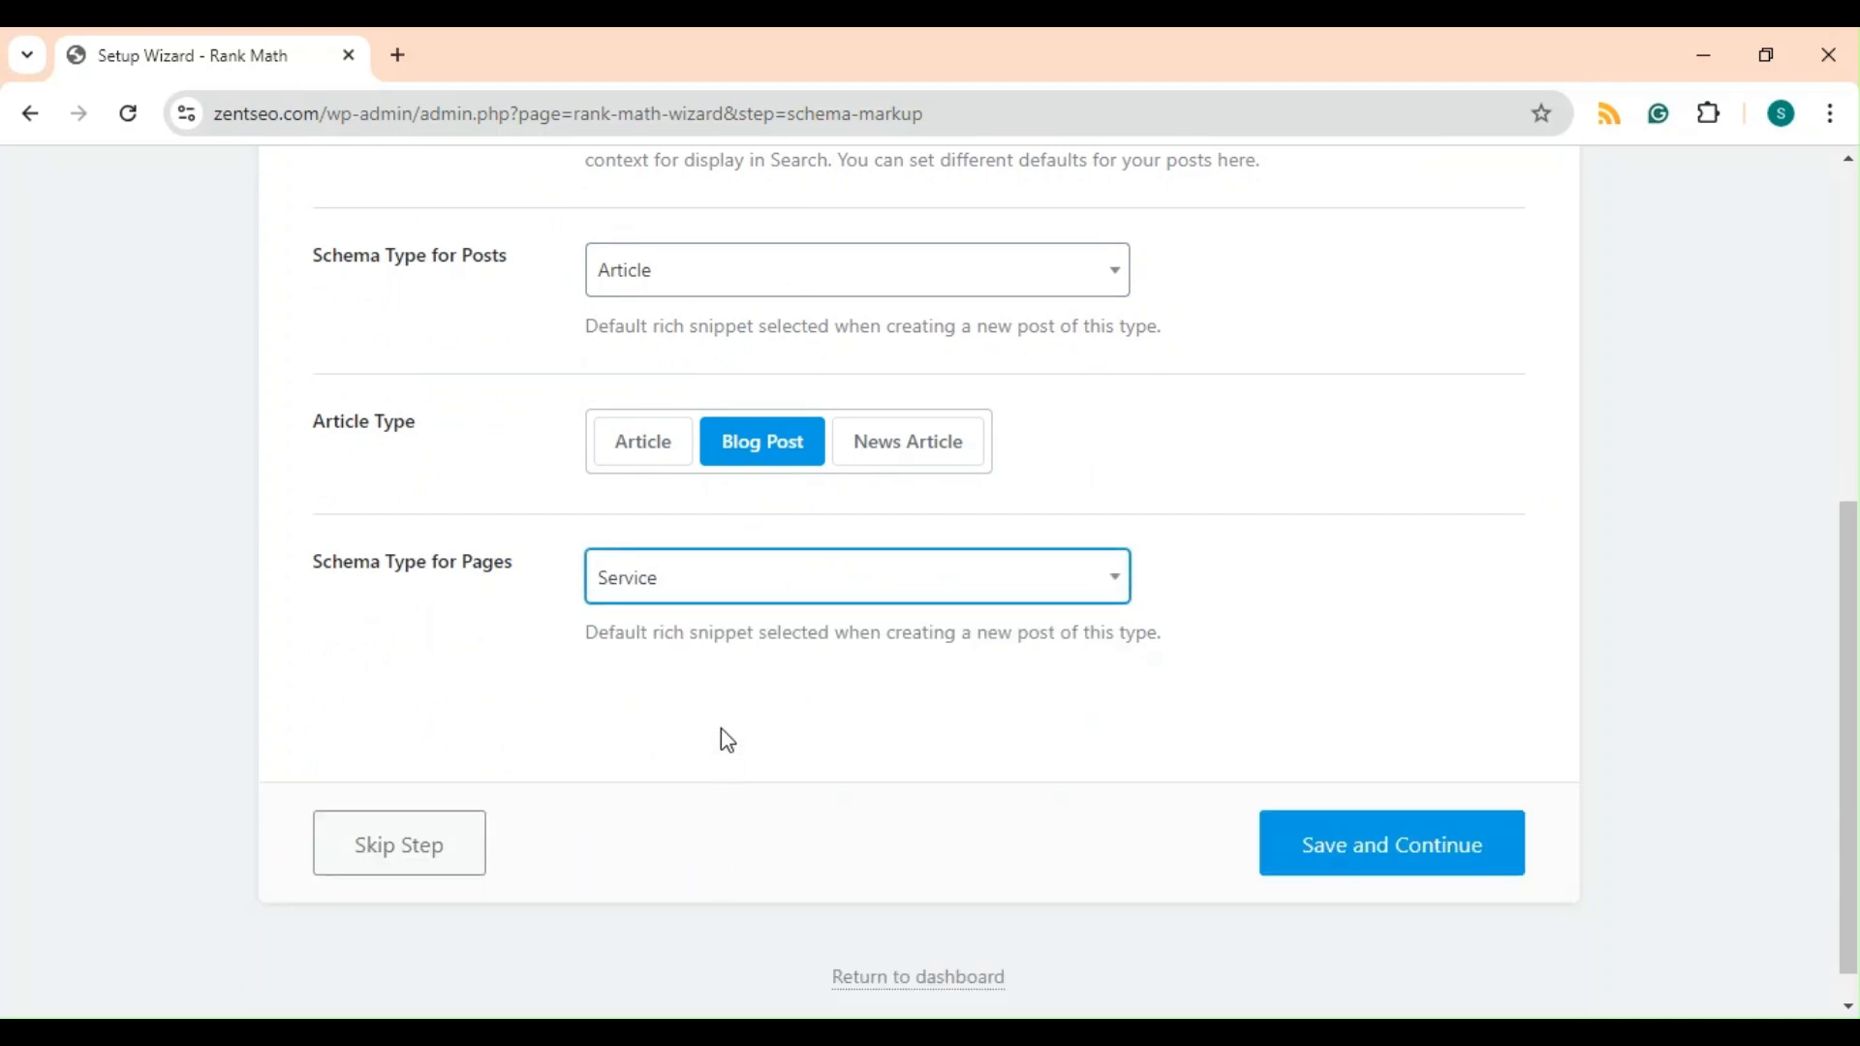
click(1372, 843)
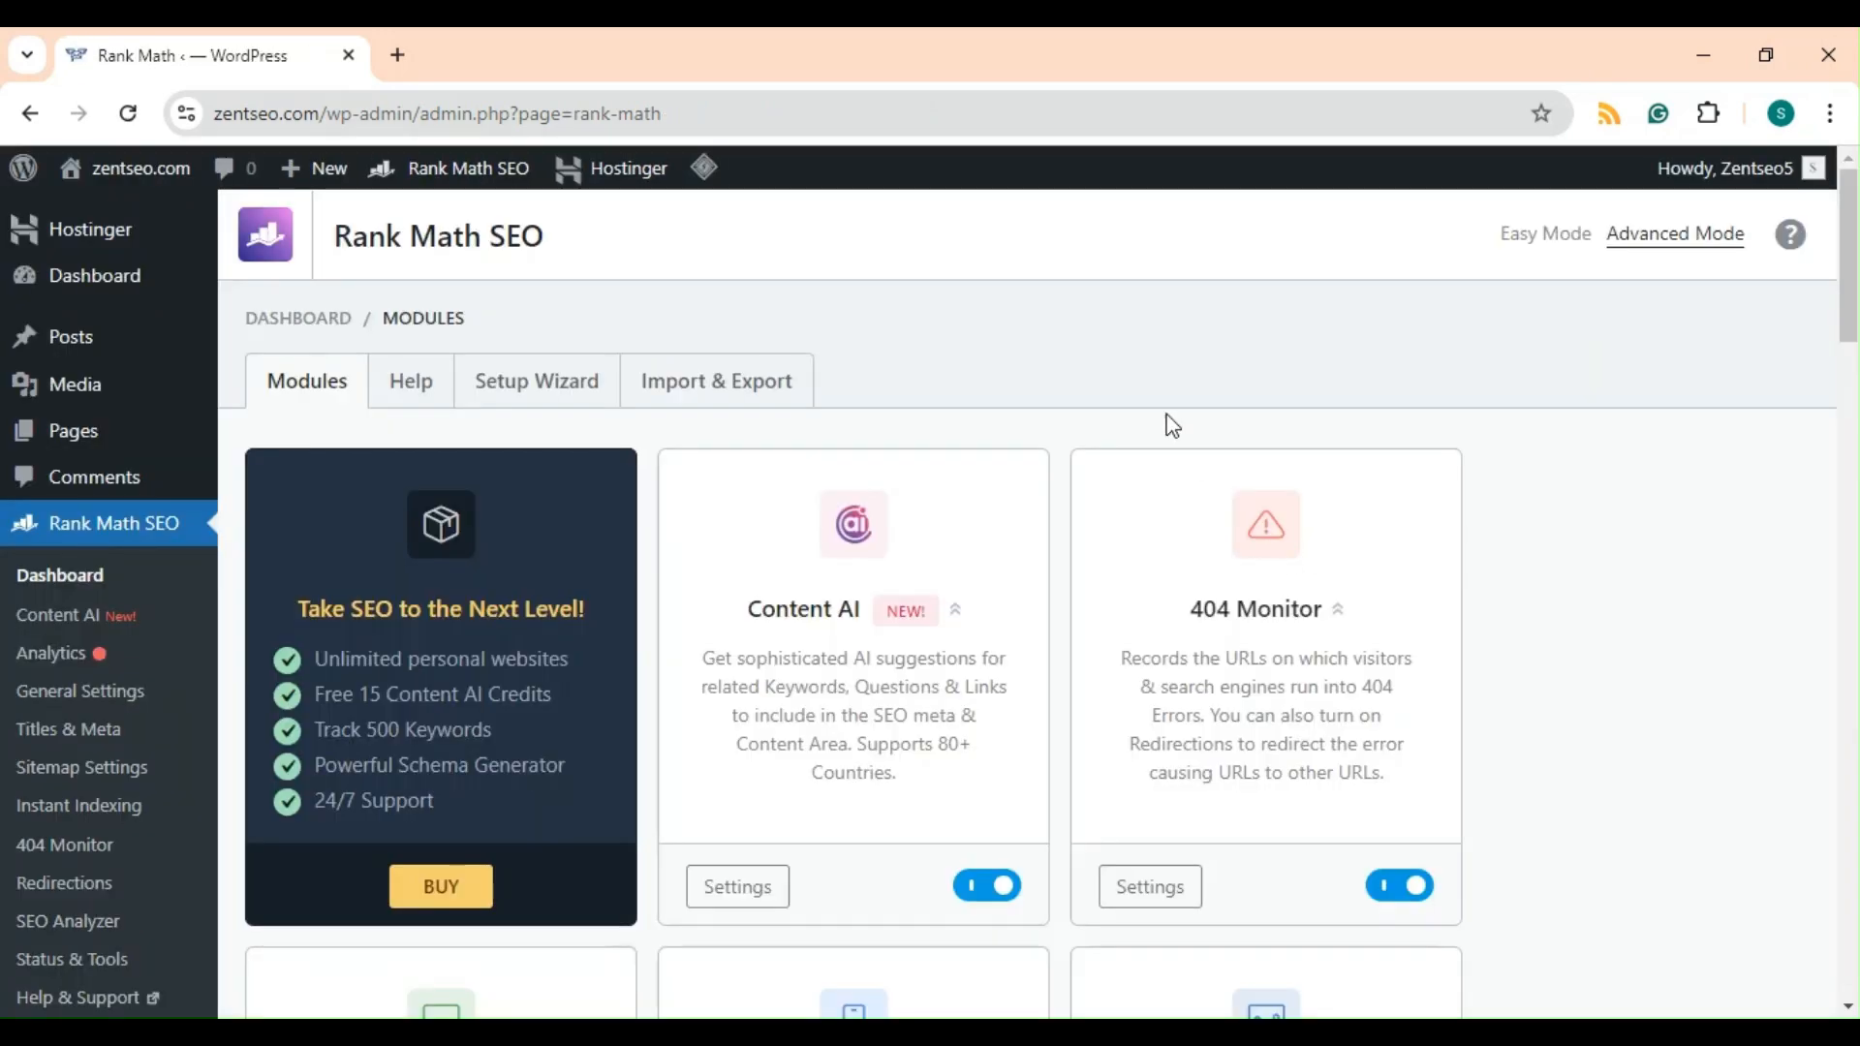
Browse the Rank Math modules list to examine which modules are enabled.
scroll(1129, 382, down, 8)
scroll(1131, 382, down, 5)
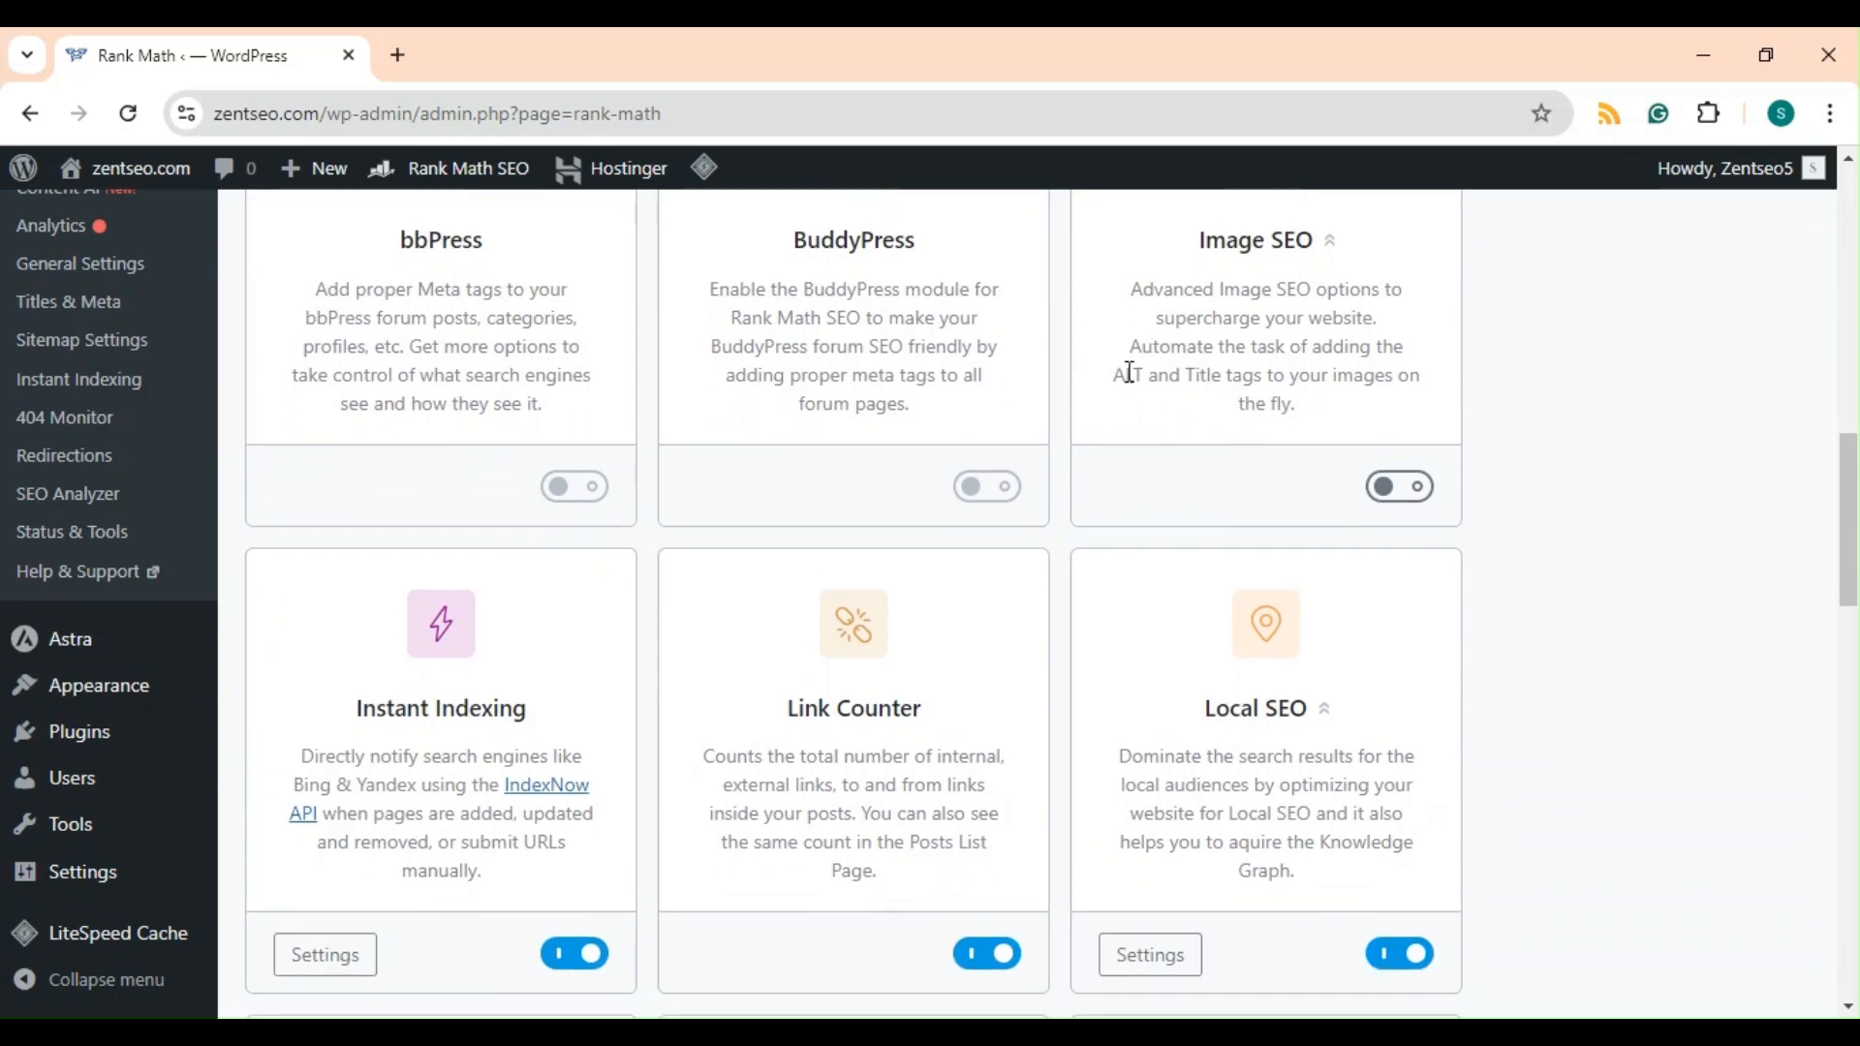
scroll(1130, 372, down, 5)
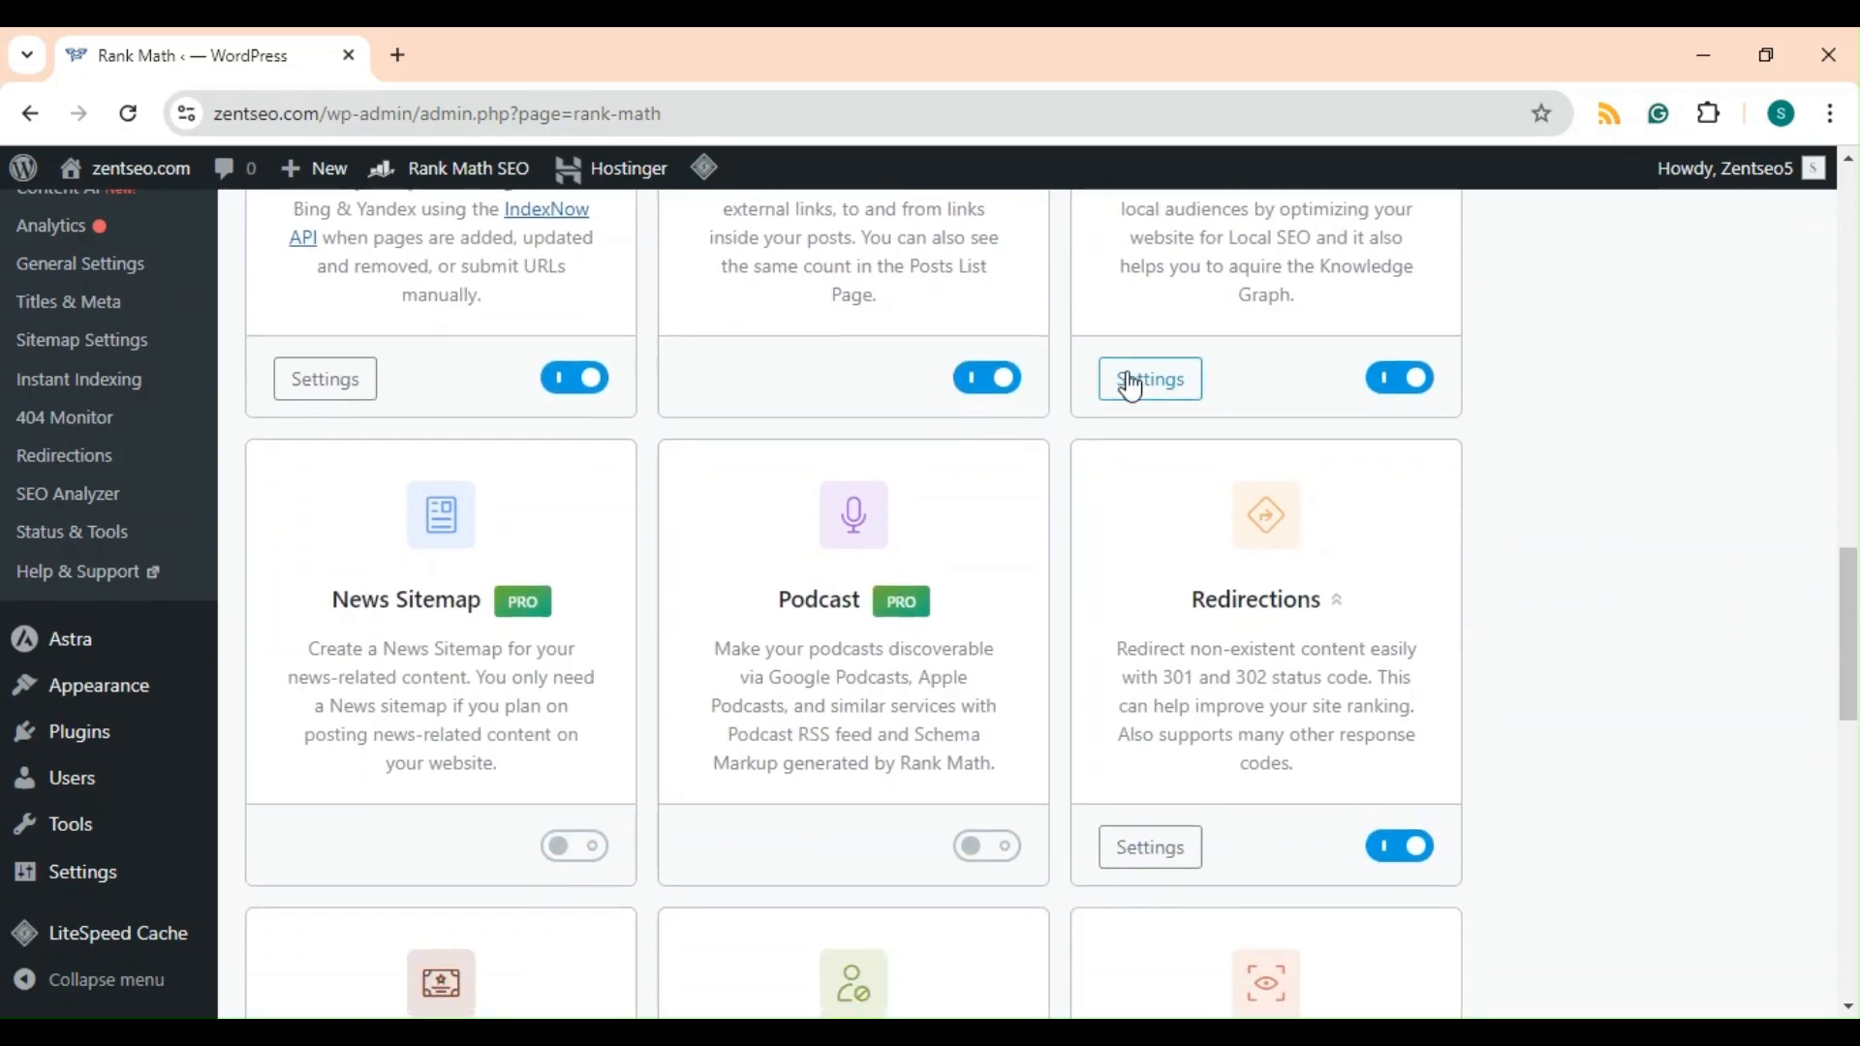
scroll(1130, 384, down, 7)
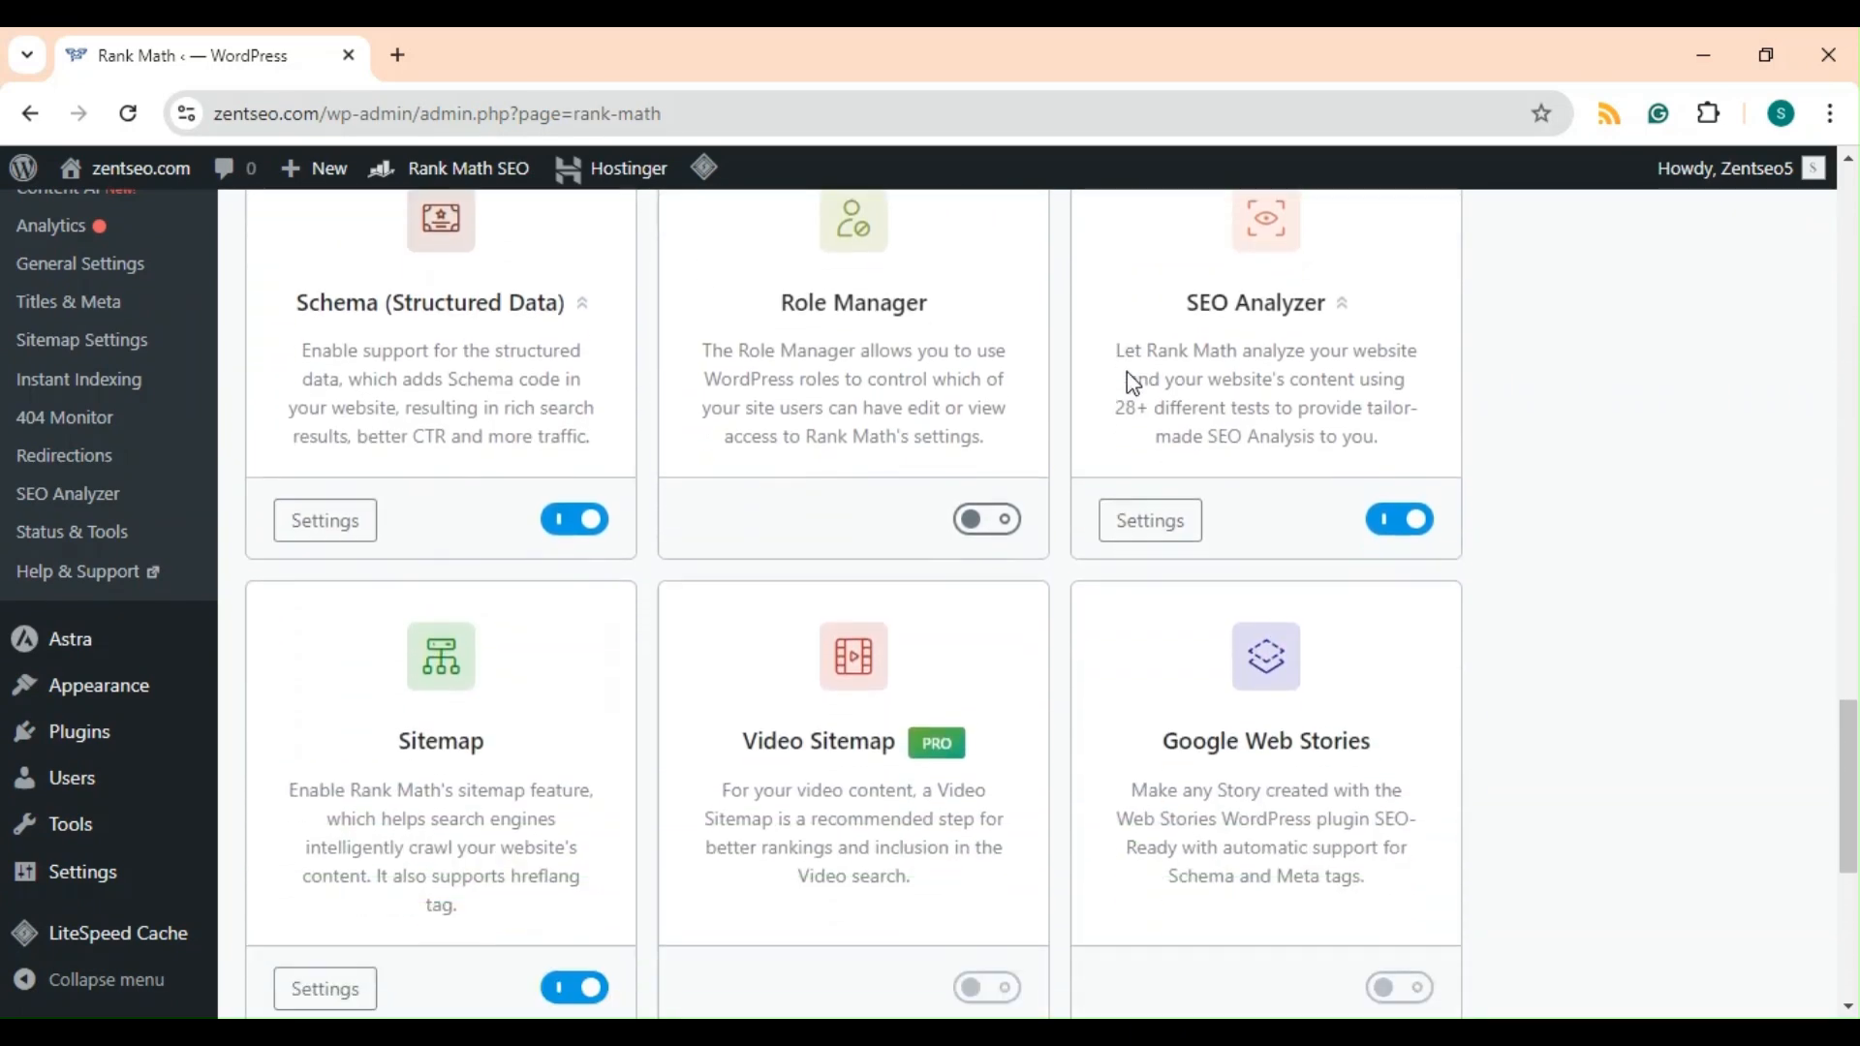
scroll(1127, 374, down, 5)
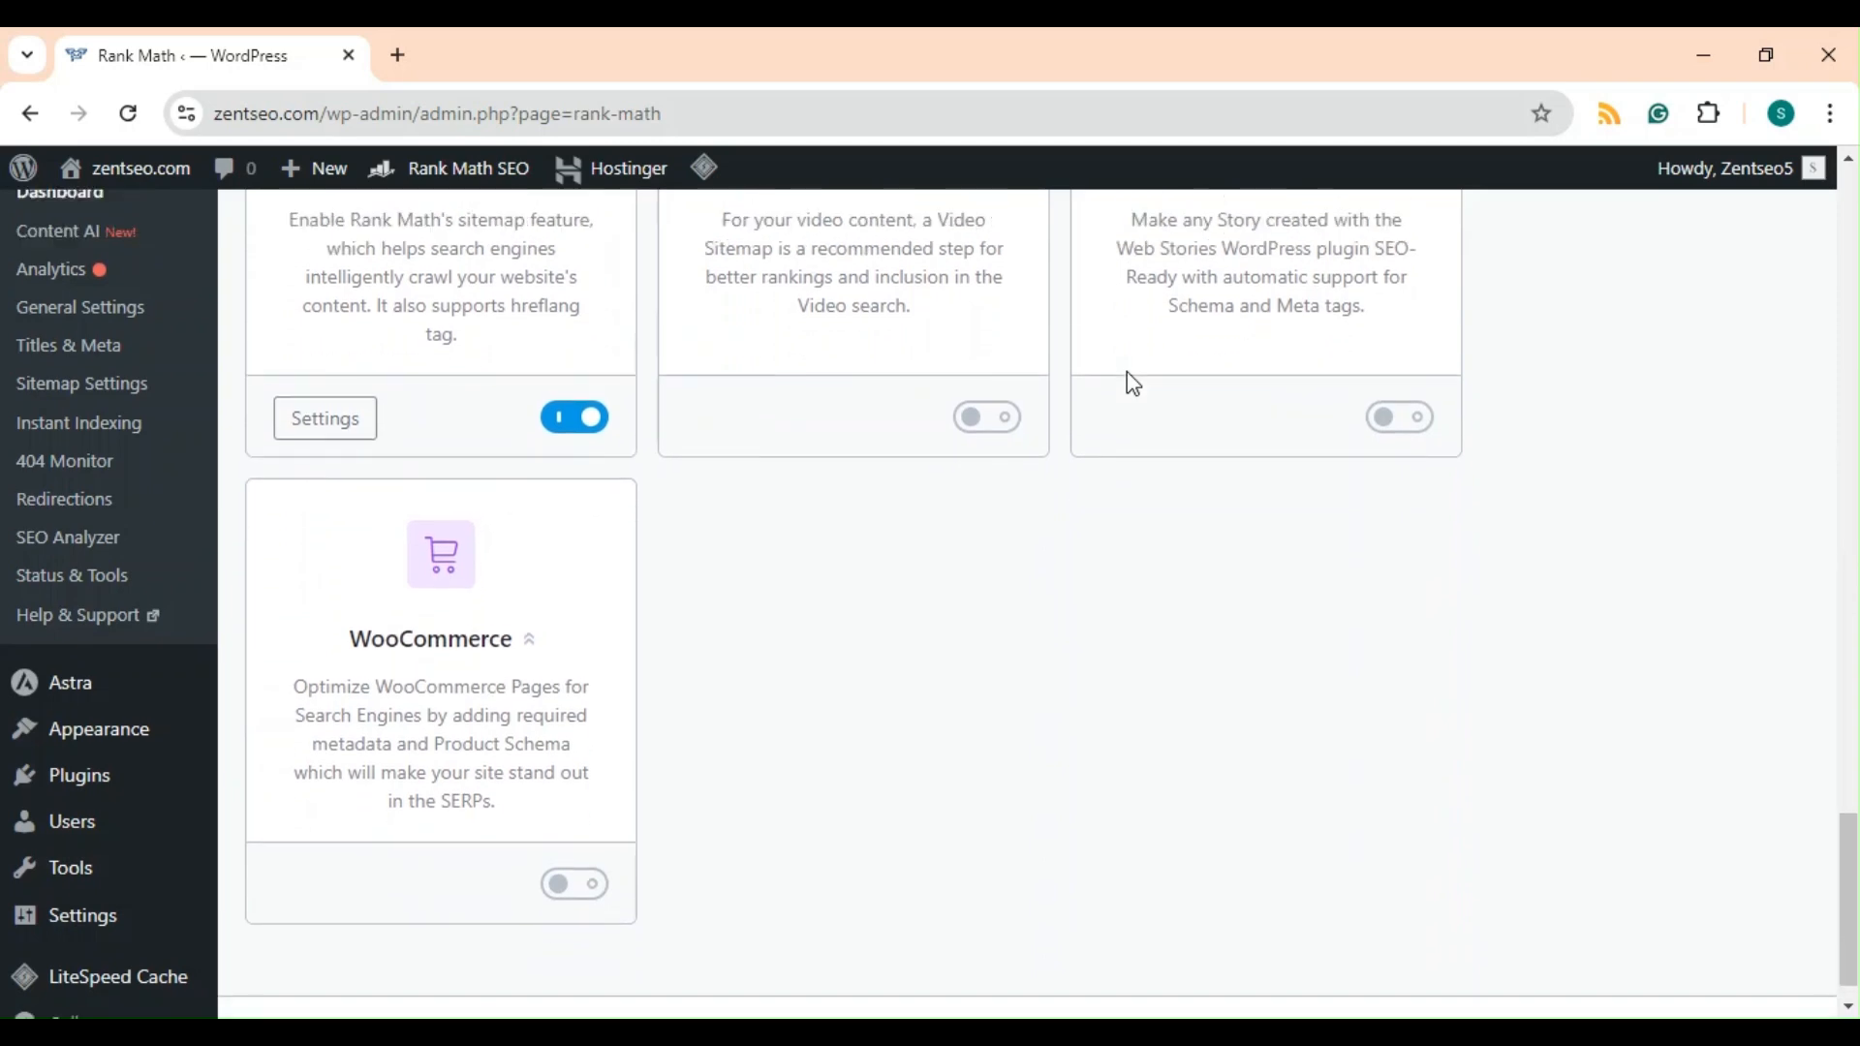
scroll(1129, 378, up, 3)
scroll(1129, 378, down, 3)
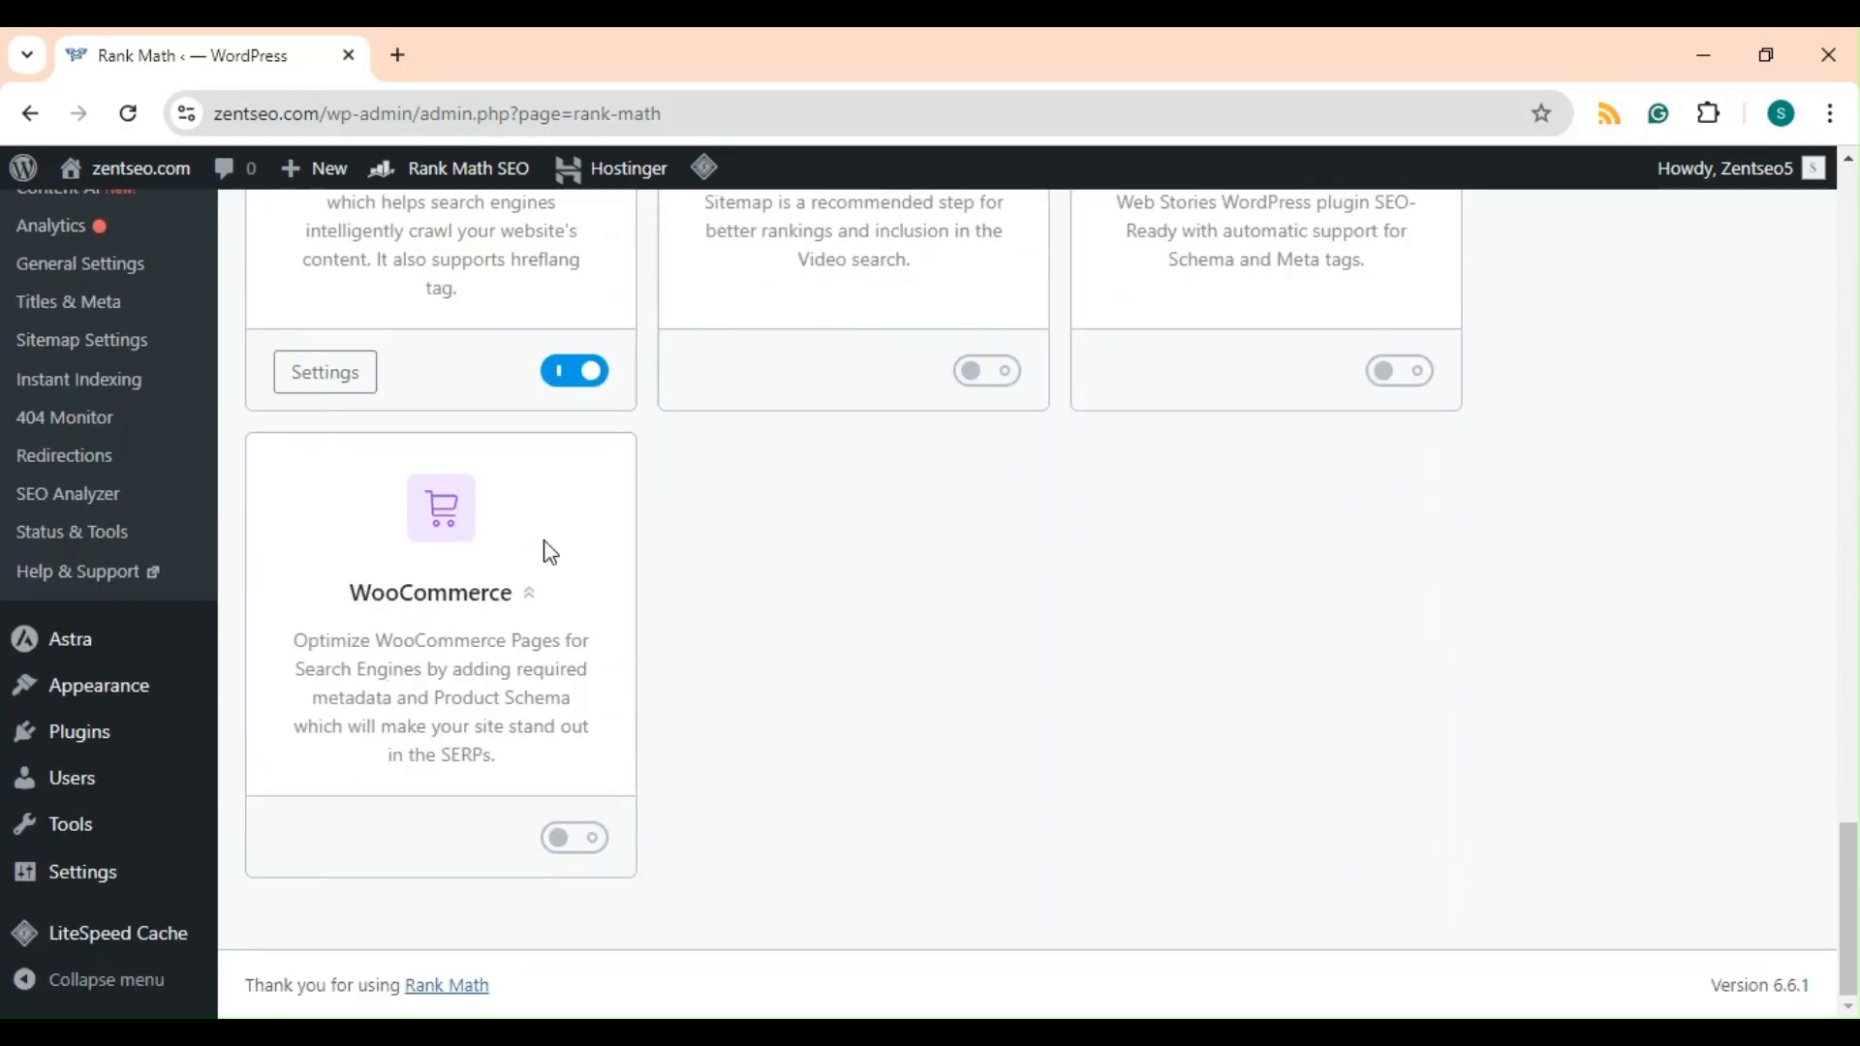
scroll(986, 661, up, 5)
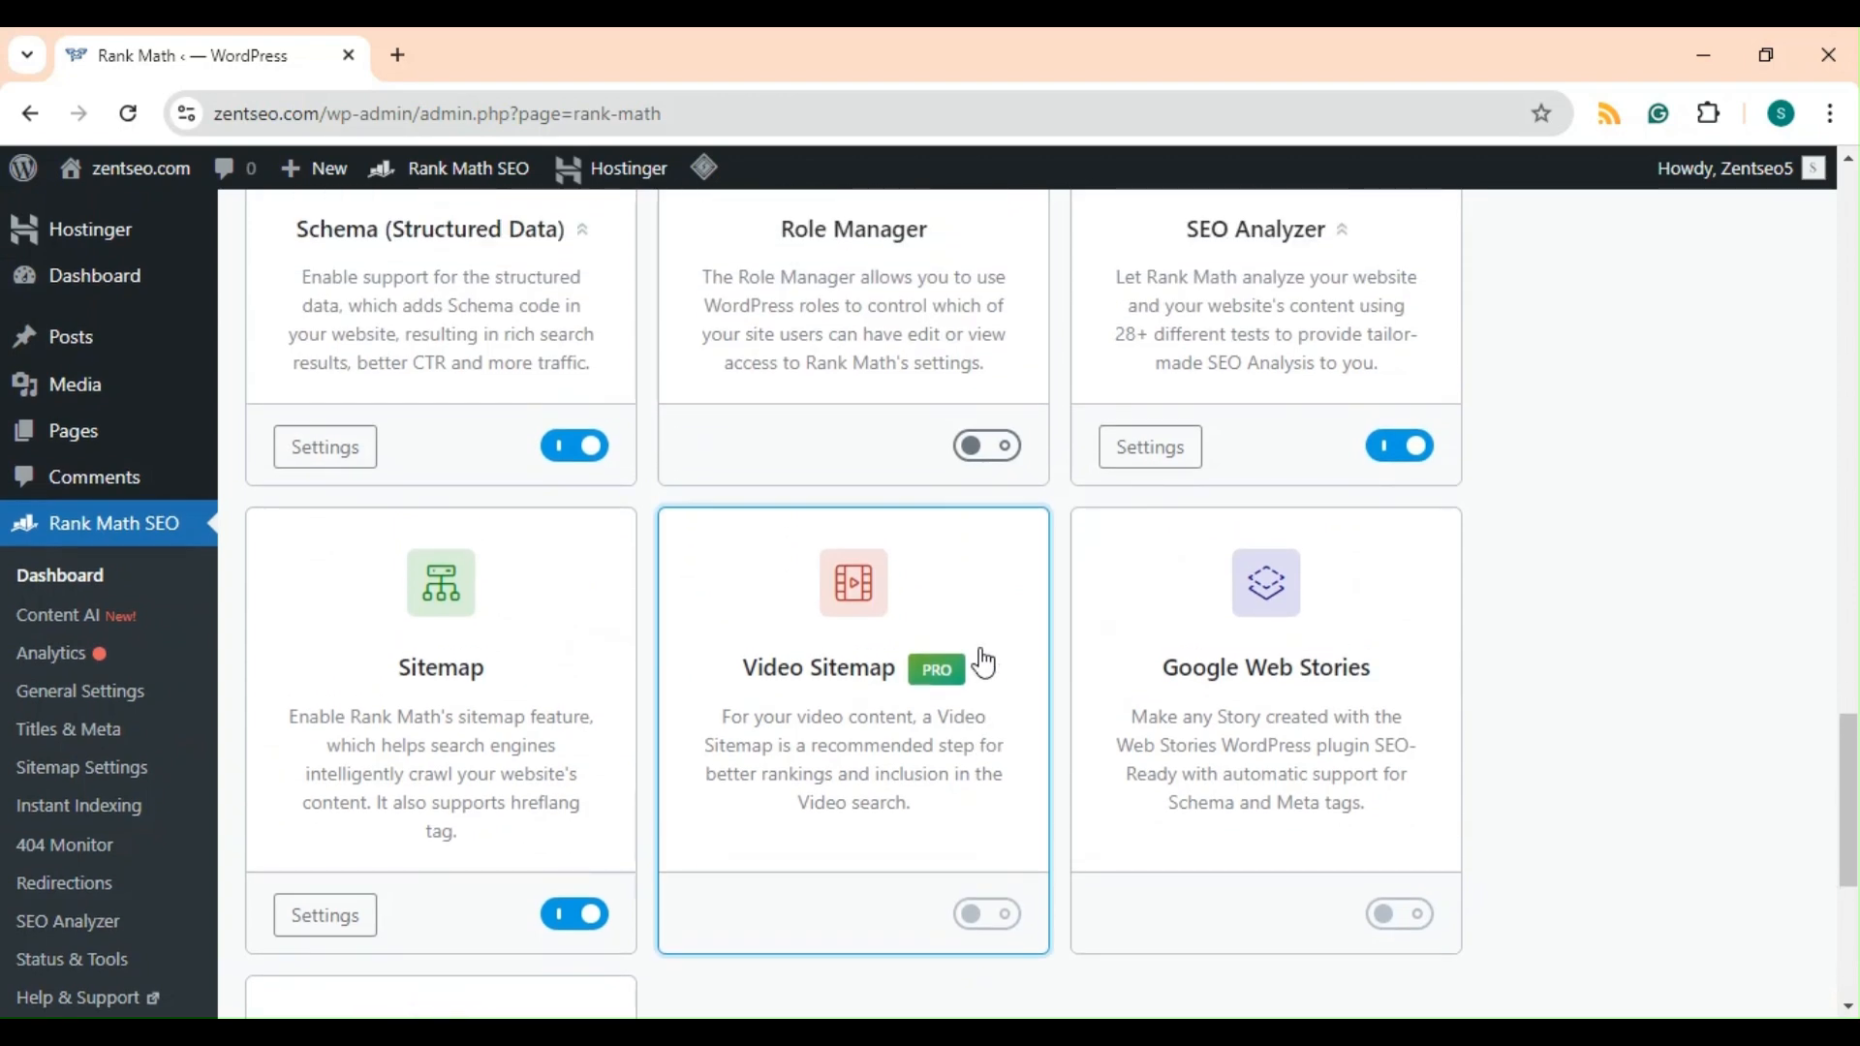
scroll(983, 663, up, 1)
scroll(983, 662, down, 1)
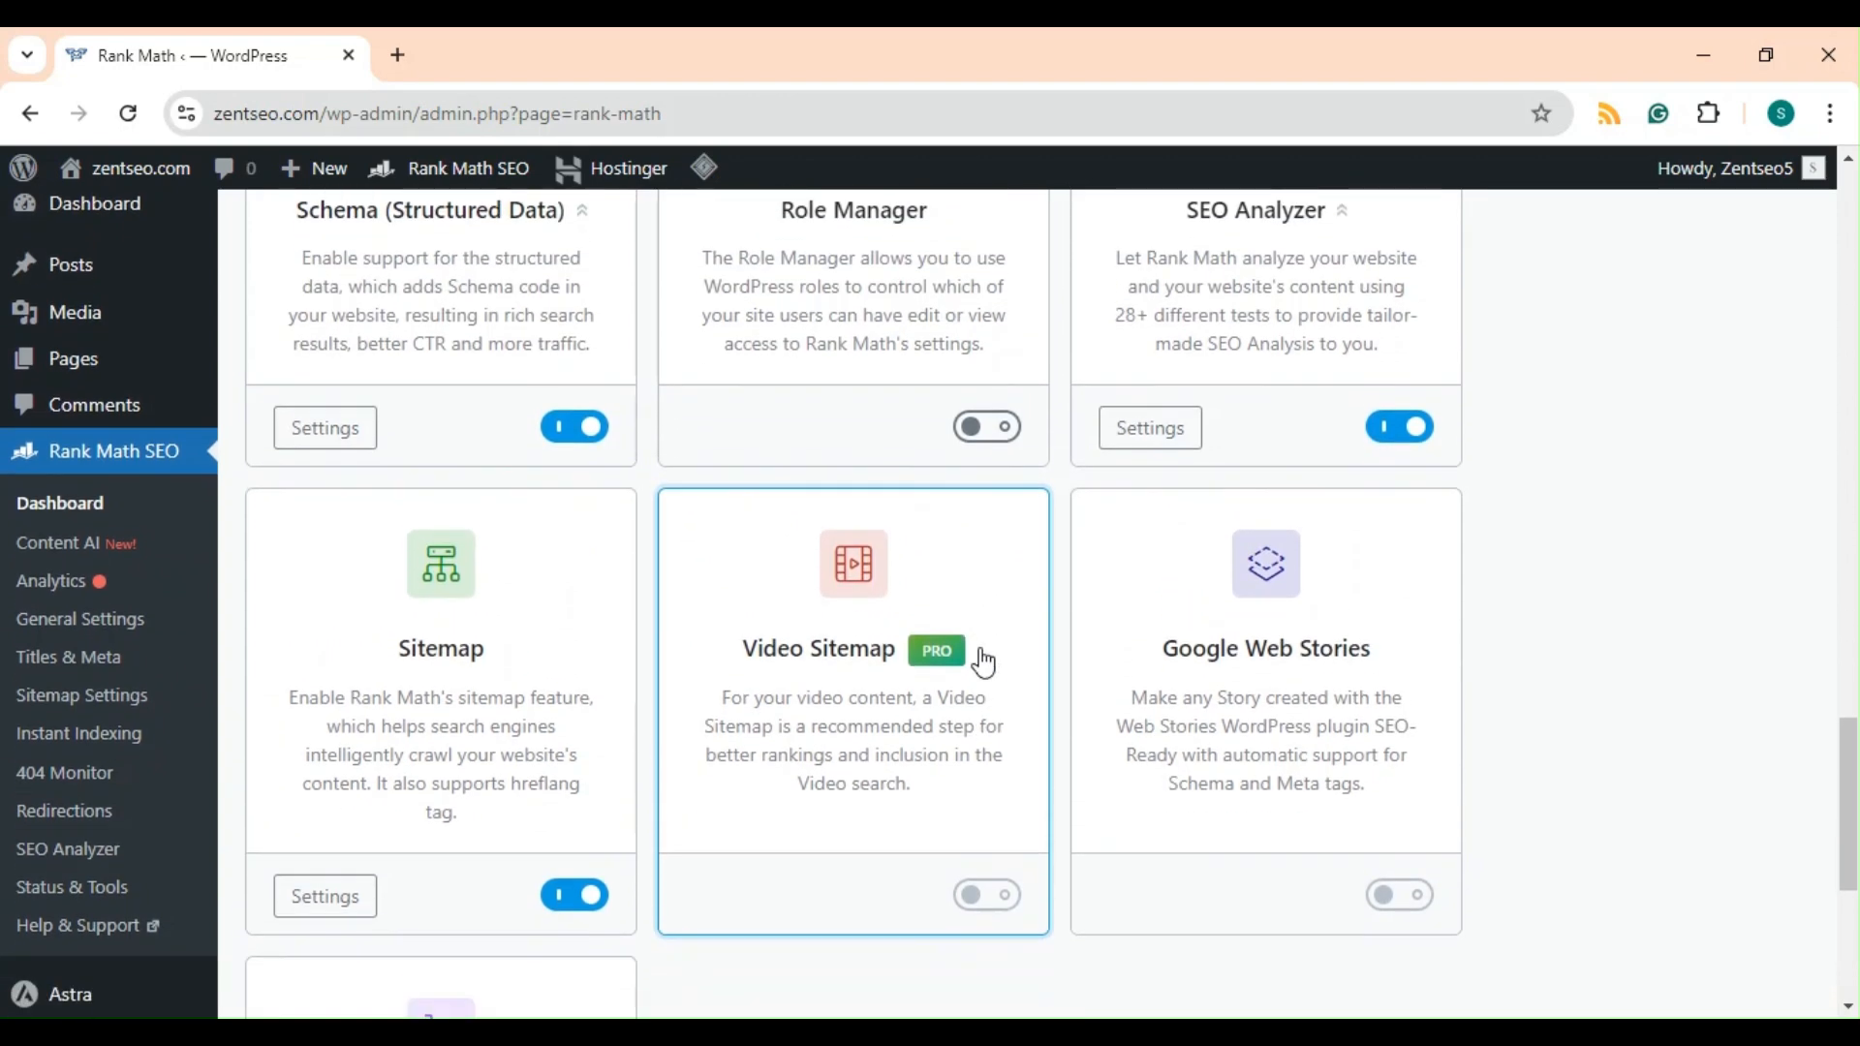
scroll(1150, 594, up, 7)
scroll(1150, 596, up, 11)
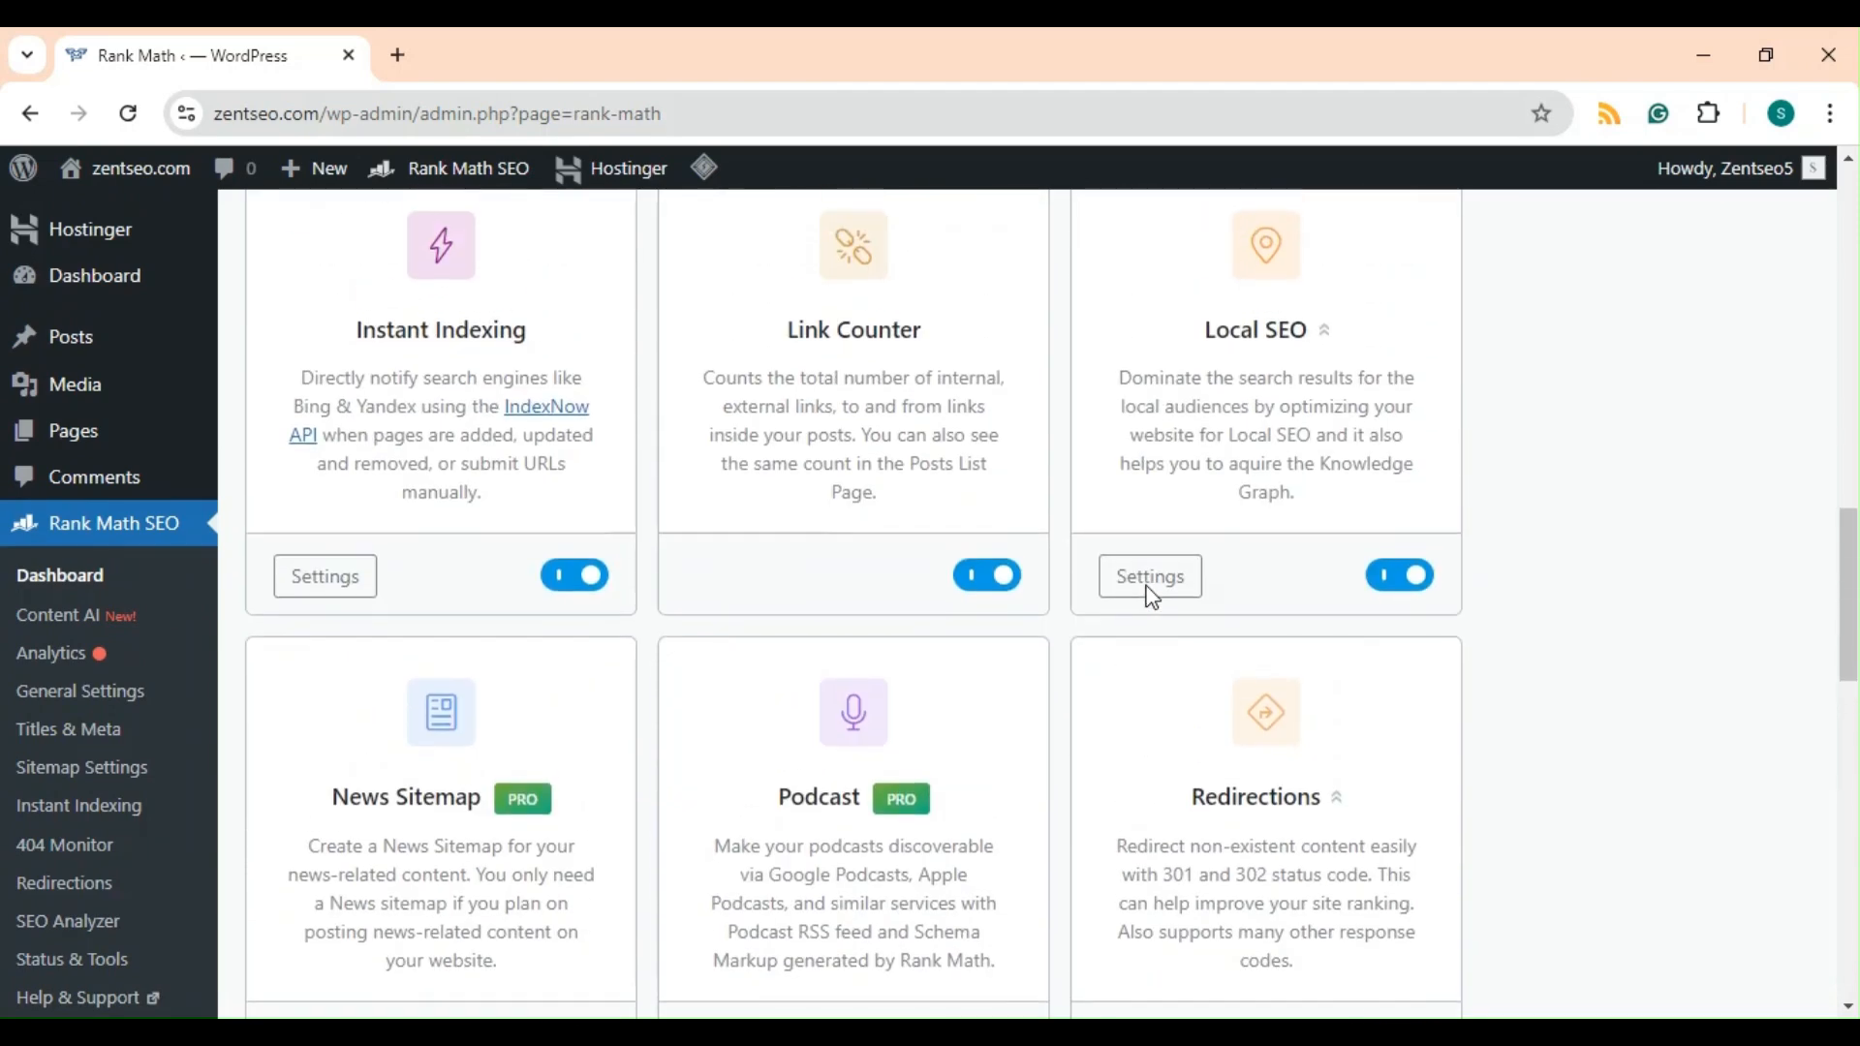
scroll(1150, 595, up, 8)
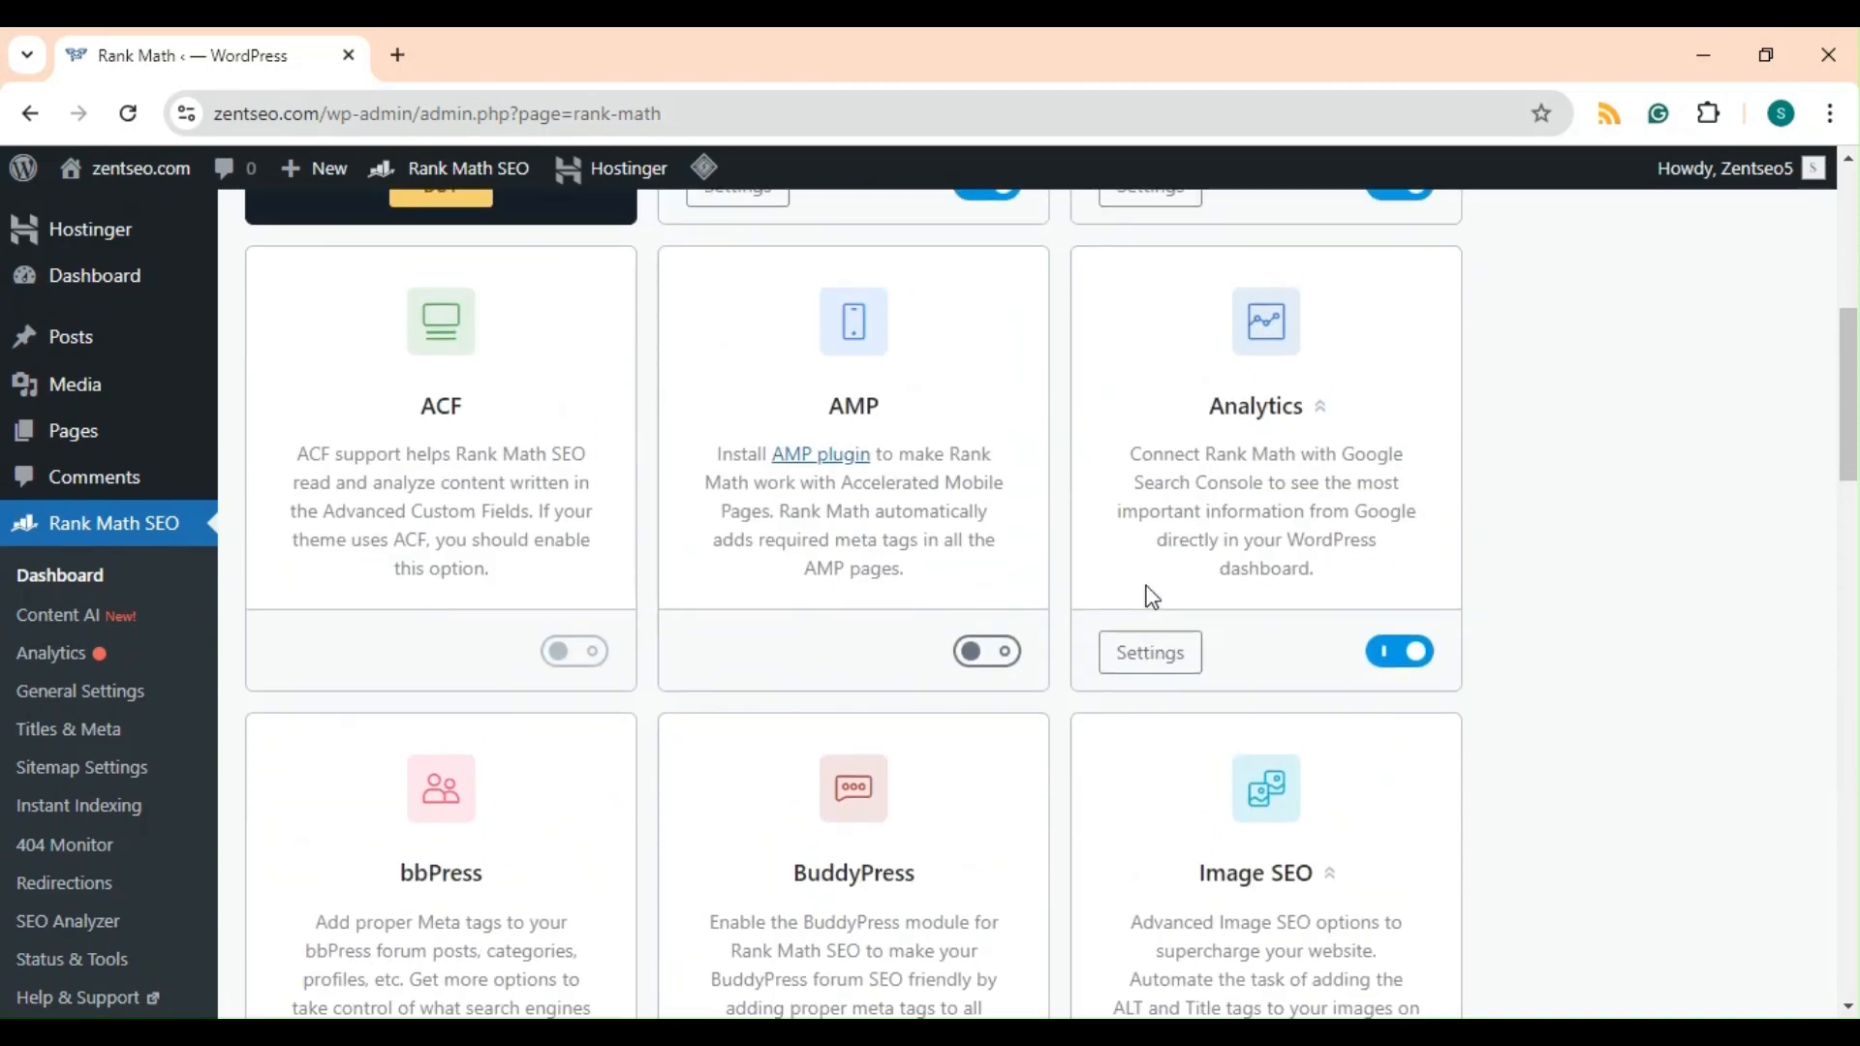
scroll(1150, 601, up, 2)
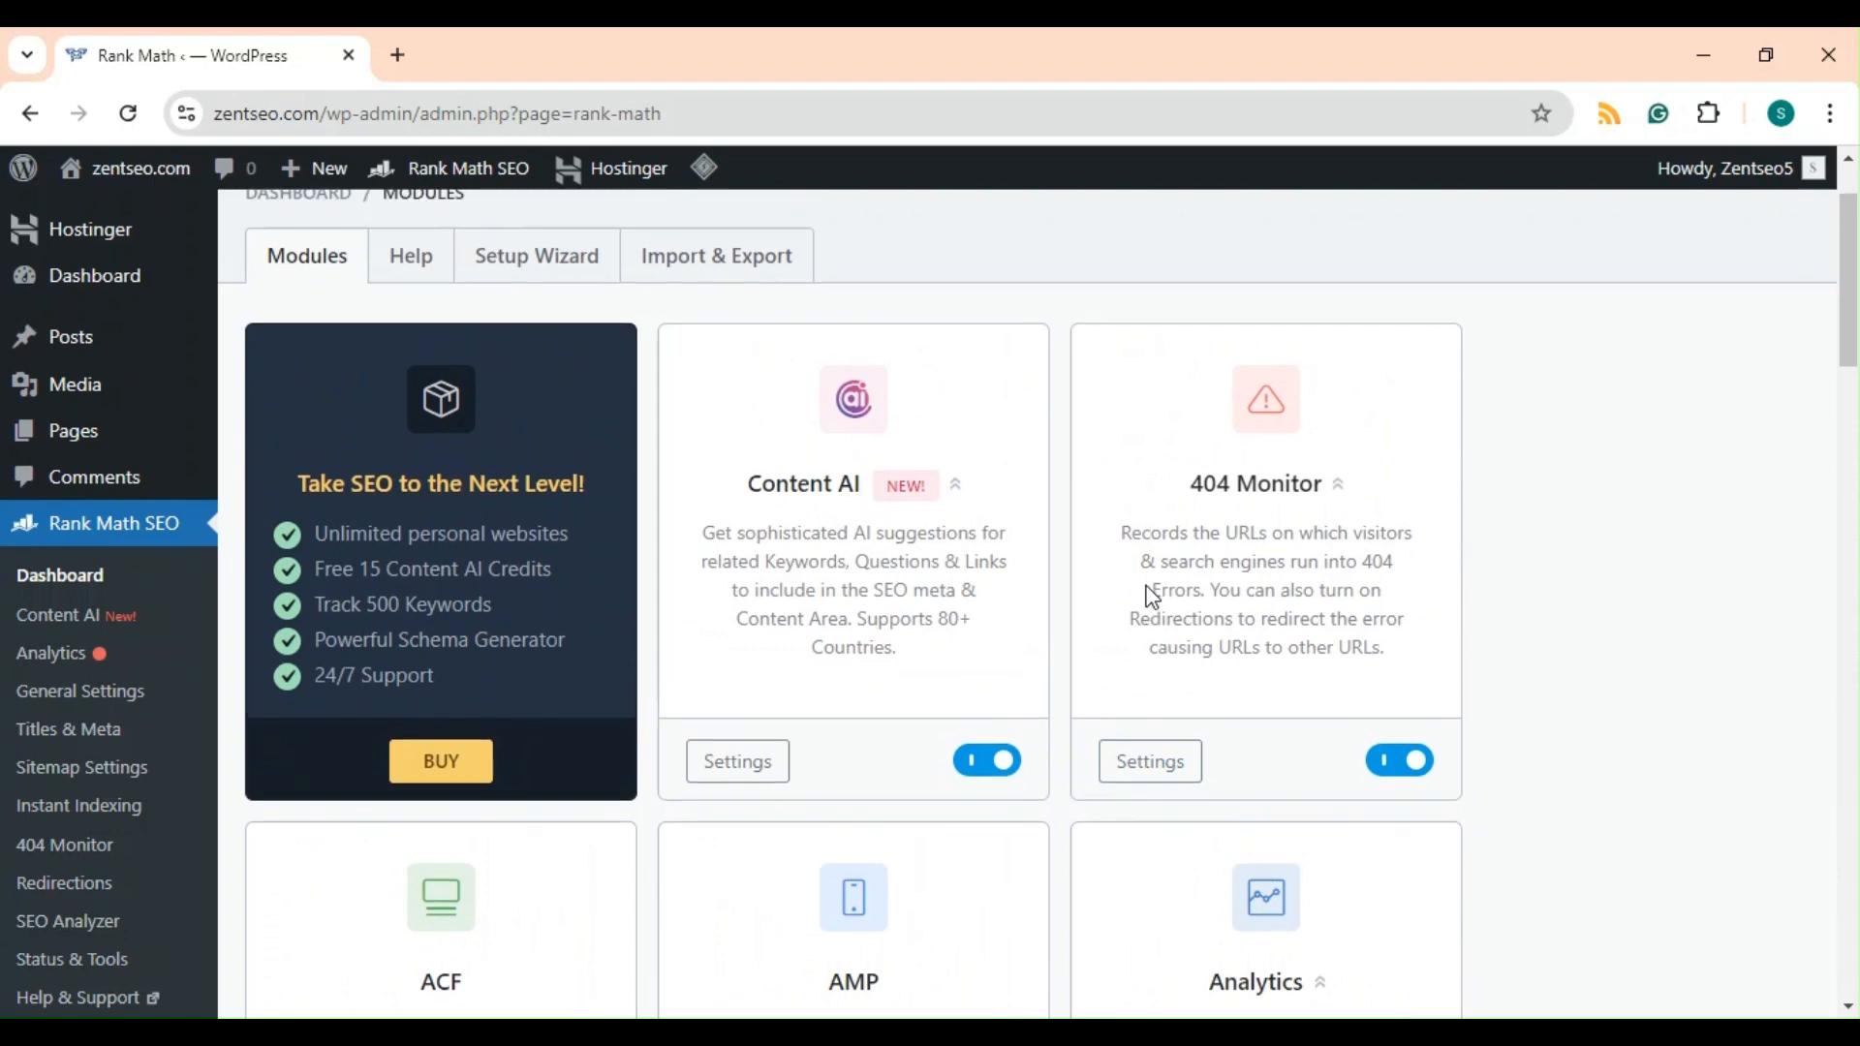
click(538, 380)
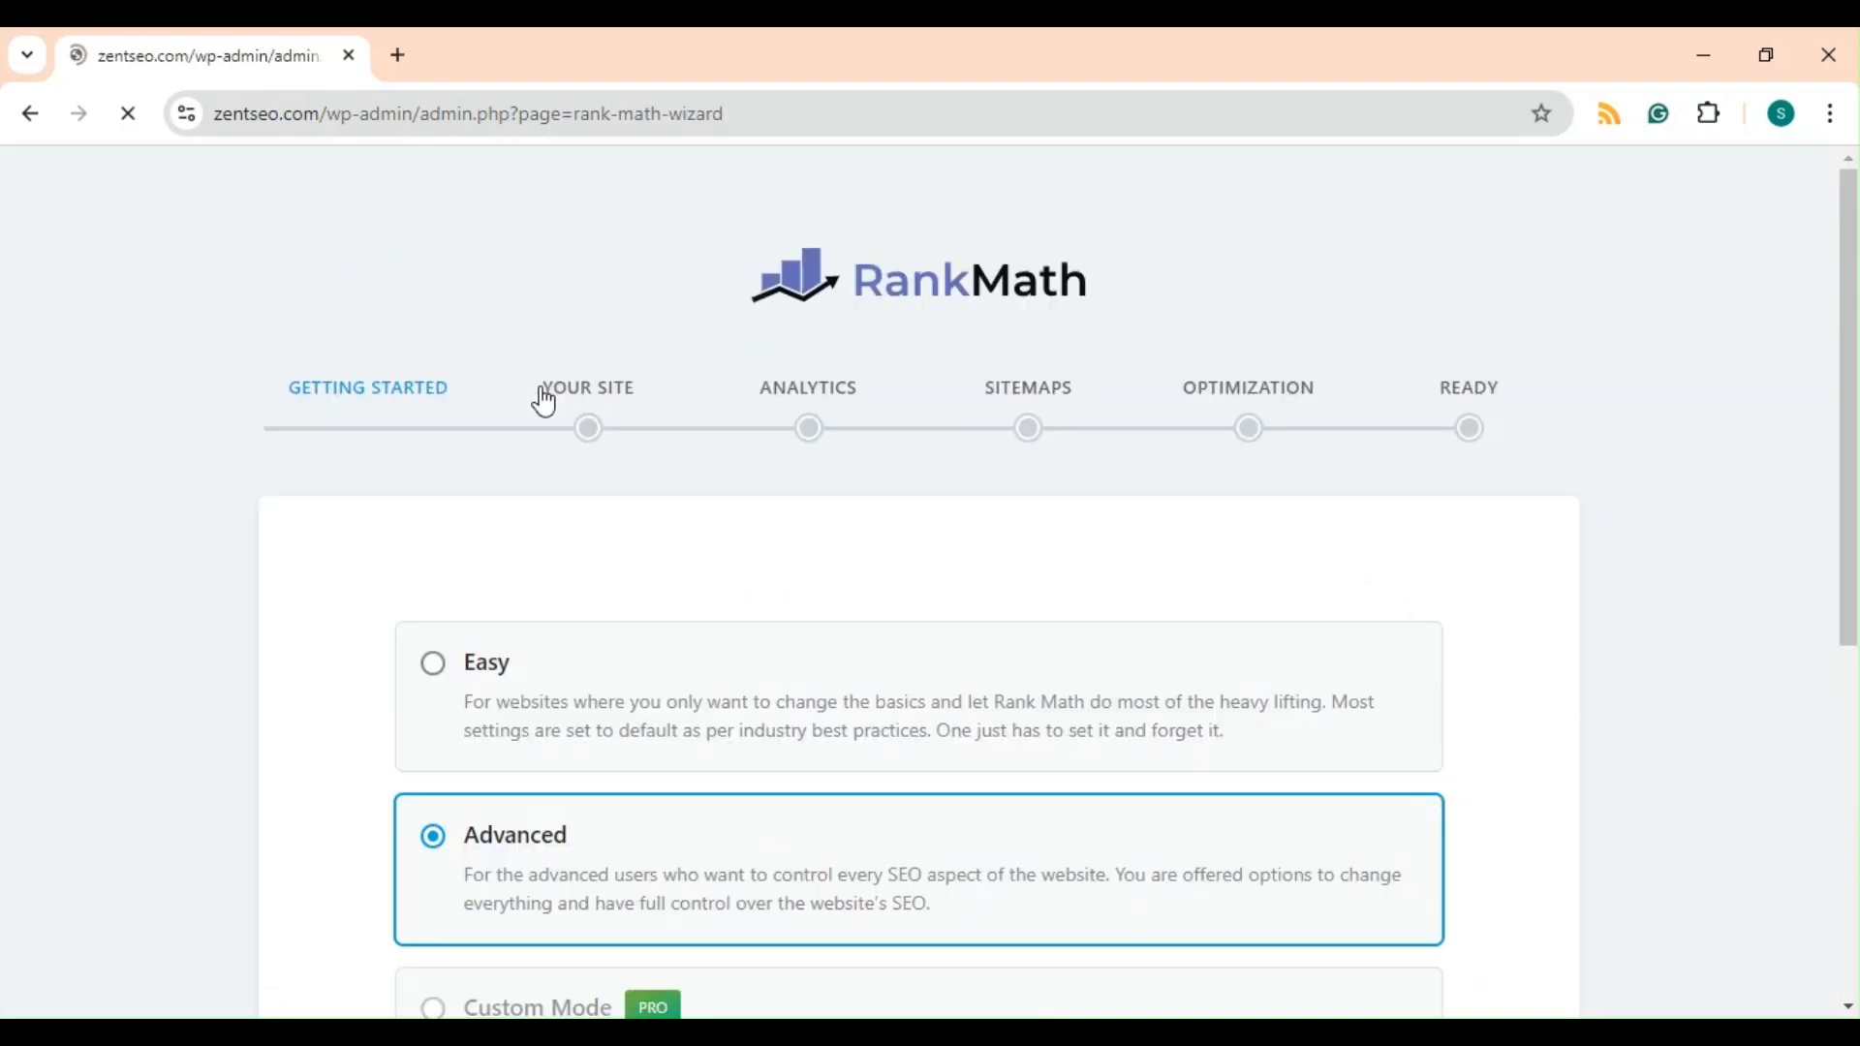
click(29, 114)
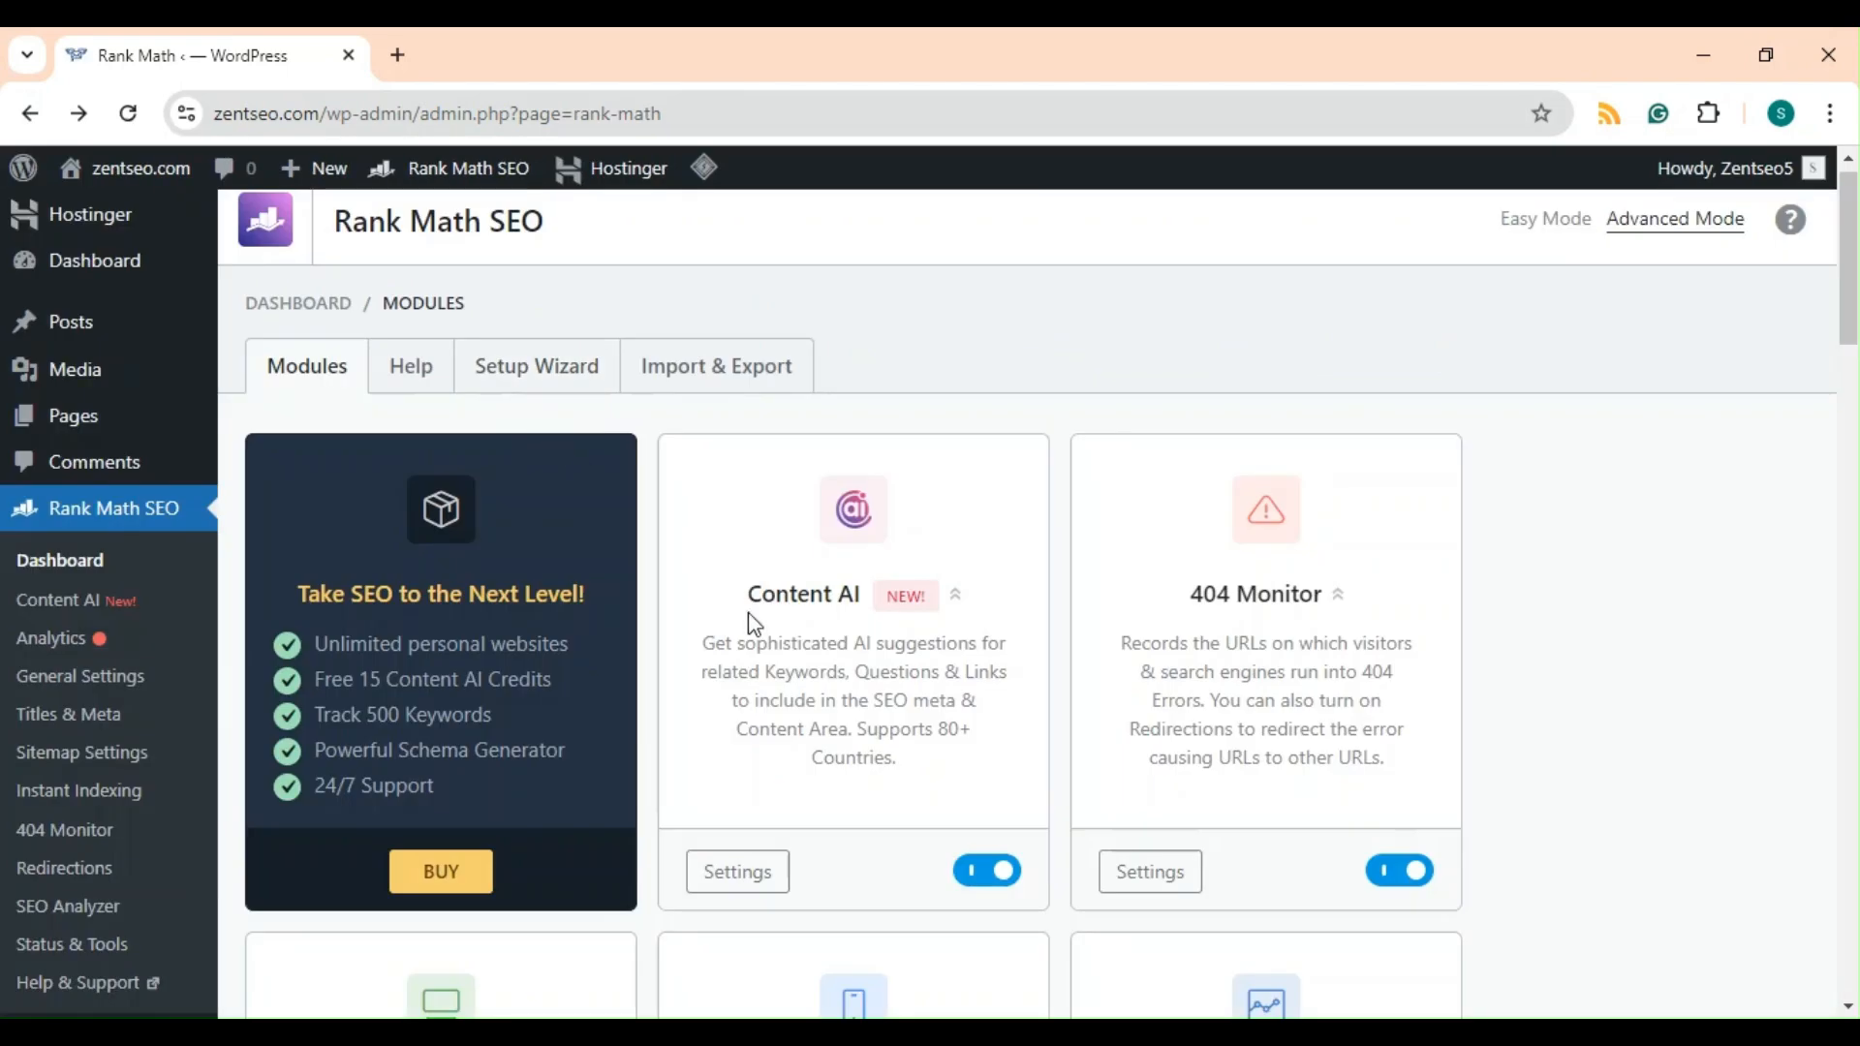
scroll(751, 623, down, 10)
scroll(757, 630, down, 15)
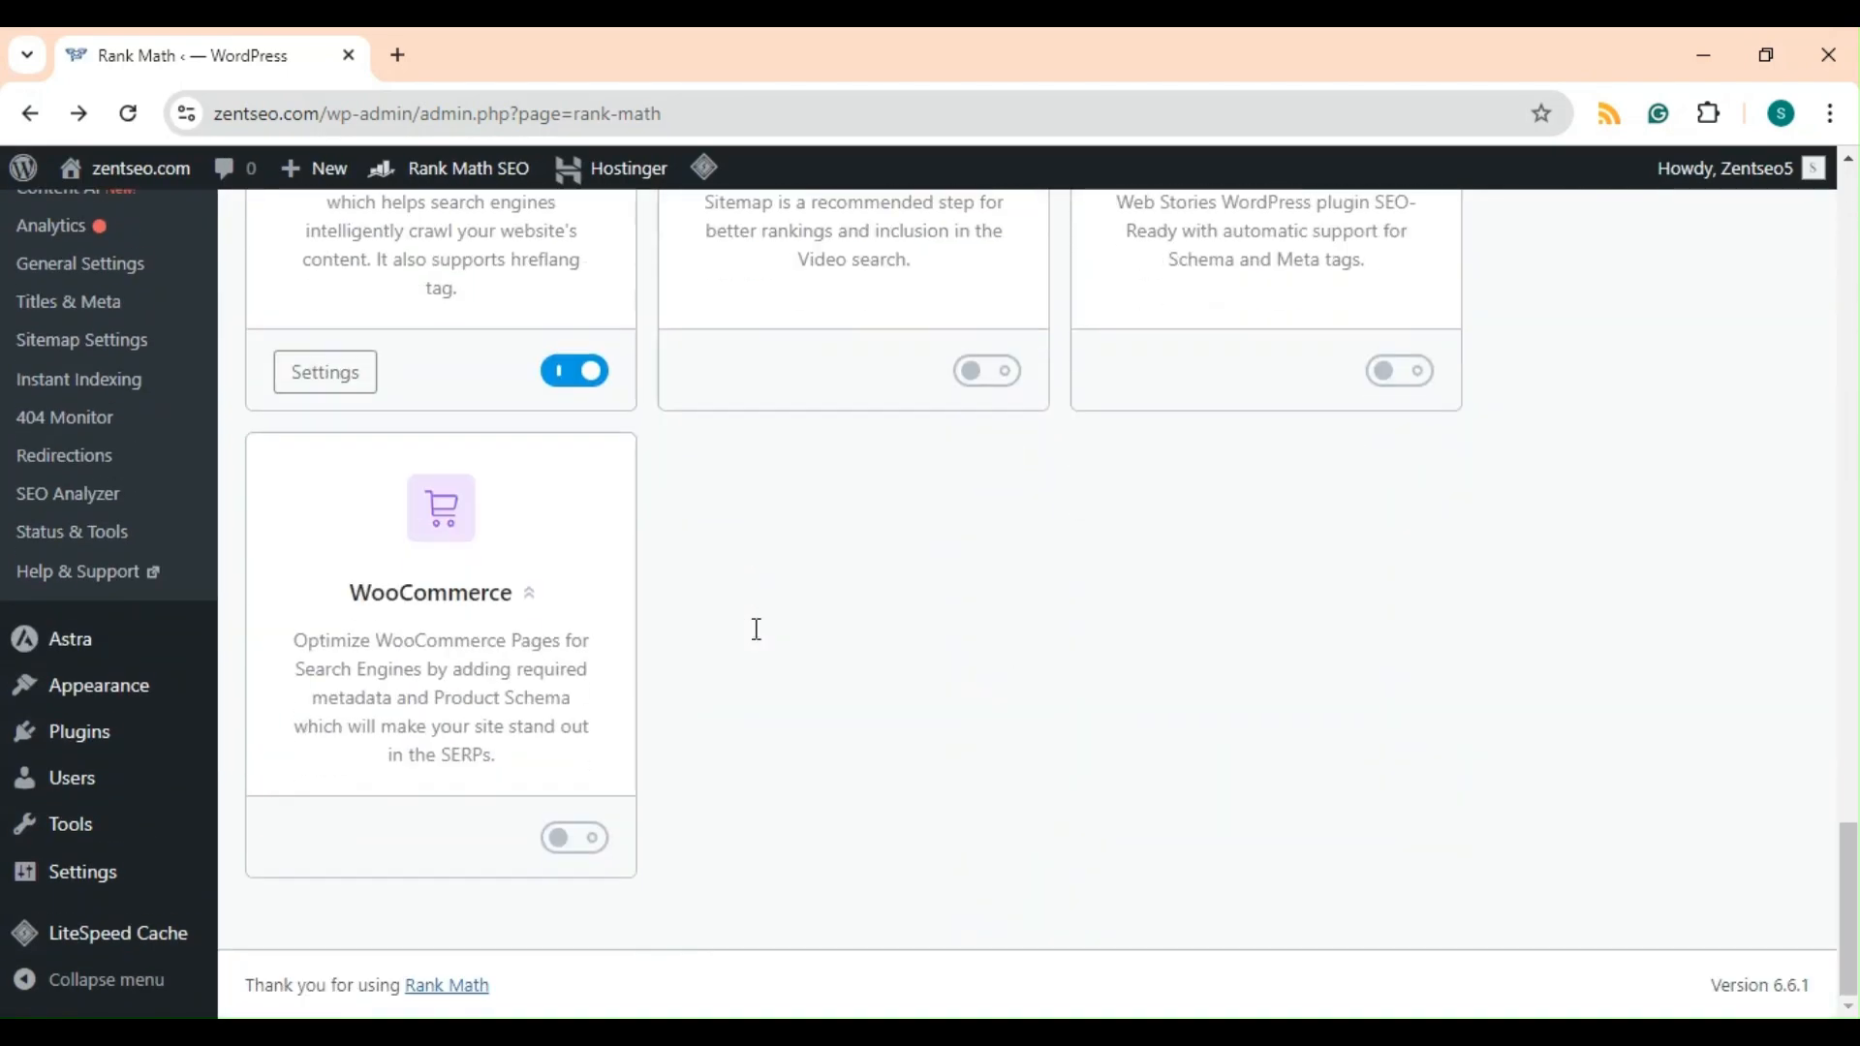
scroll(759, 643, up, 10)
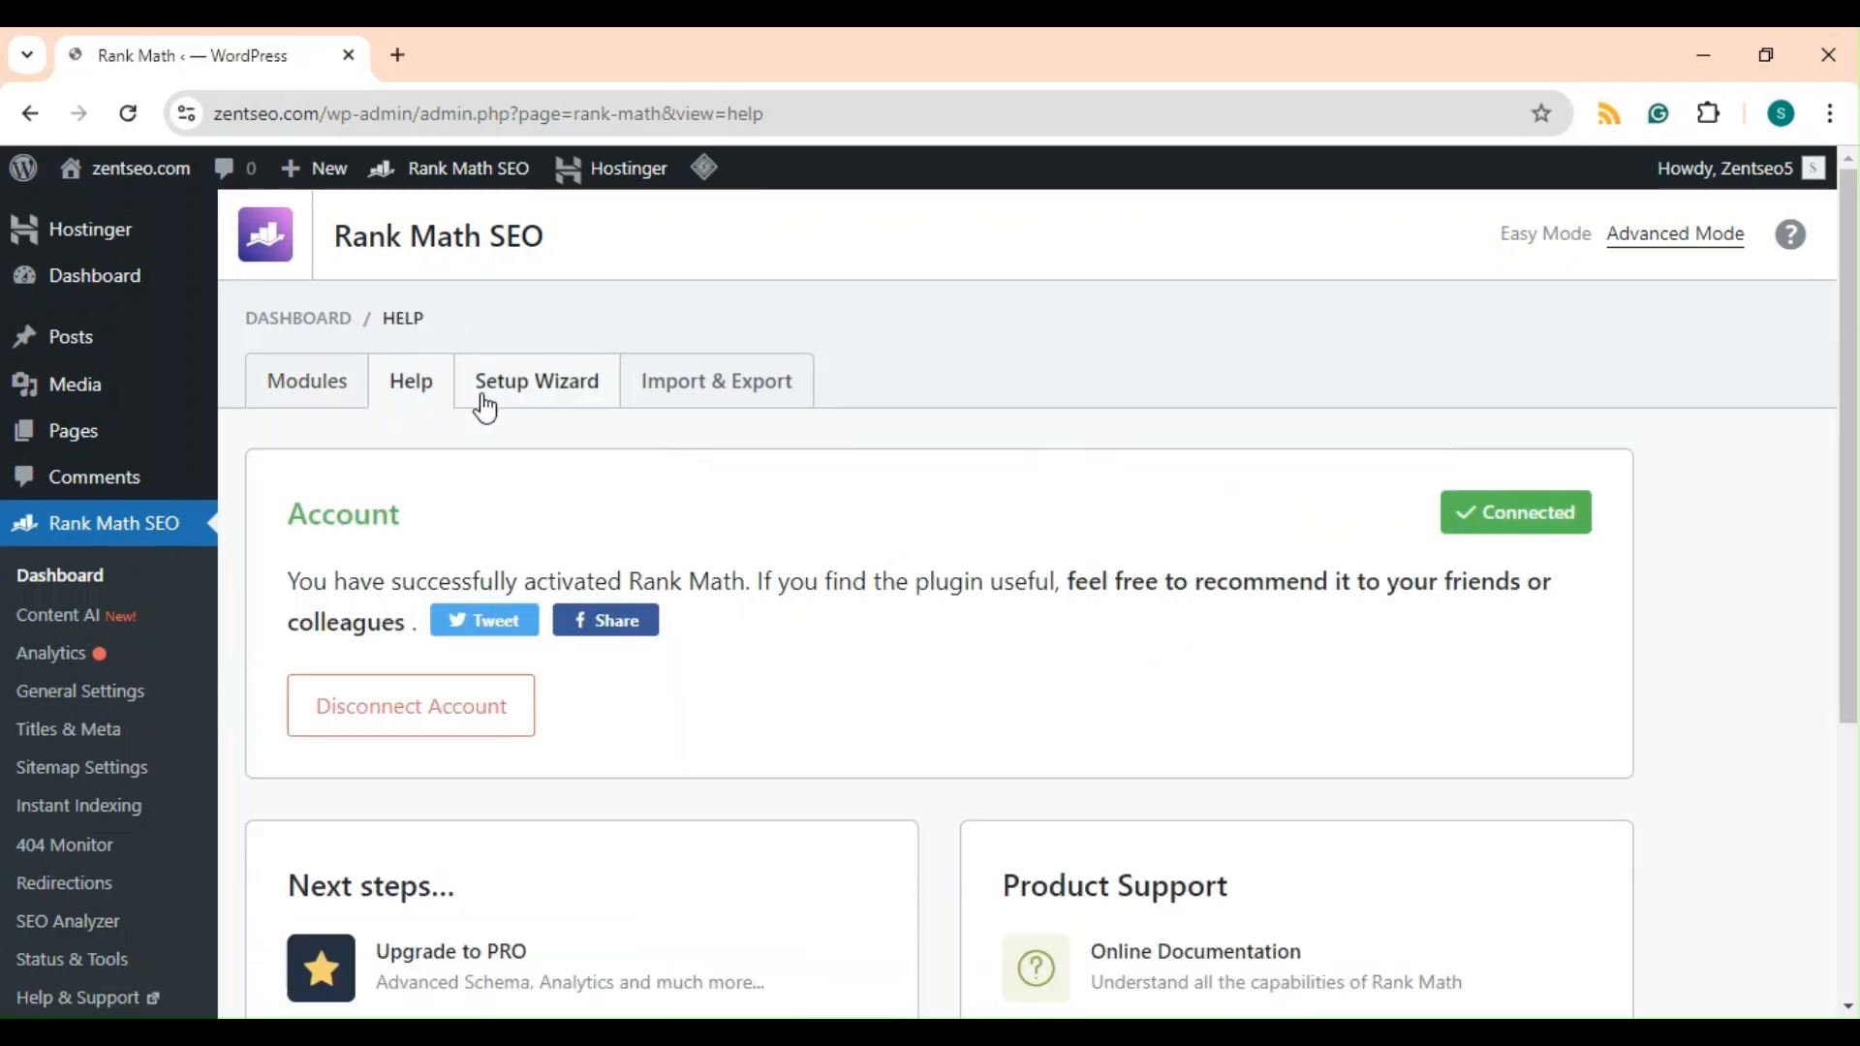
scroll(685, 706, down, 4)
scroll(690, 705, up, 4)
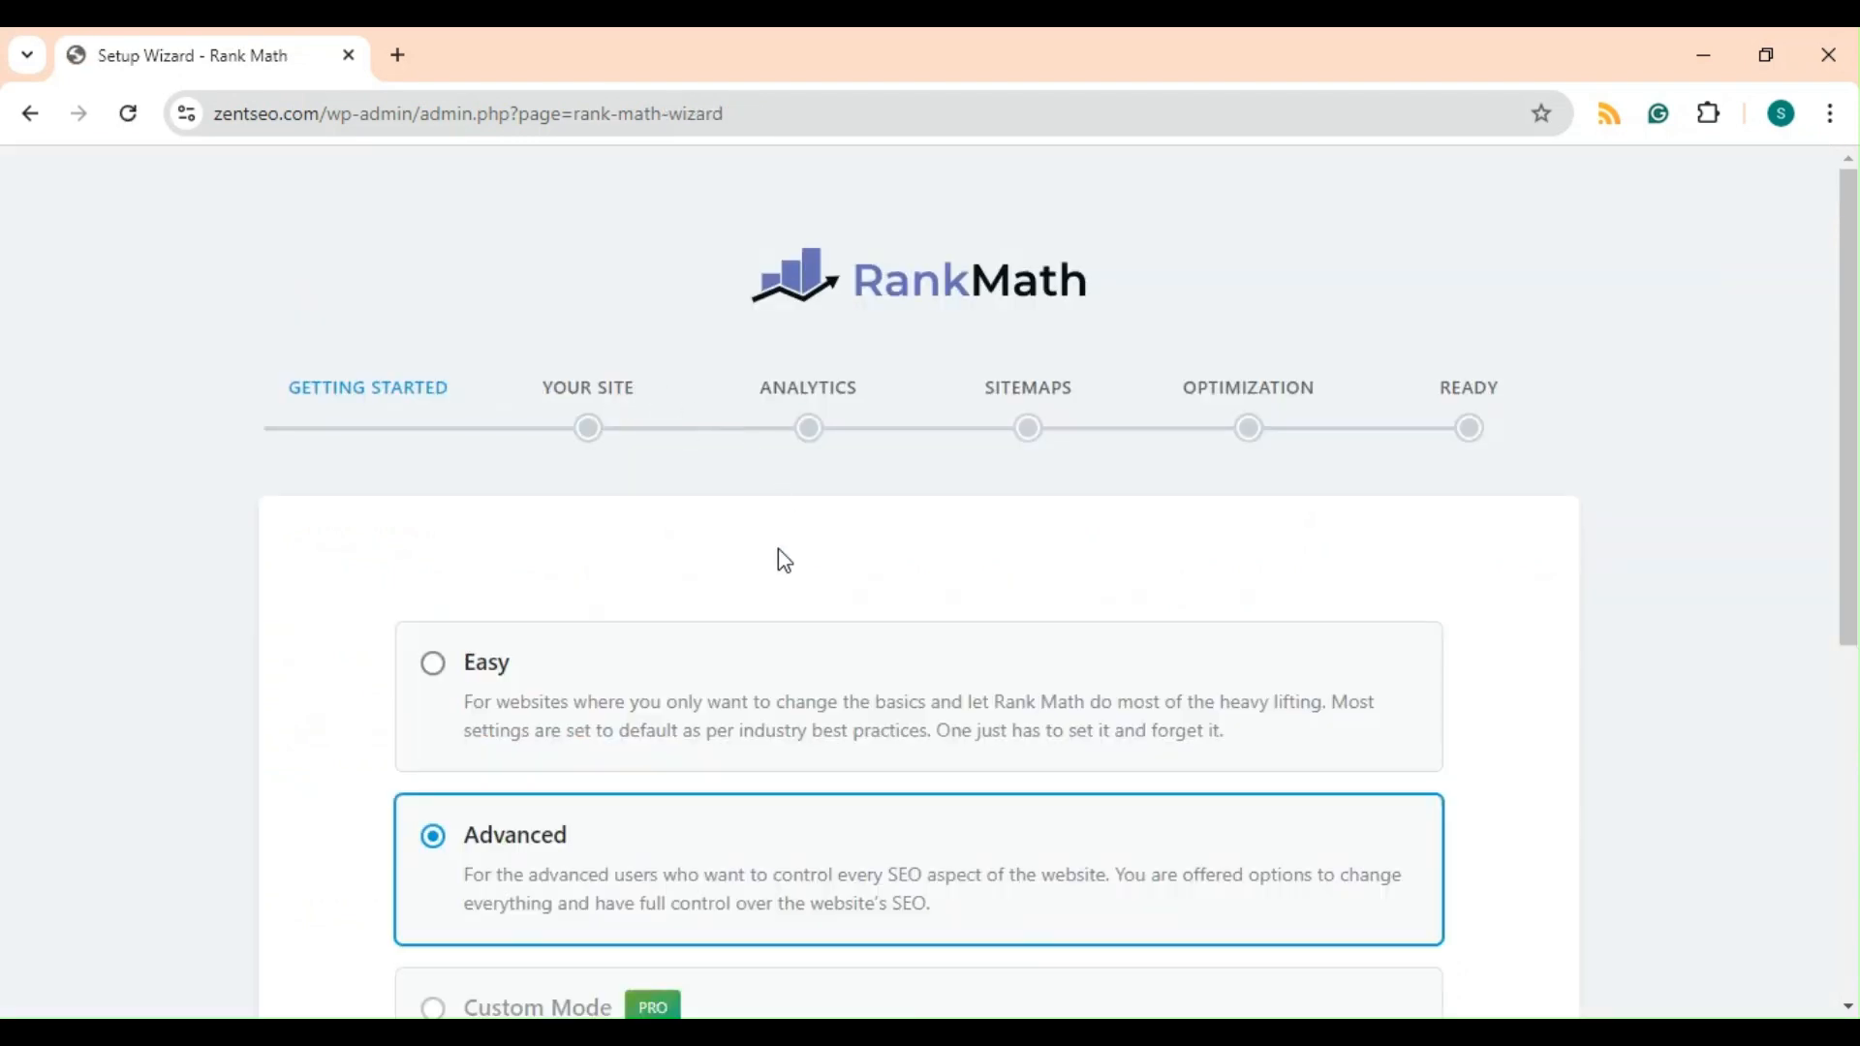
click(37, 121)
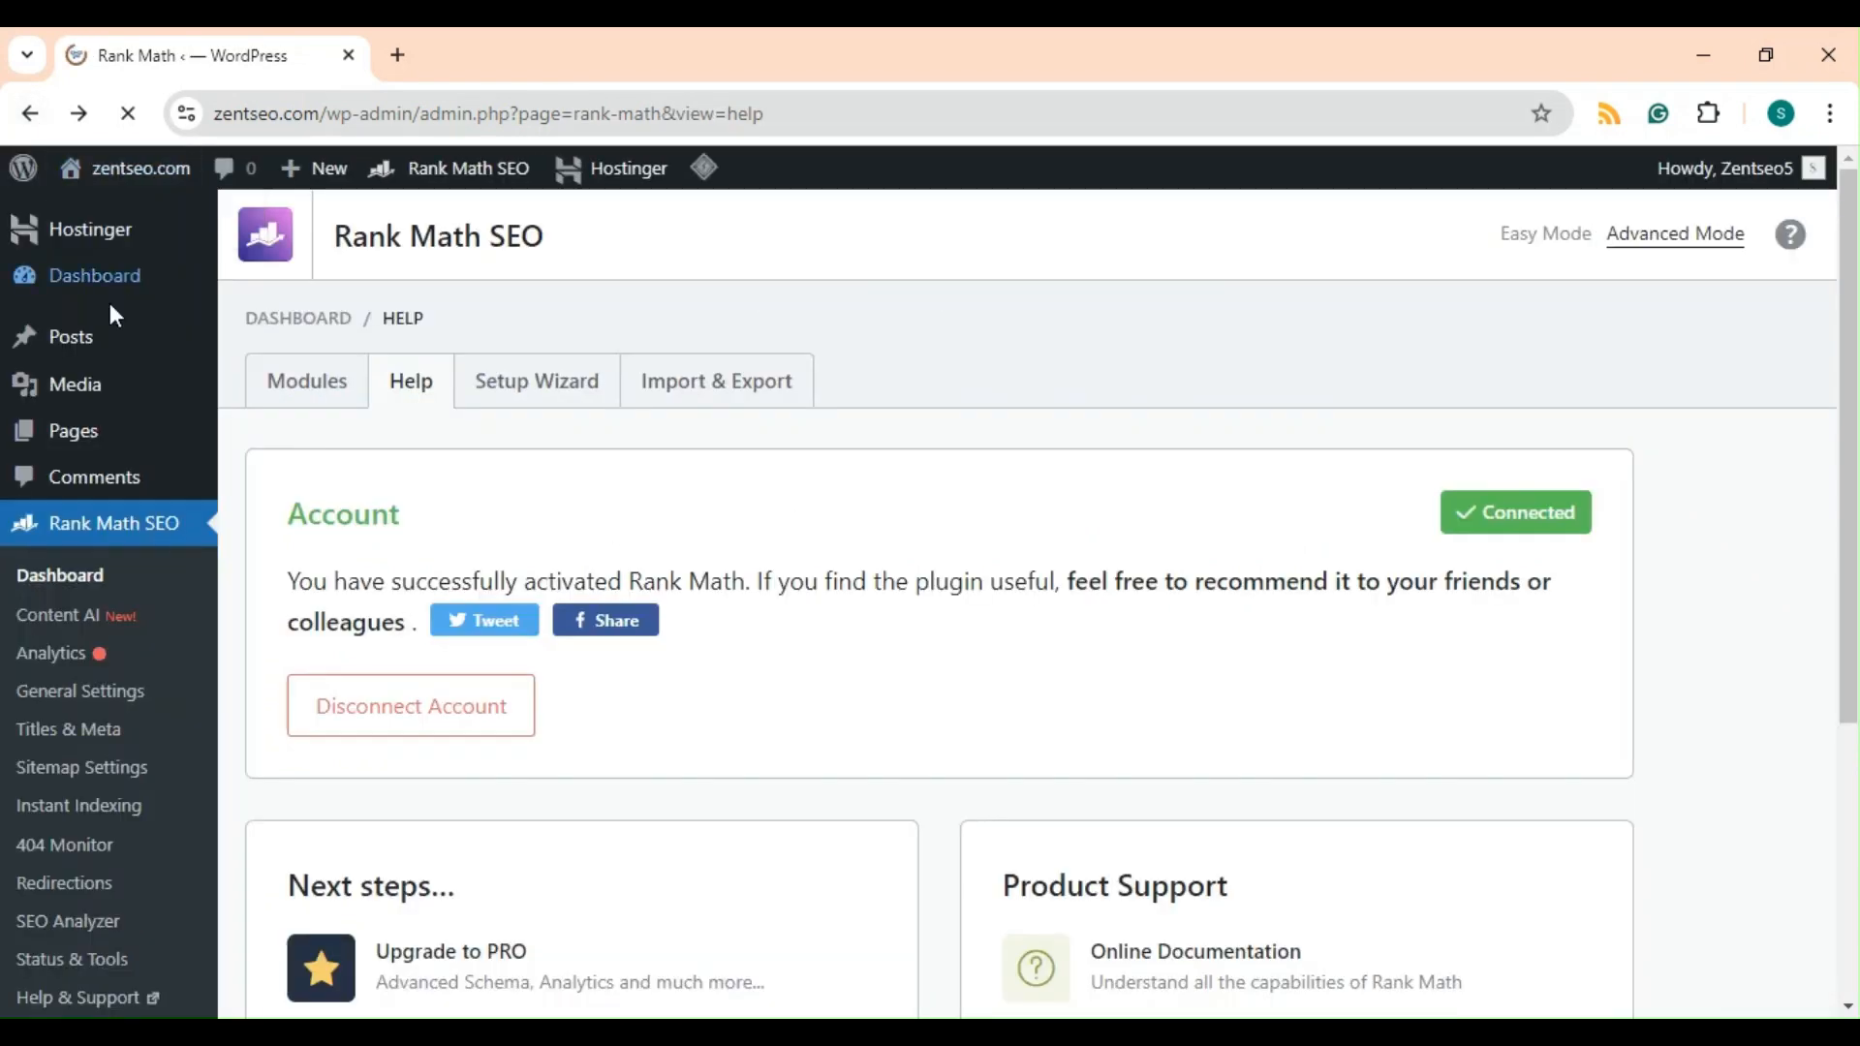
Open the draft post "How Much Does Google Ads Cost in 2024?" for editing and open its Rank Math sidebar panel.
mouse_move(117, 353)
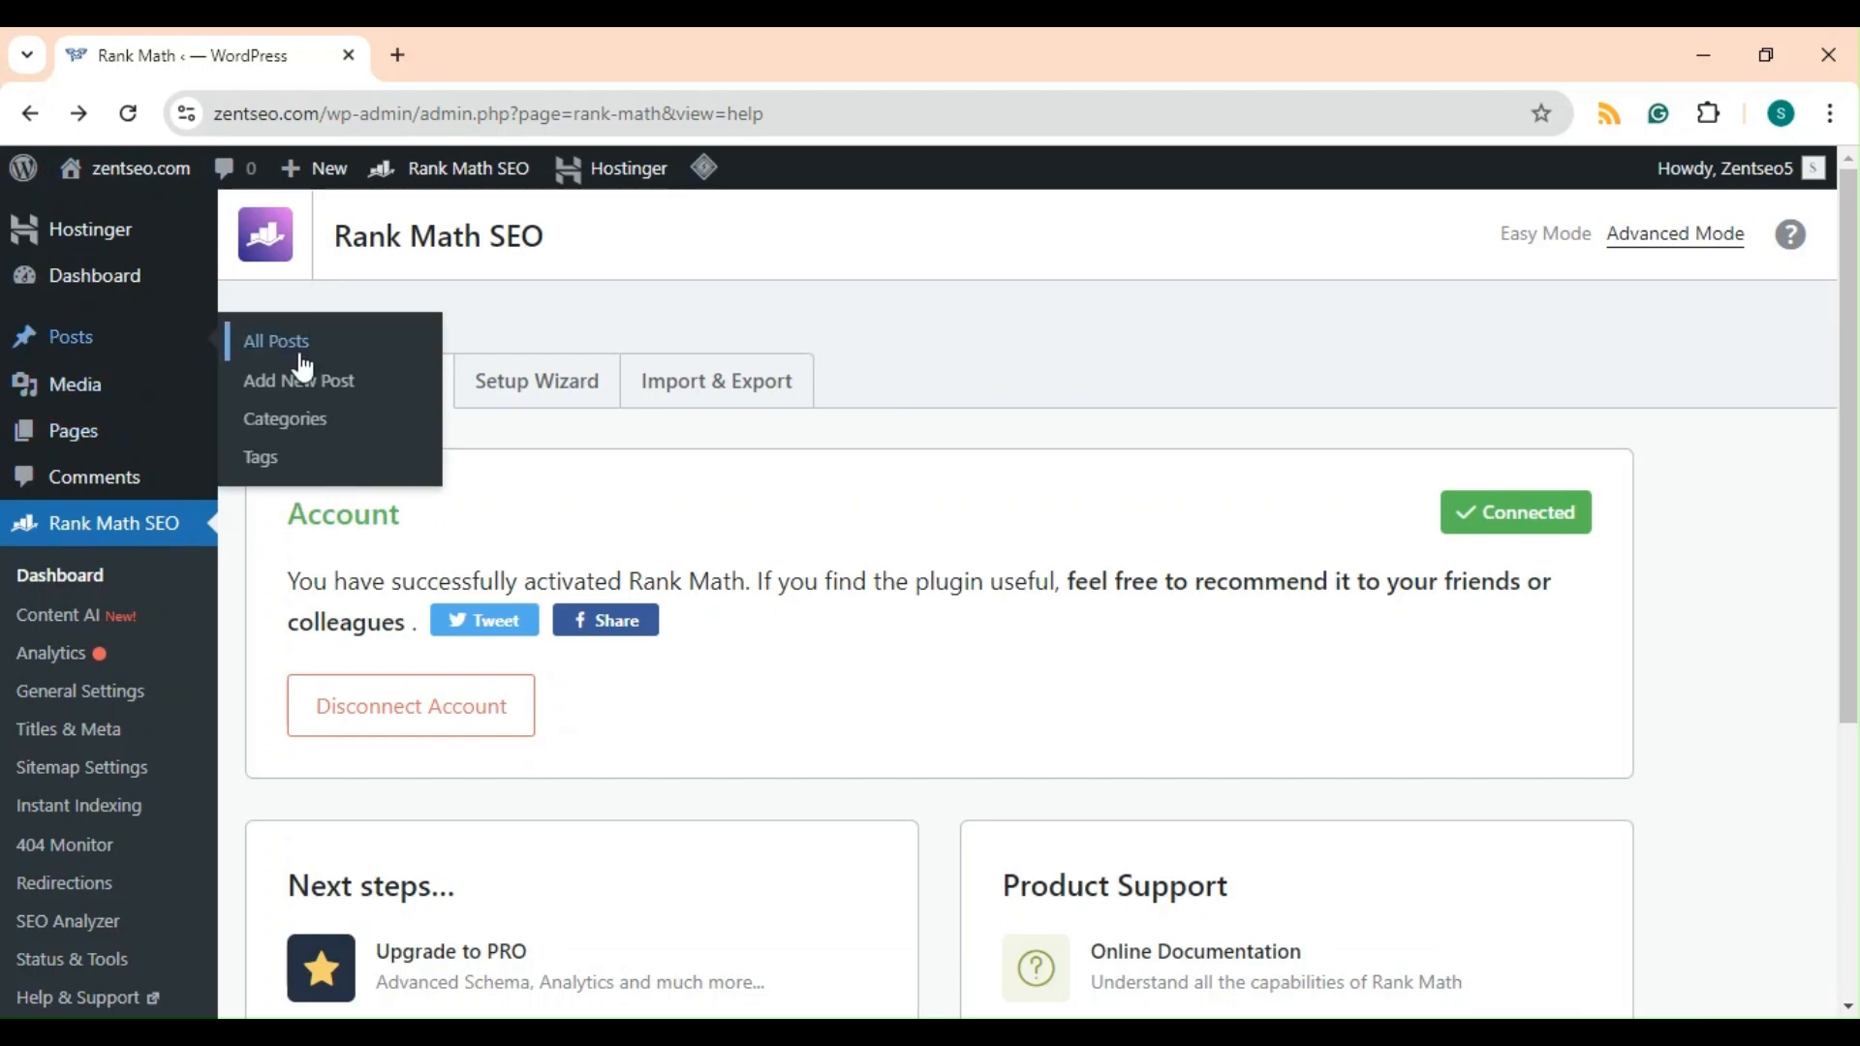
click(302, 352)
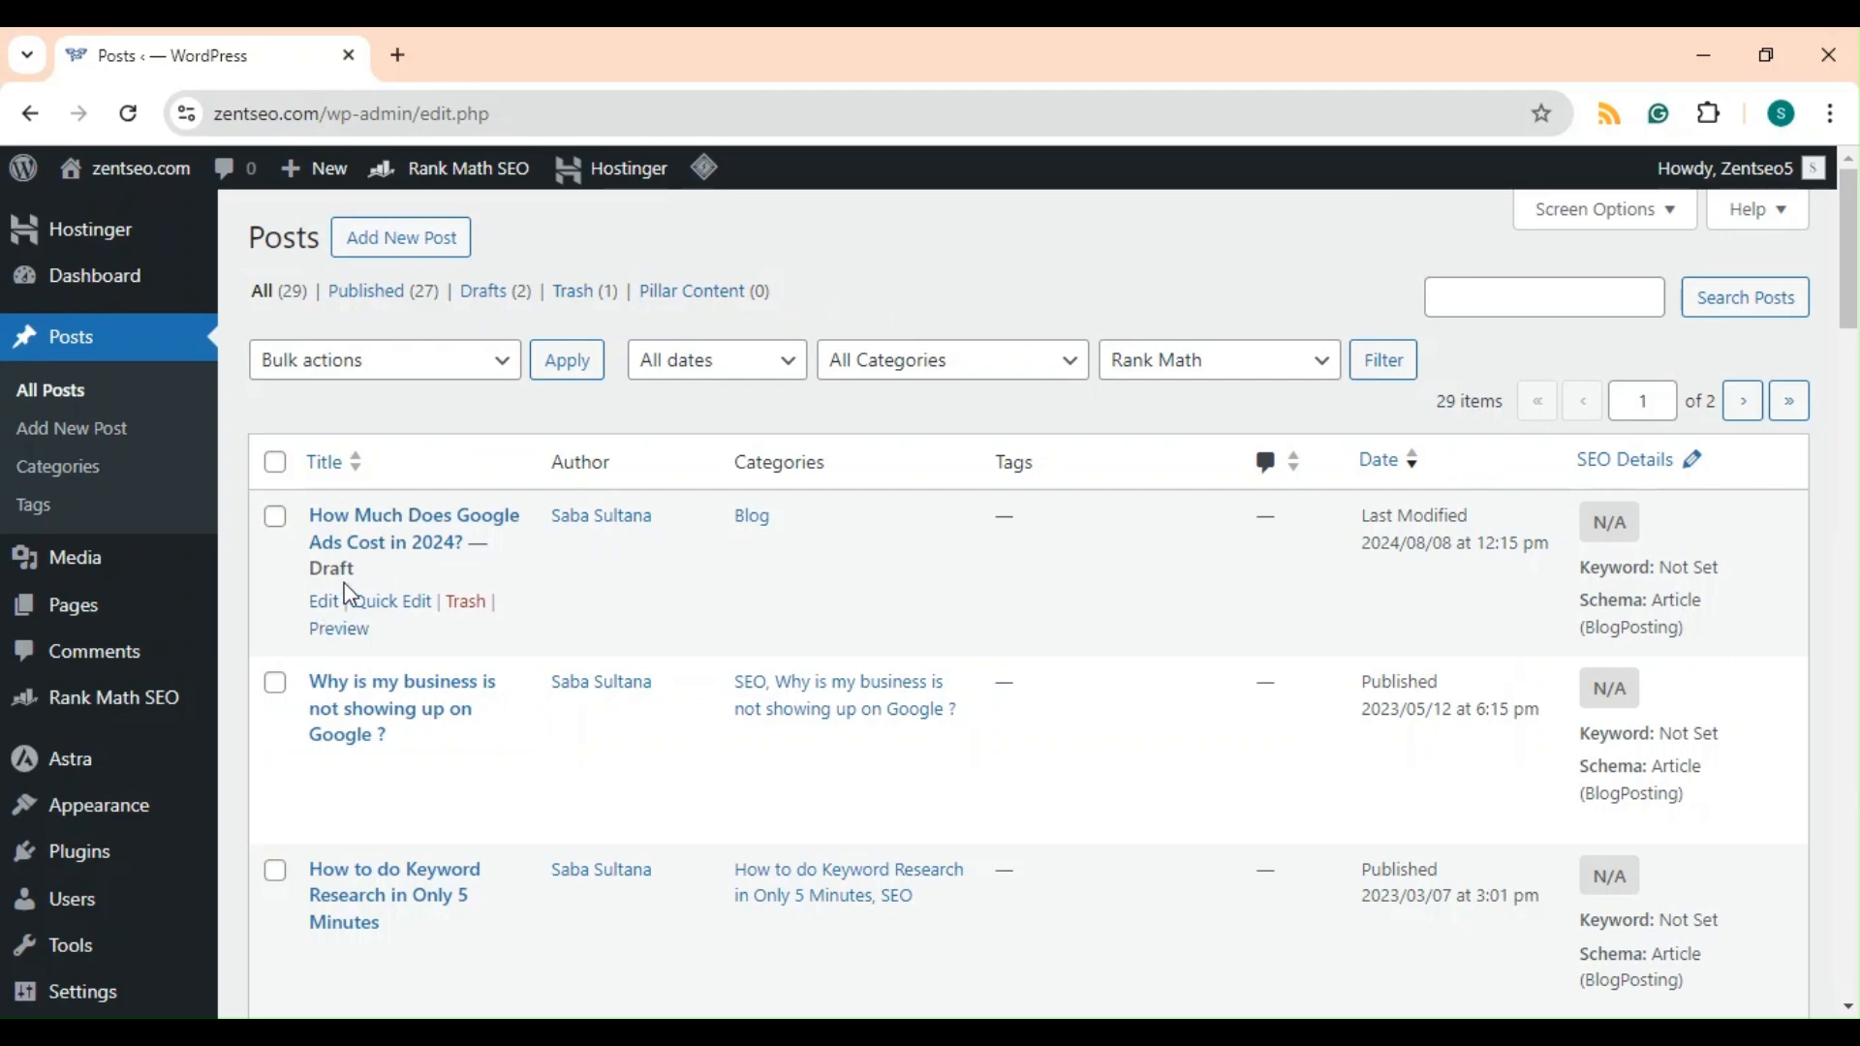
click(325, 602)
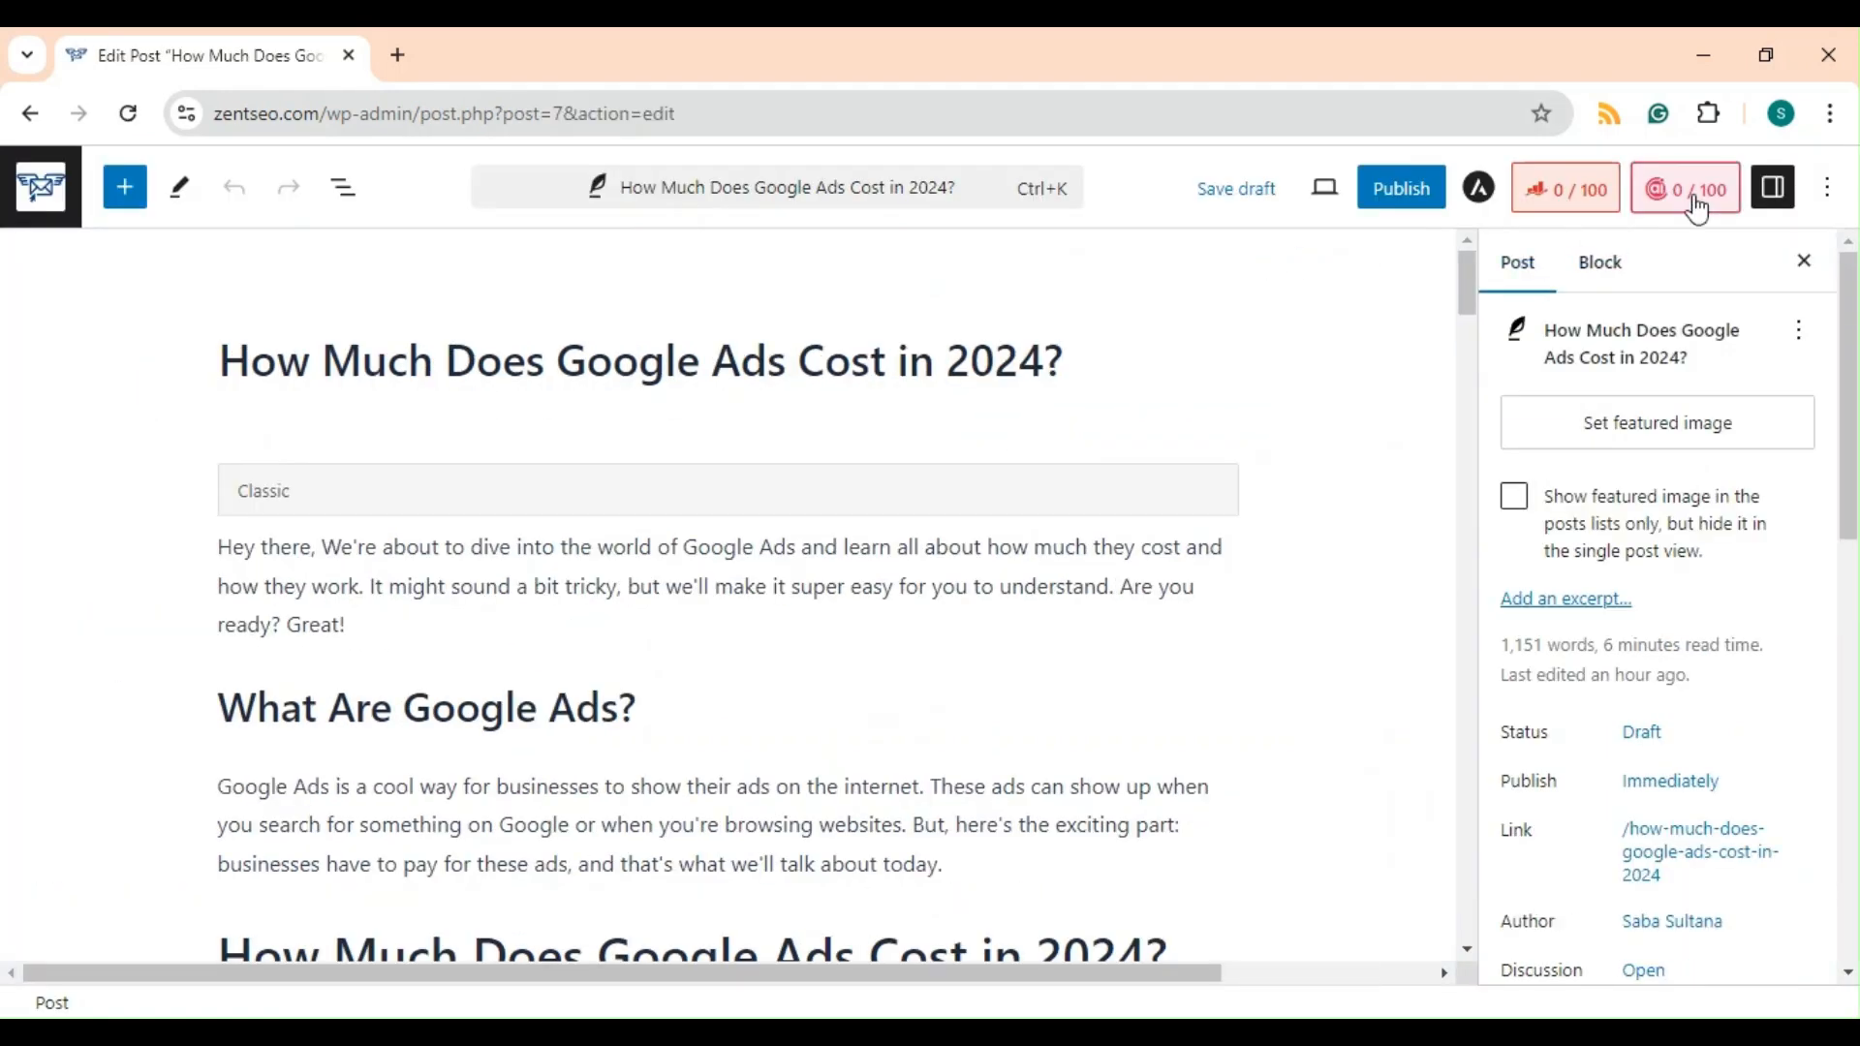
click(1571, 206)
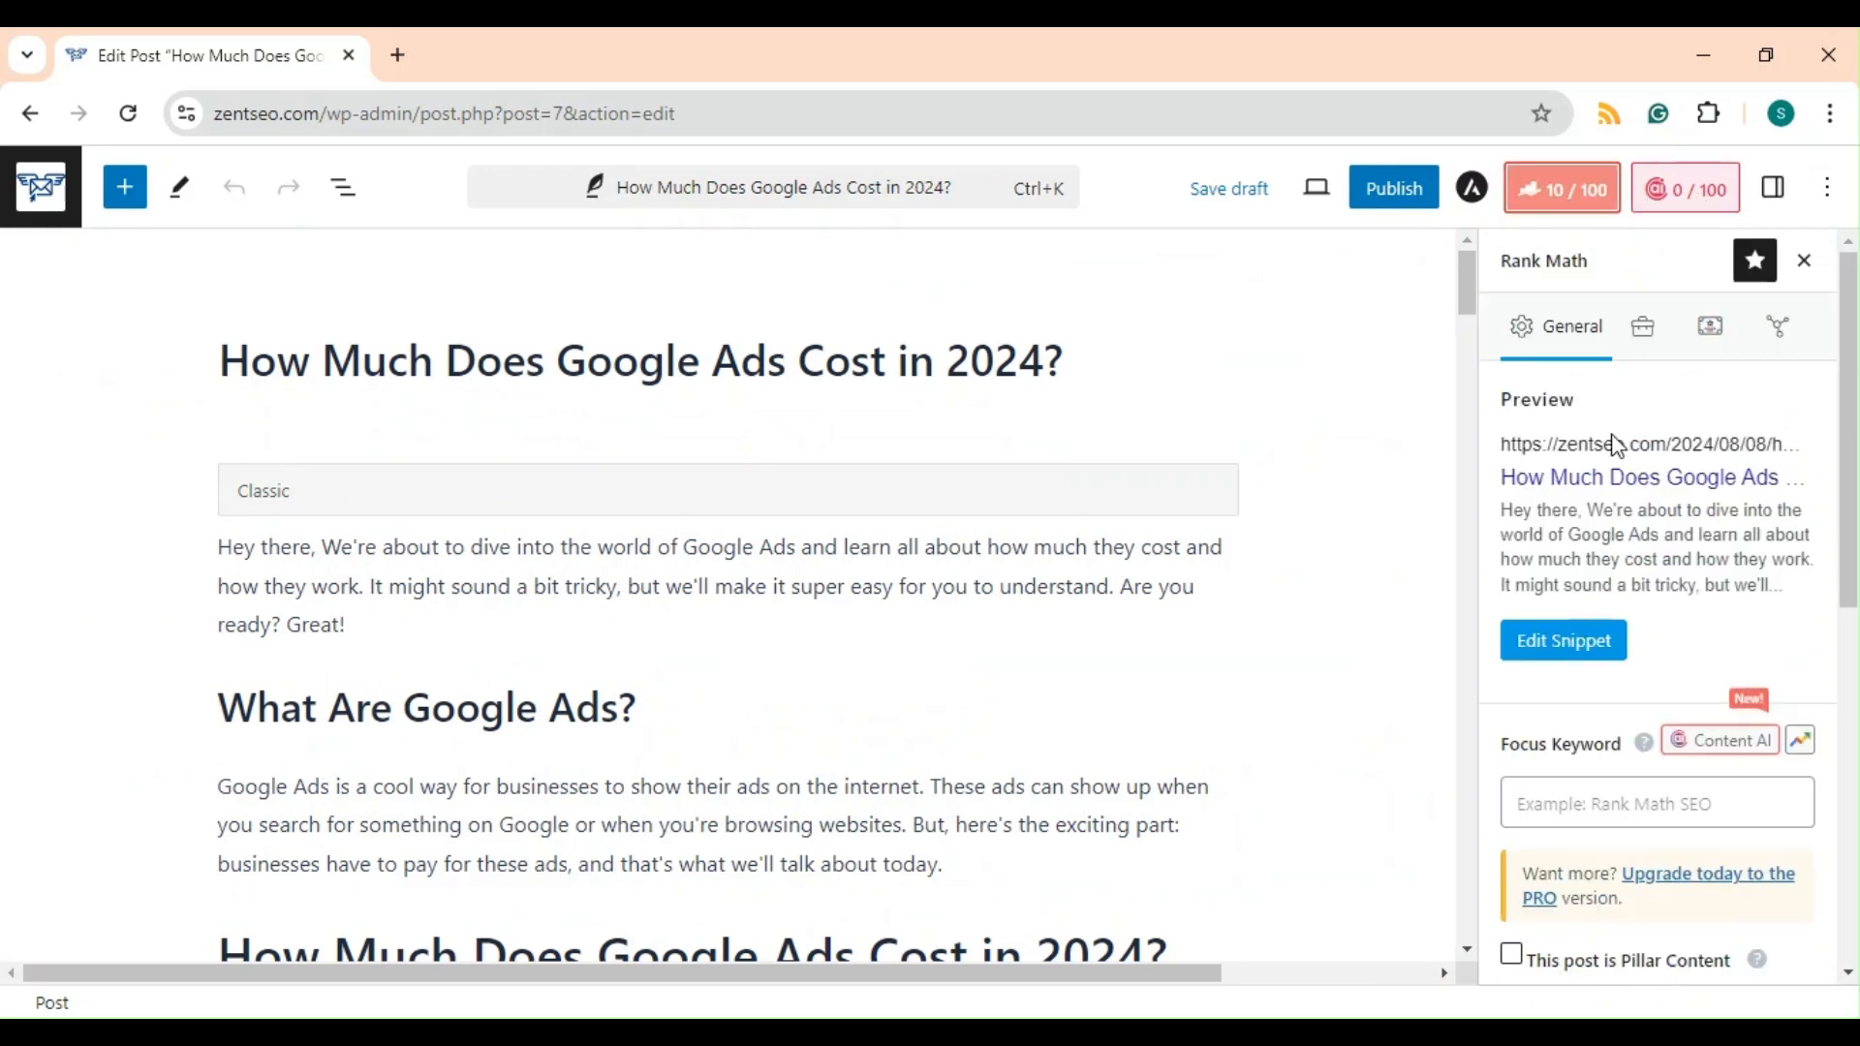
Examine the Rank Math panel's snippet preview, Focus Keyword field and Basic SEO checks.
scroll(1654, 684, down, 8)
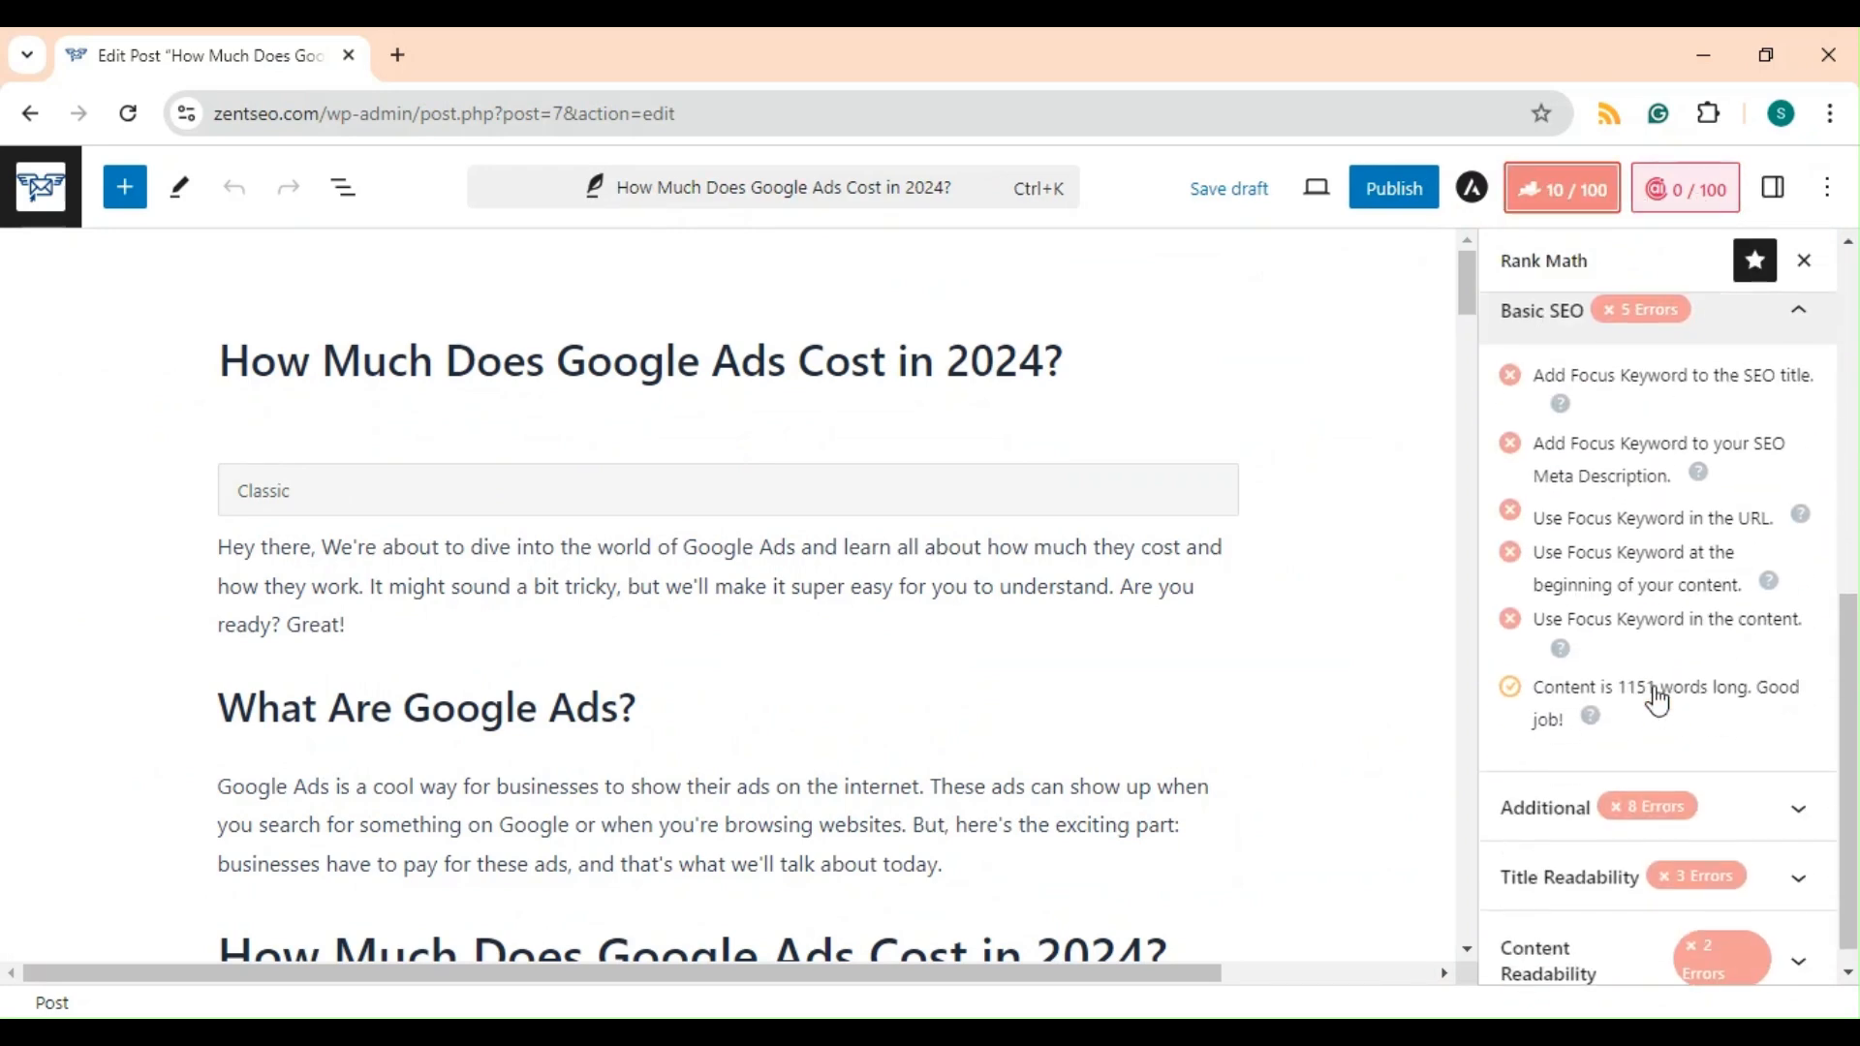
scroll(1654, 685, up, 8)
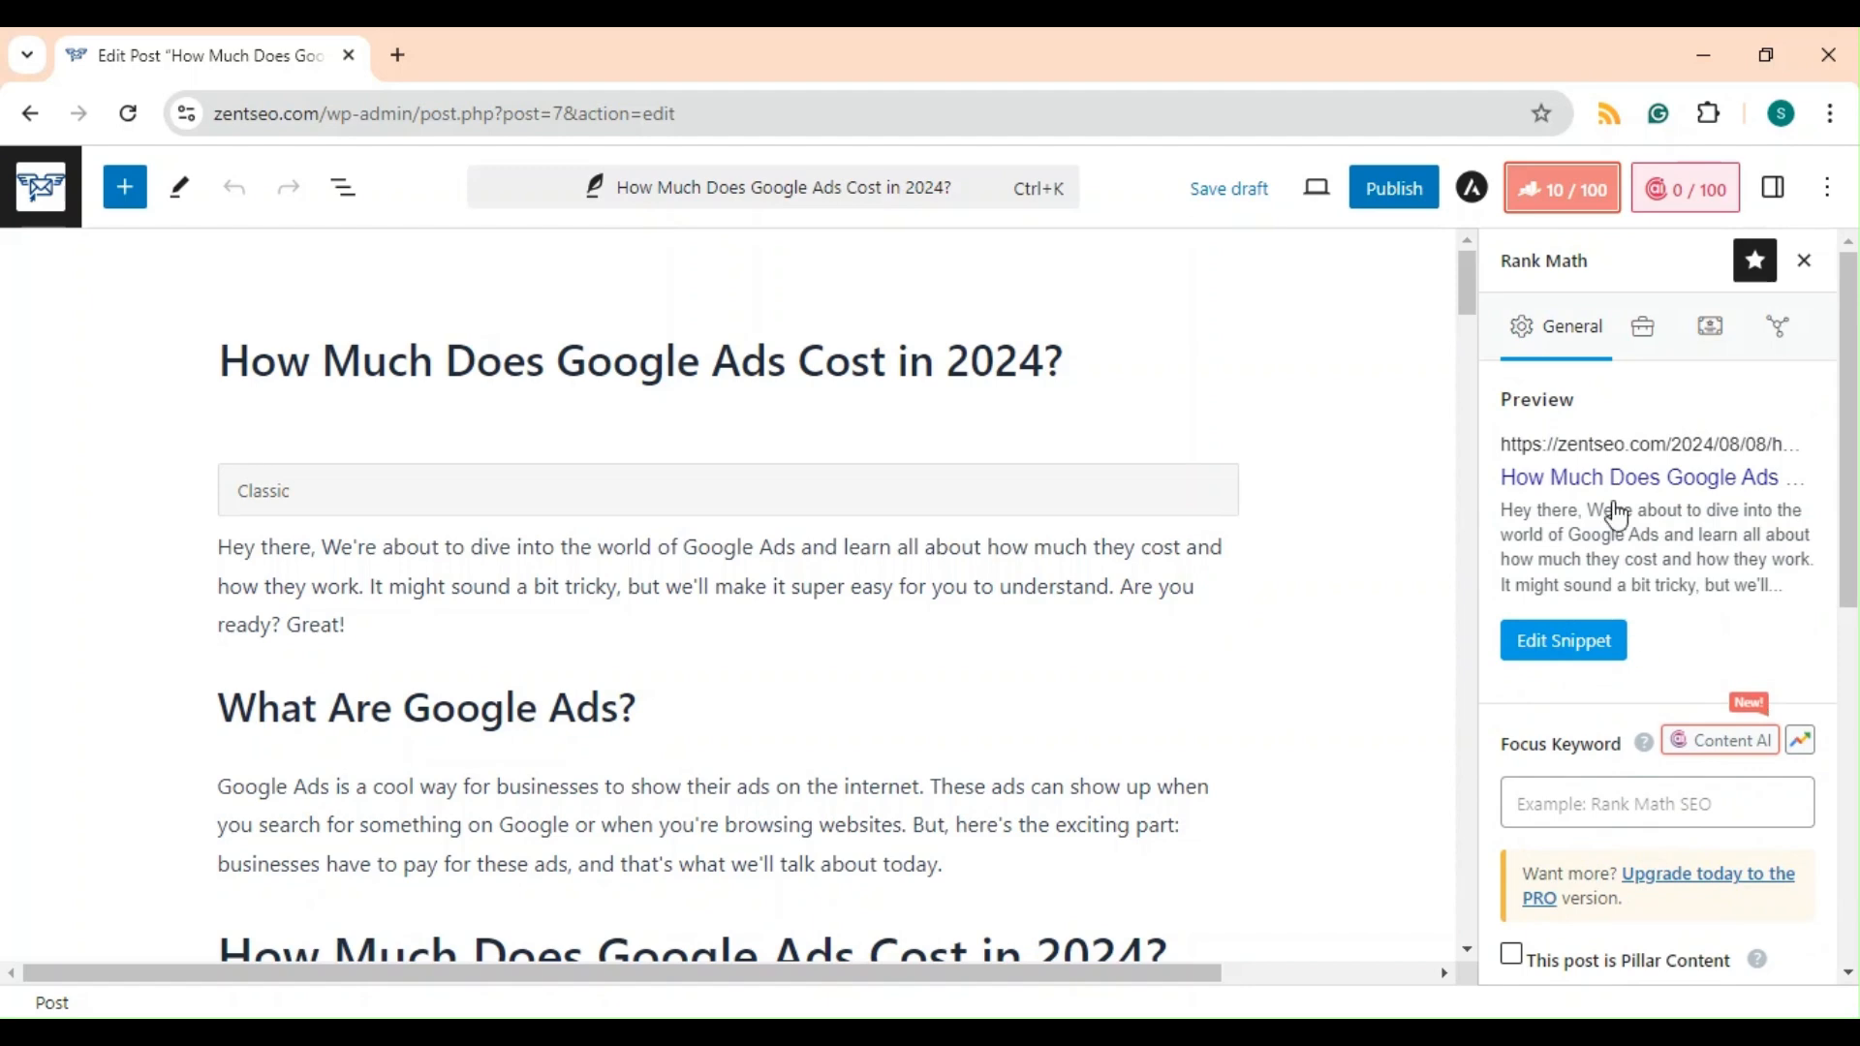
click(1593, 800)
scroll(1593, 804, down, 6)
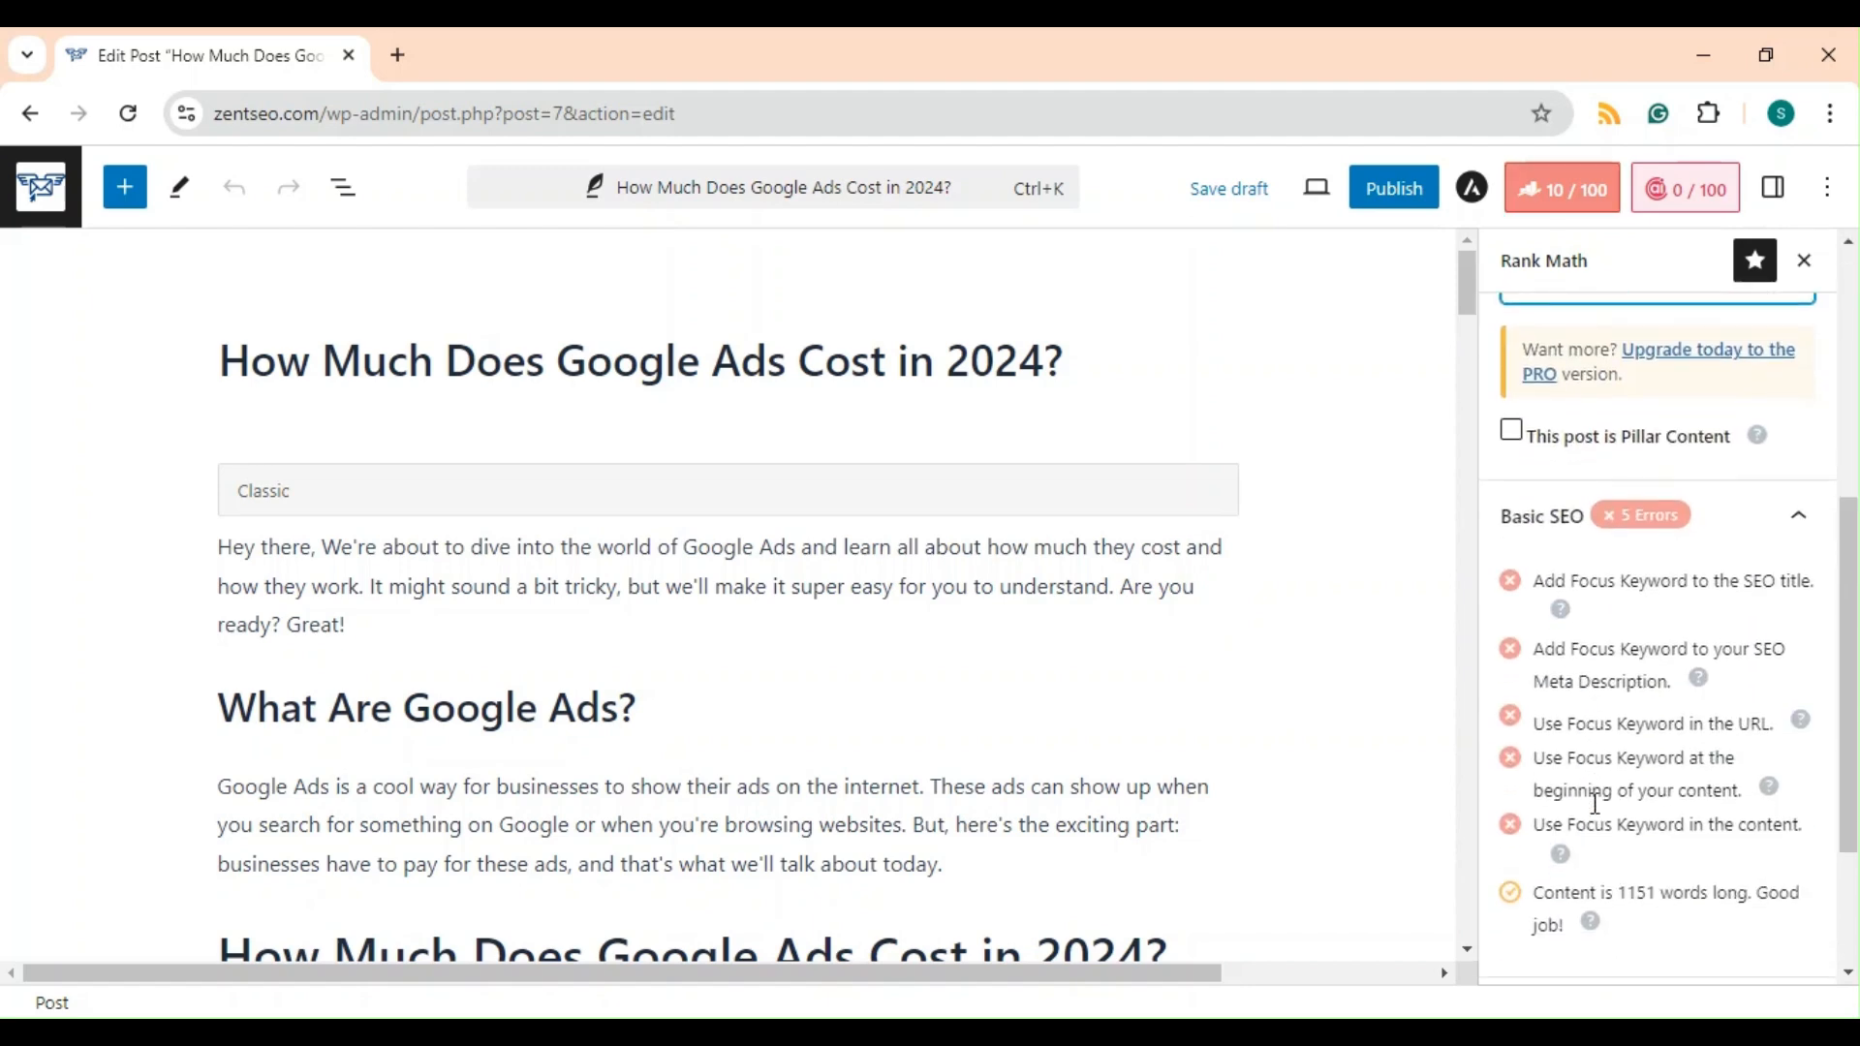
scroll(1598, 816, up, 6)
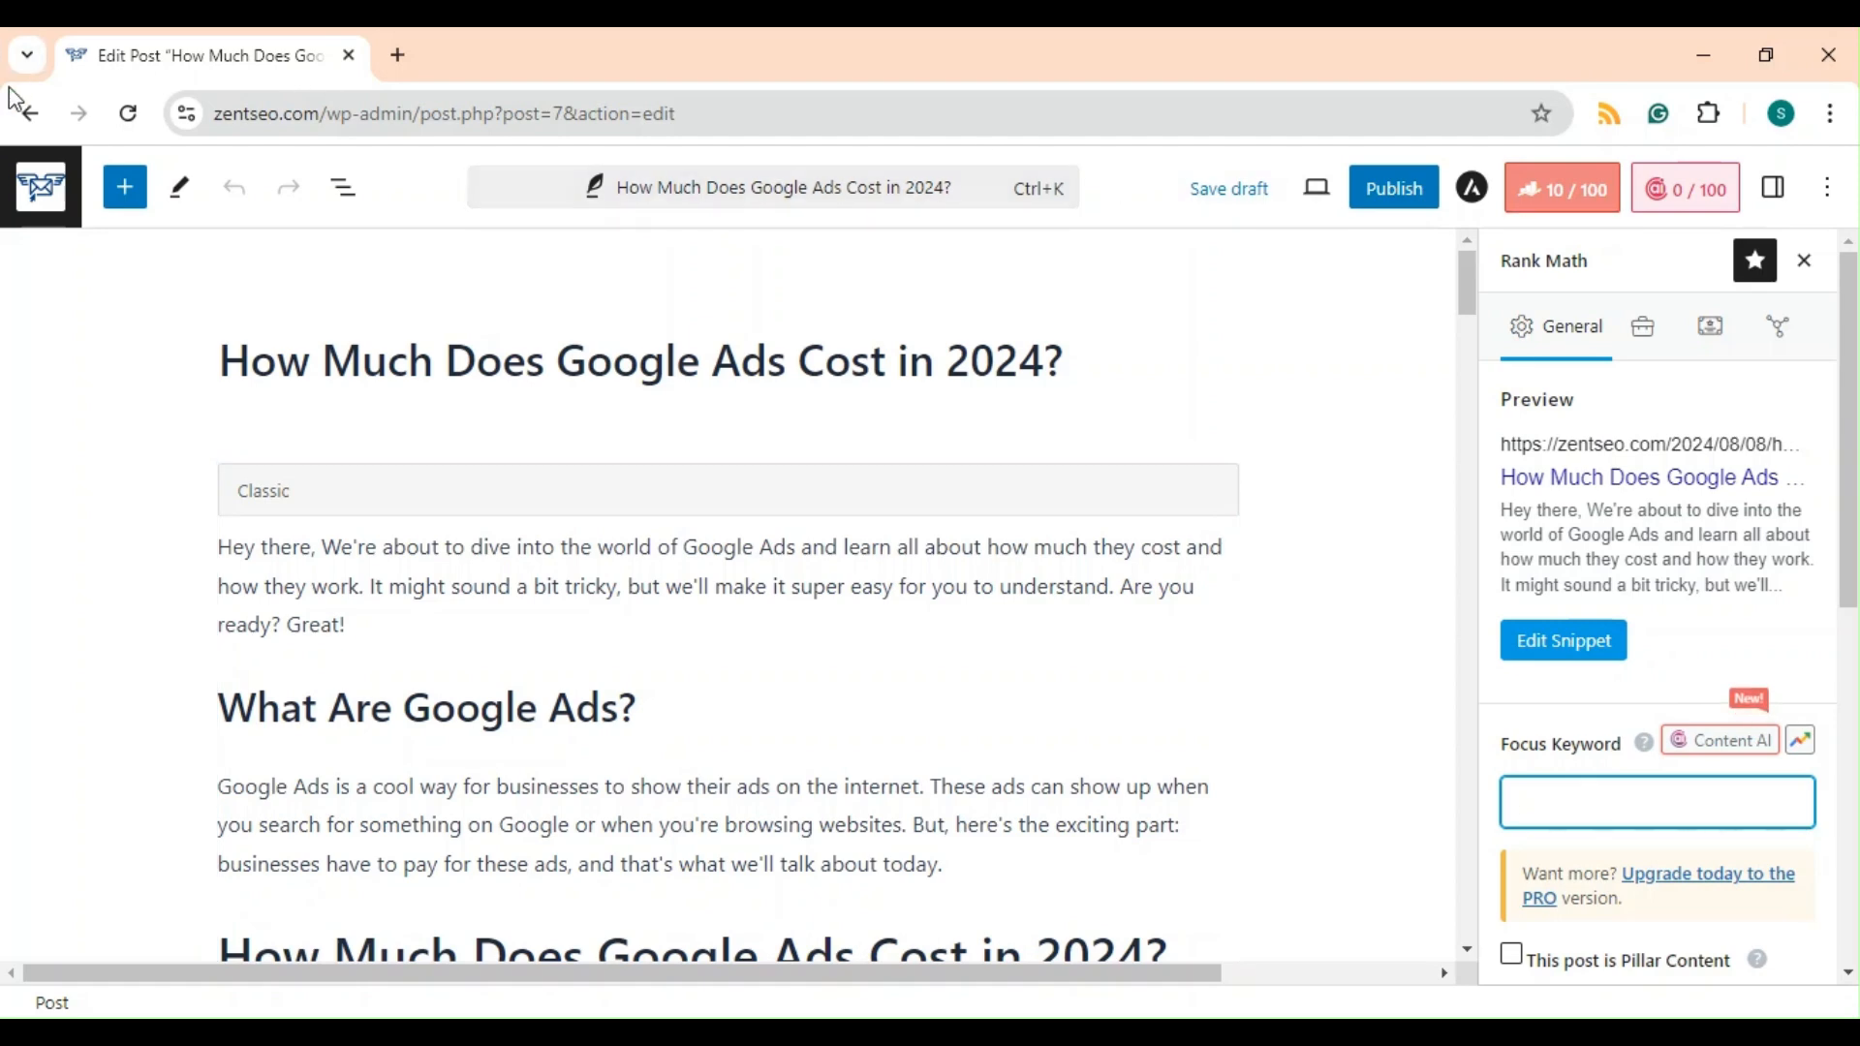
Return to the posts list and look over its SEO Details column.
click(30, 113)
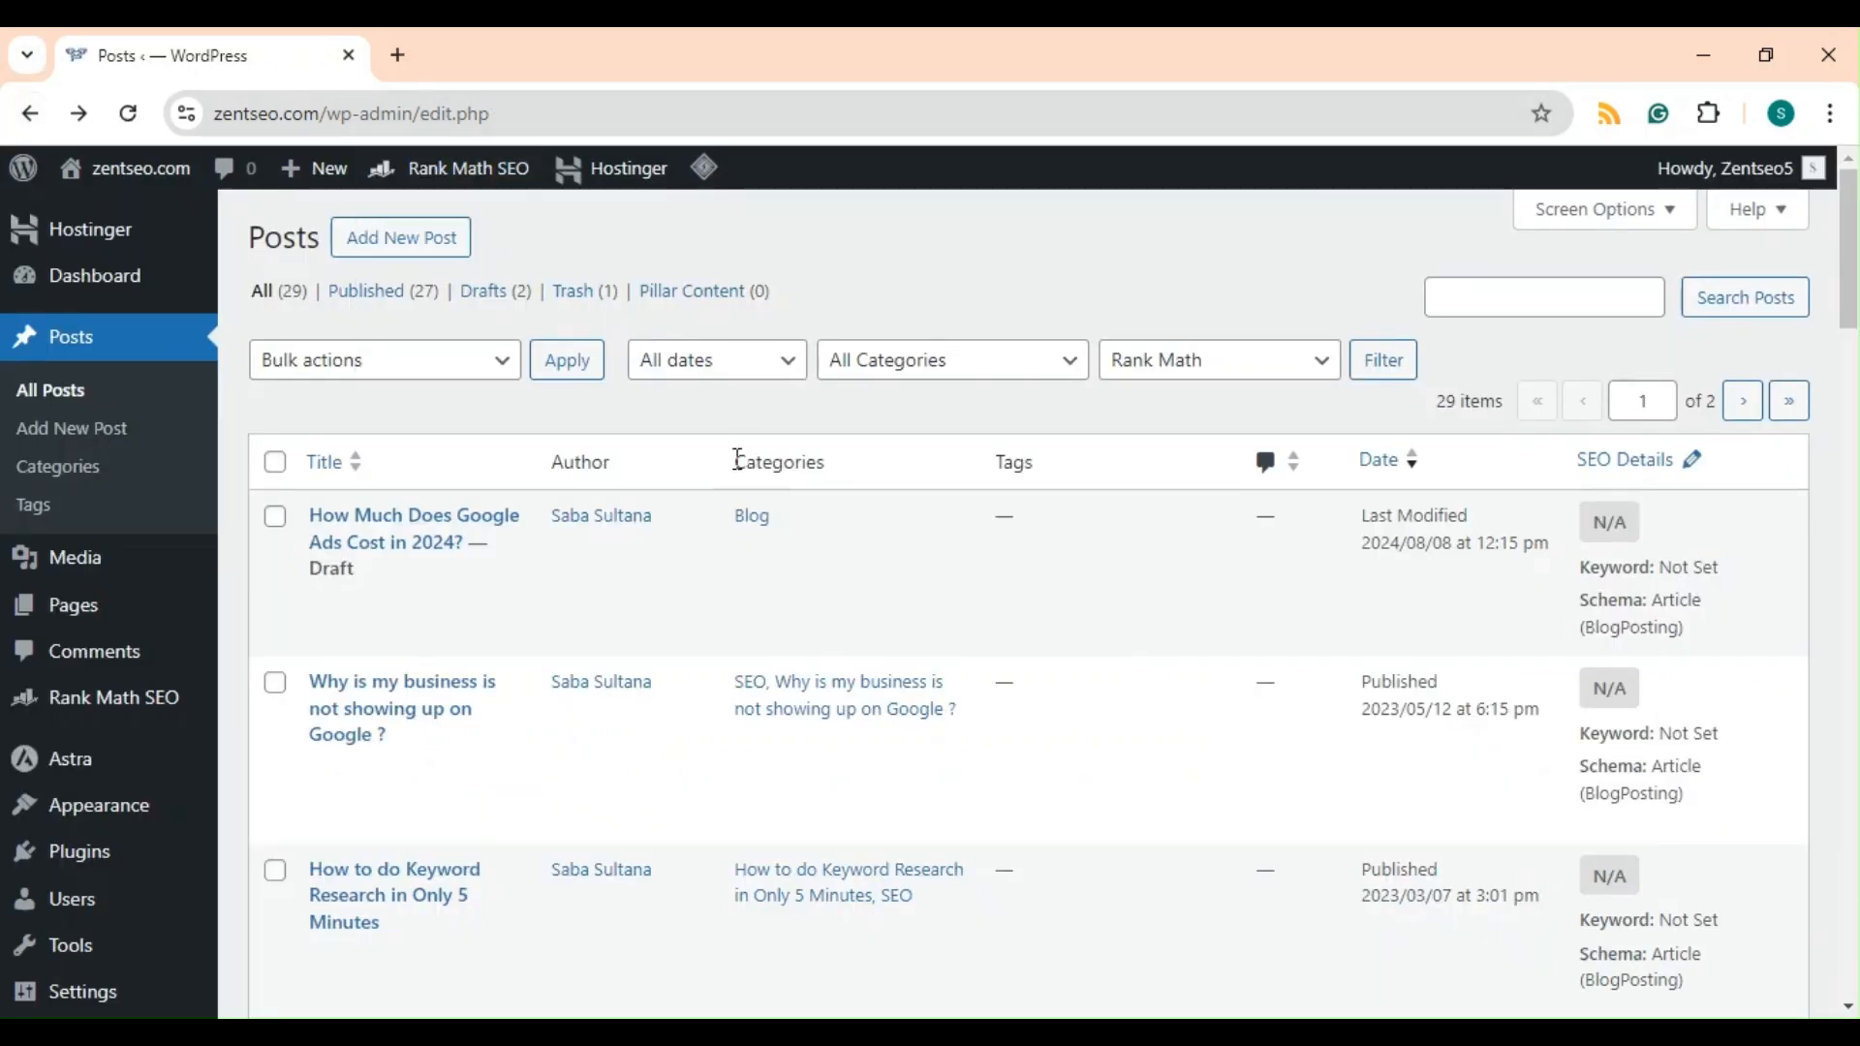
mouse_move(125, 588)
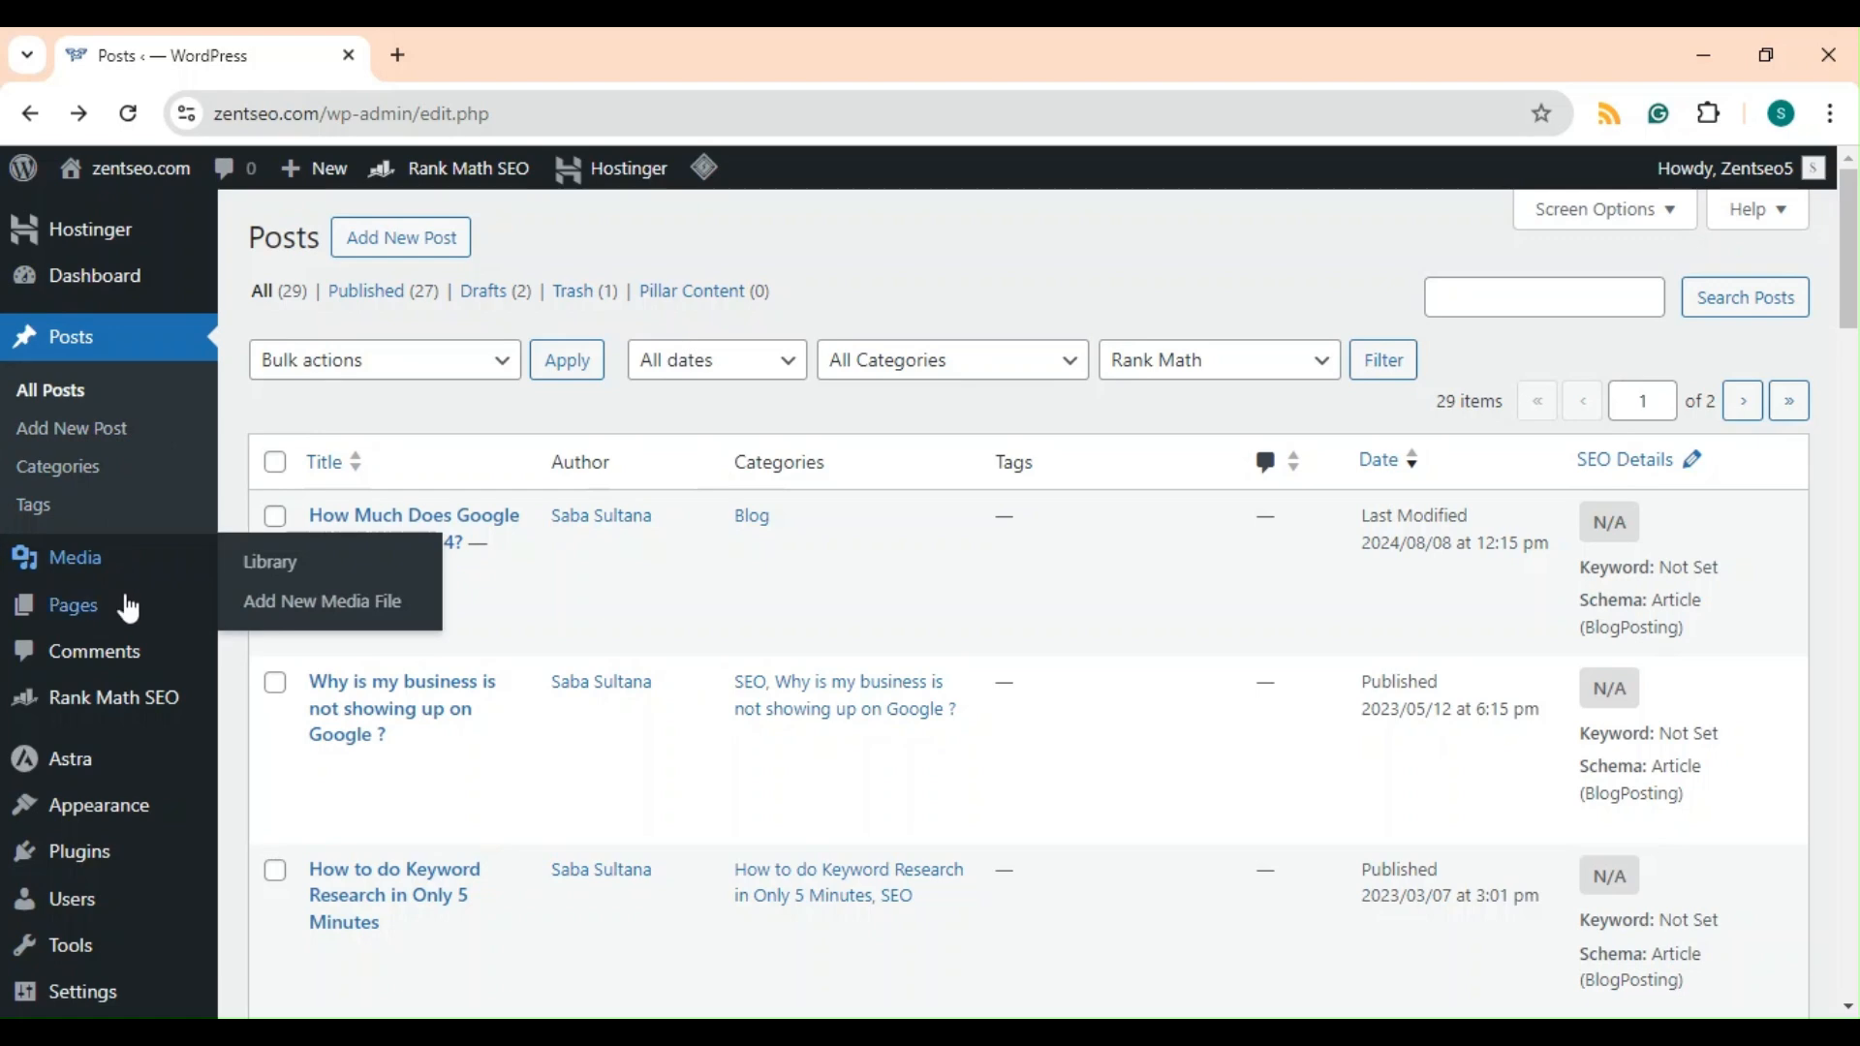
mouse_move(143, 727)
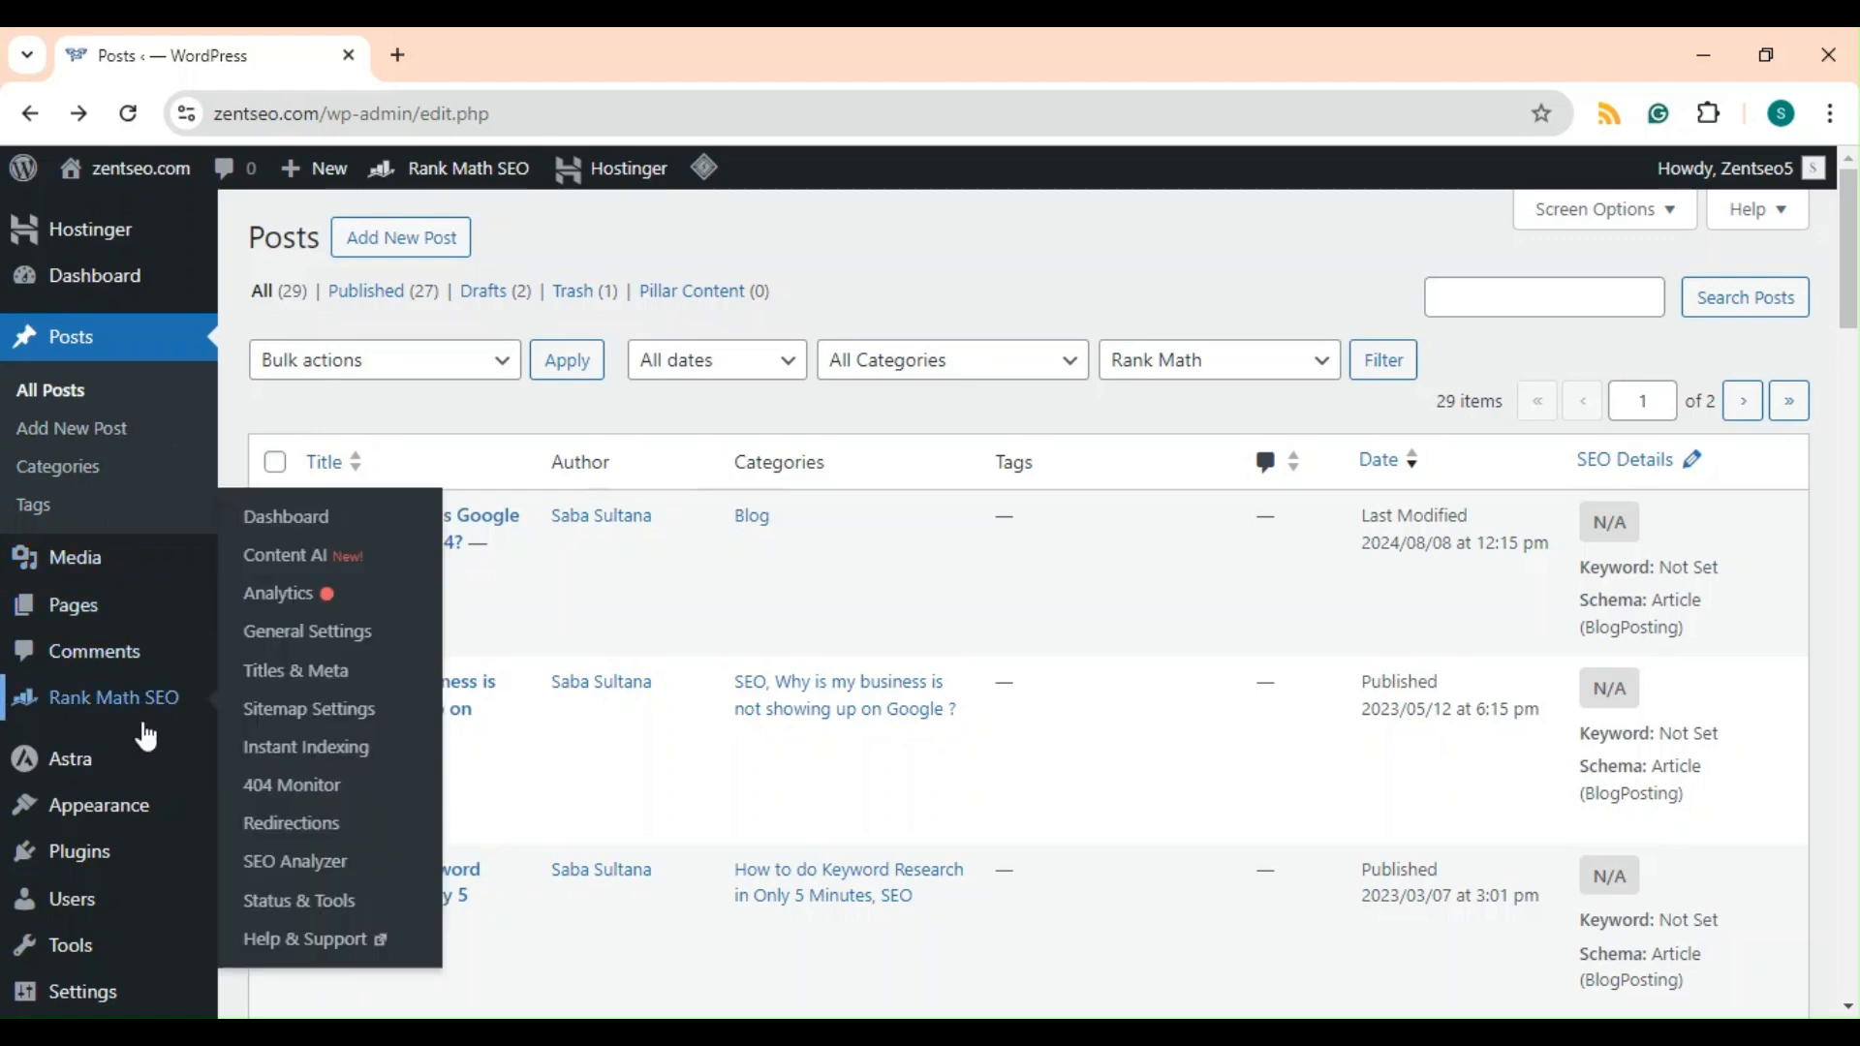
scroll(145, 736, down, 5)
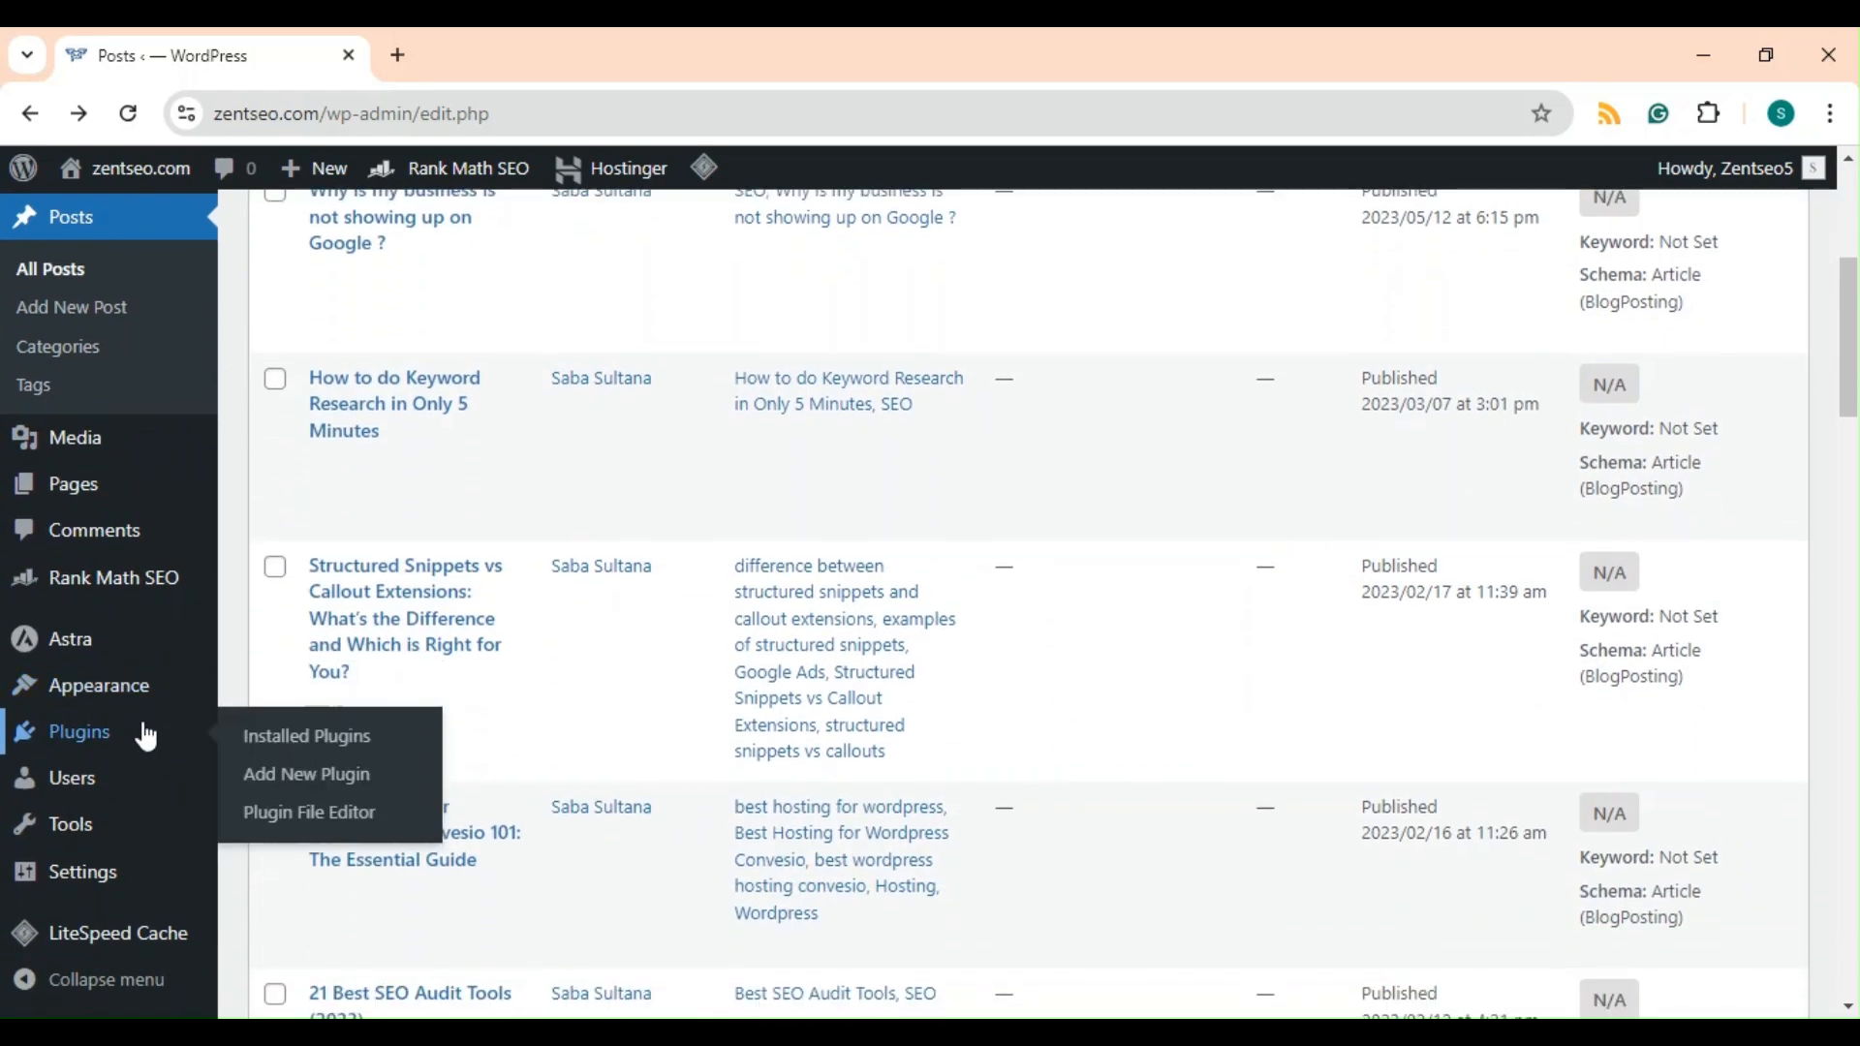
scroll(145, 736, up, 5)
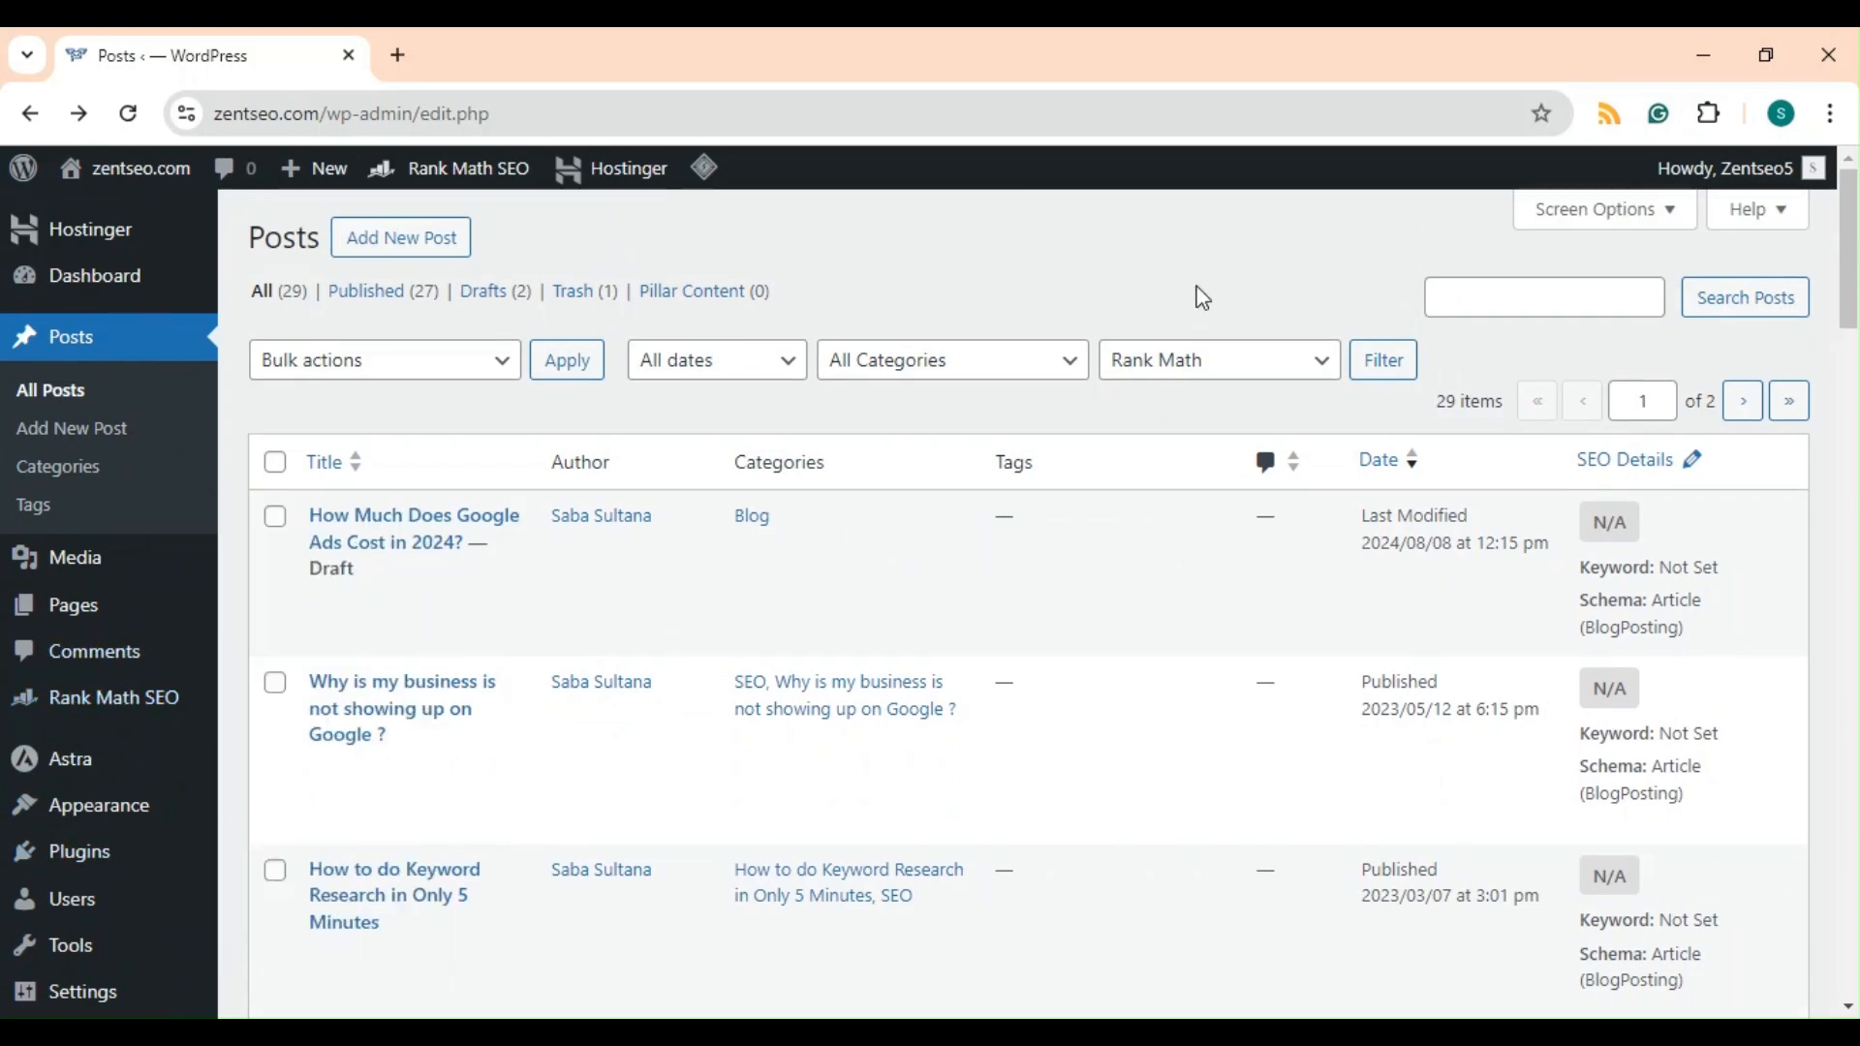